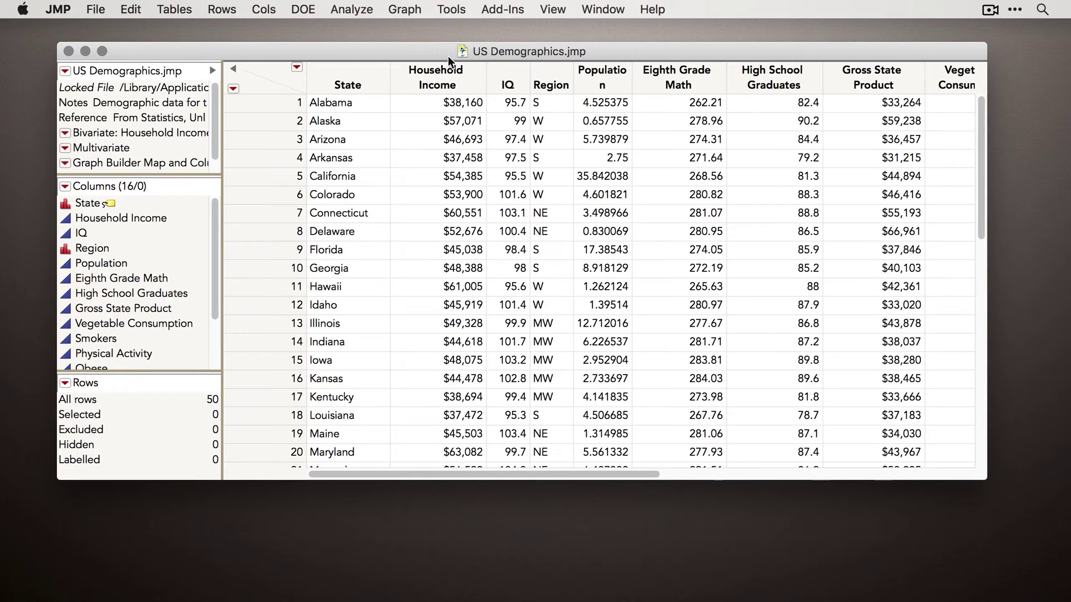
{"action": "left_click", "coordinate": [653, 9]}
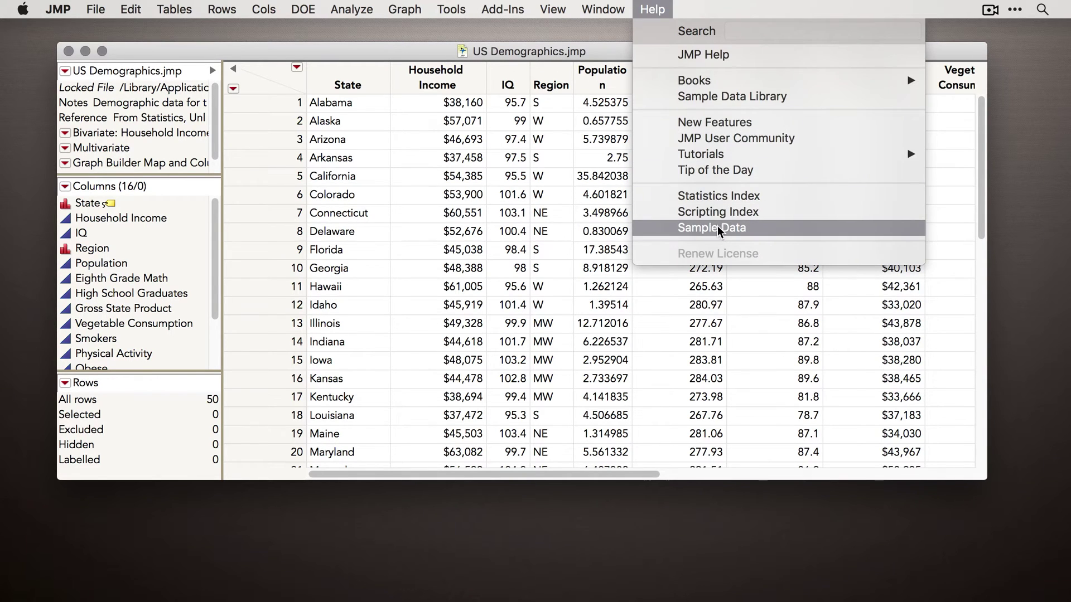
{"action": "left_click", "coordinate": [403, 51]}
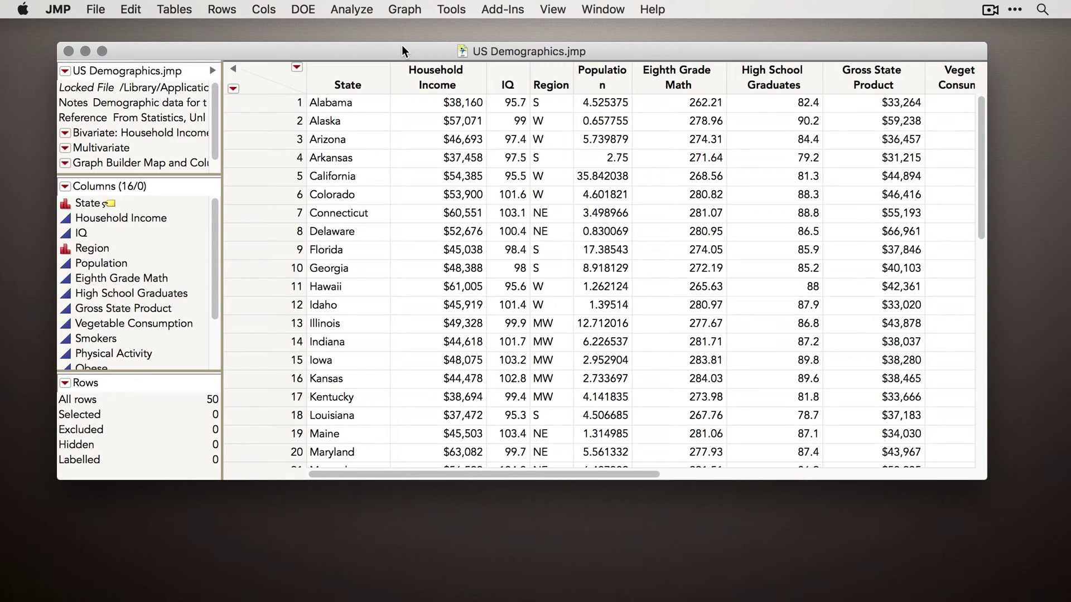
Step: Run a Multivariate analysis with Population through Alcohol Consumption as the Y columns
{"action": "left_click", "coordinate": [357, 10]}
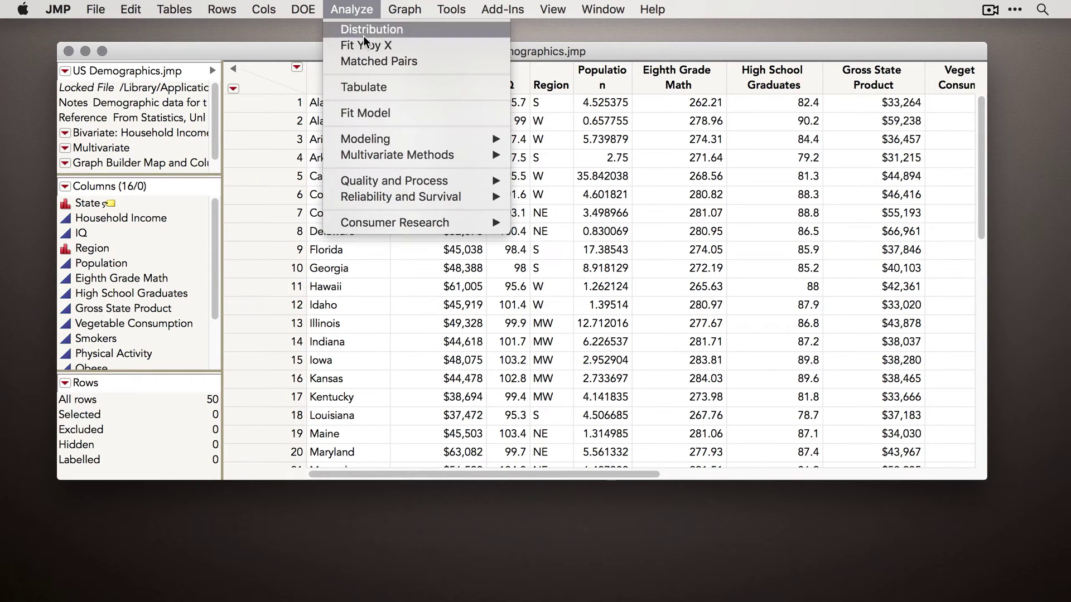
{"action": "mouse_move", "coordinate": [412, 156]}
{"action": "left_click", "coordinate": [561, 159]}
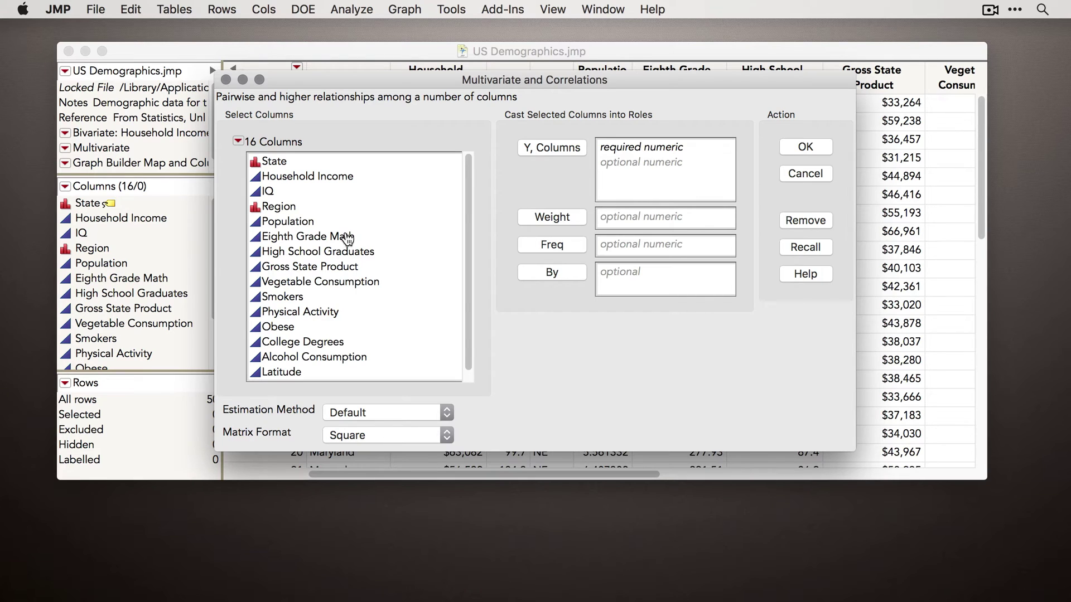
{"action": "left_click_drag", "start_coordinate": [345, 221], "coordinate": [346, 357]}
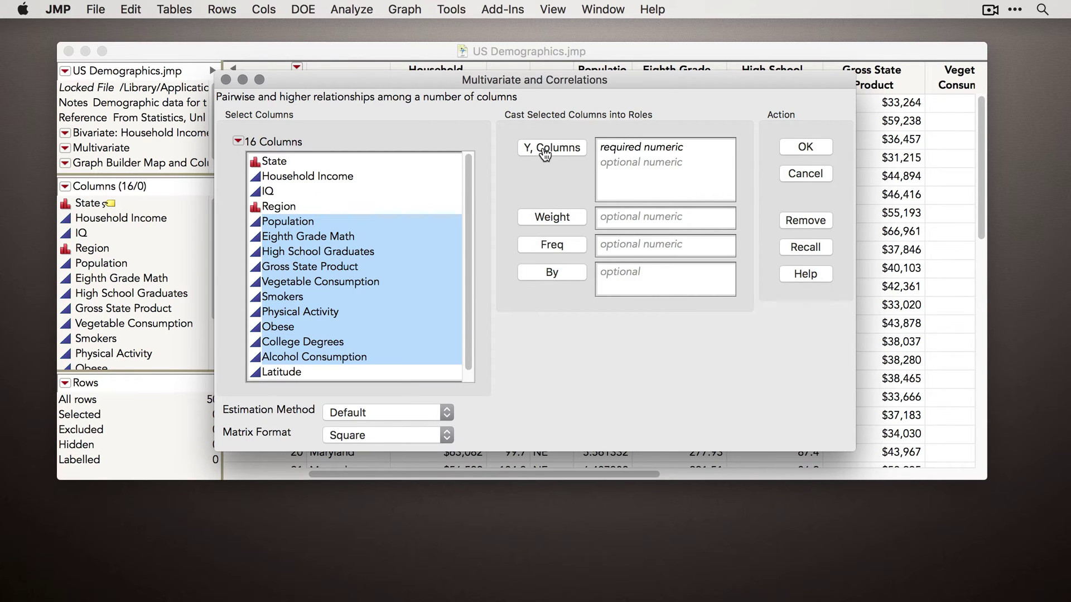
{"action": "left_click", "coordinate": [545, 149]}
{"action": "left_click", "coordinate": [805, 147]}
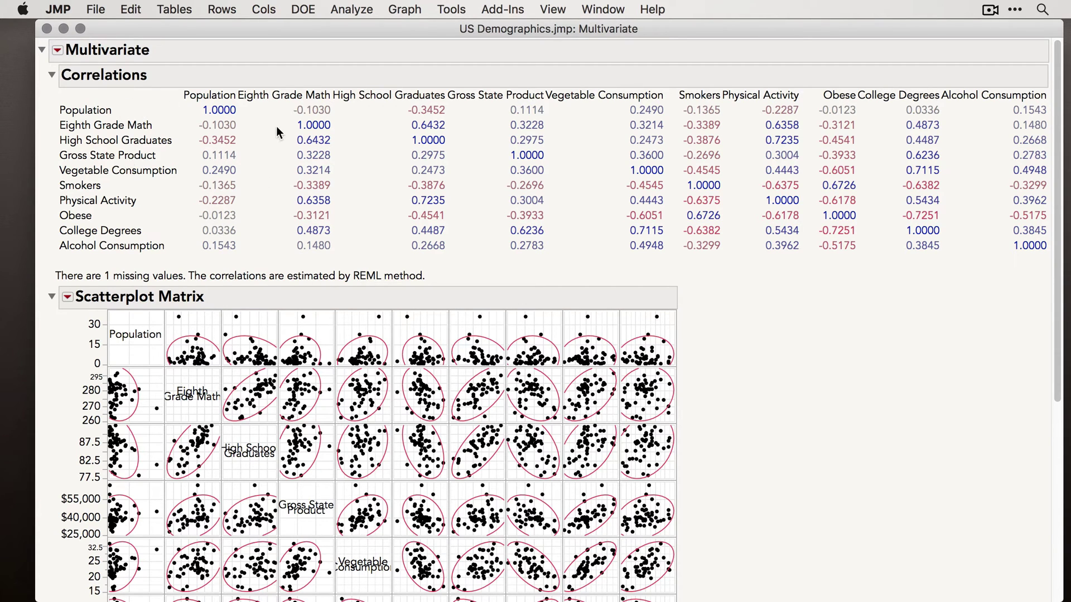
Step: Add a color map on correlations to the Multivariate report, and close the report after reviewing it
{"action": "left_click", "coordinate": [57, 50]}
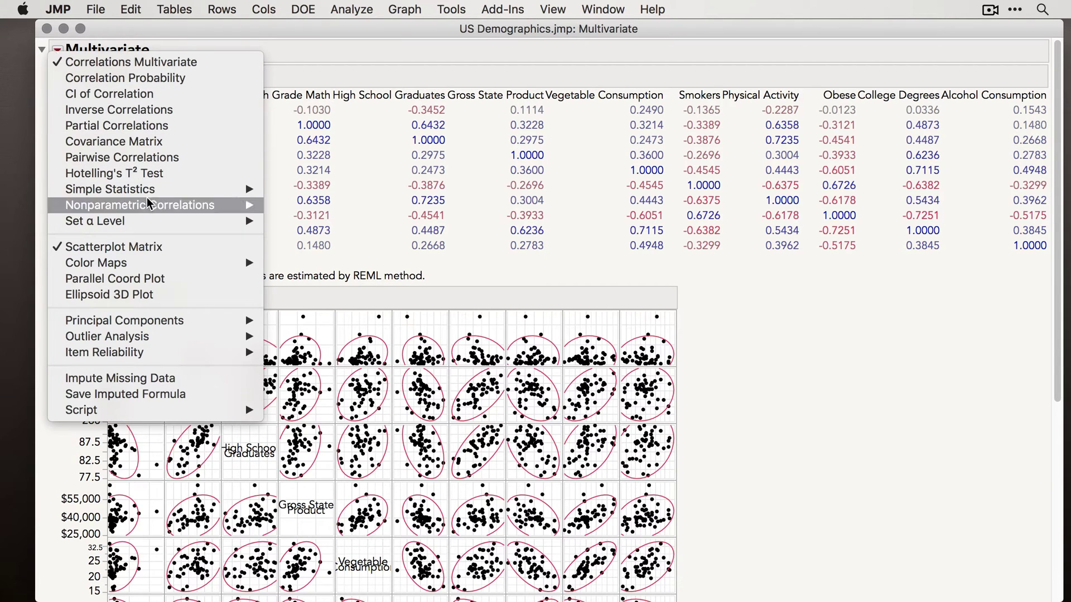
{"action": "mouse_move", "coordinate": [172, 269]}
{"action": "left_click", "coordinate": [310, 263]}
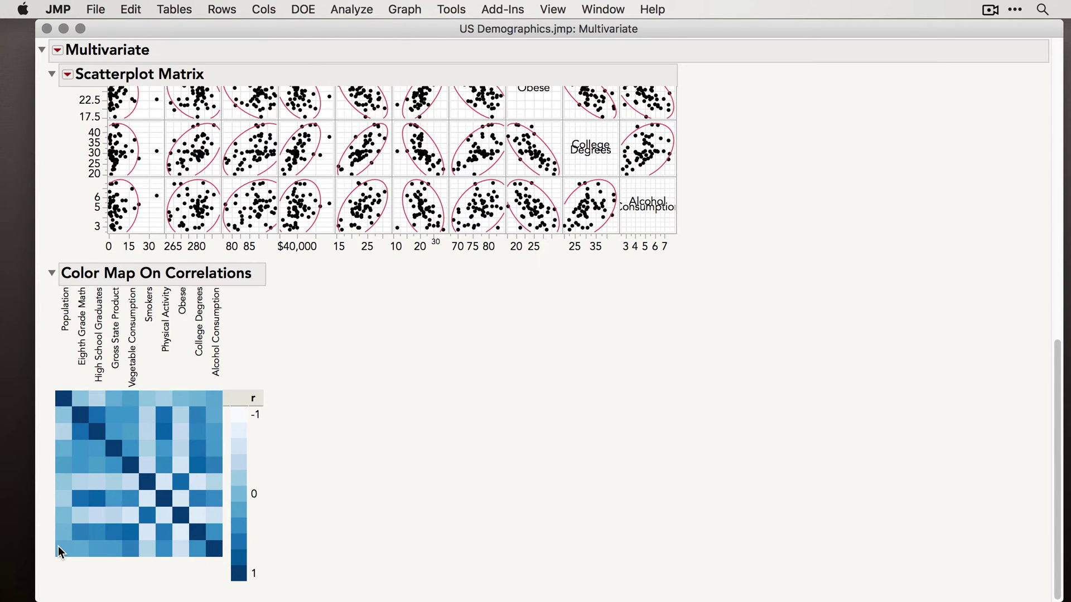
{"action": "mouse_move", "coordinate": [59, 549]}
{"action": "scroll", "coordinate": [261, 203], "scroll_direction": "up", "scroll_amount": 5}
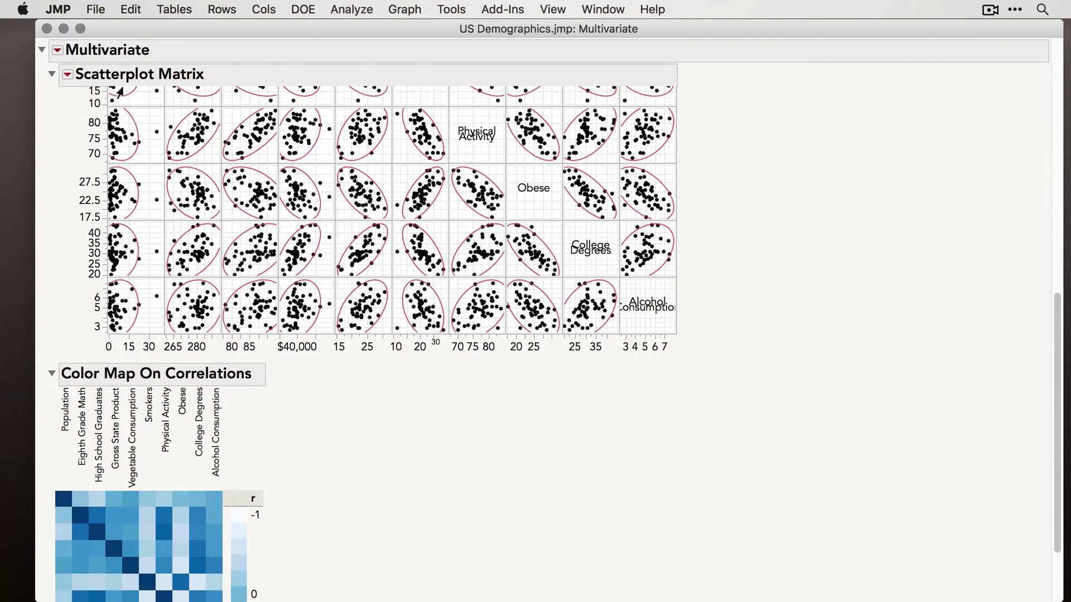
{"action": "left_click", "coordinate": [46, 29]}
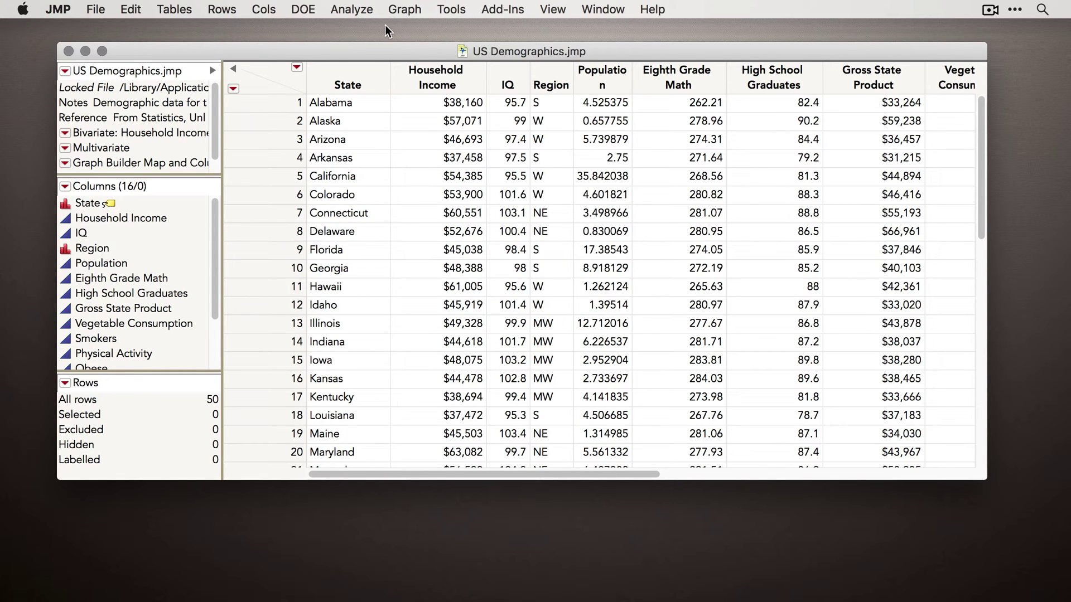
Step: Create a Scatterplot Matrix with Smokers through Alcohol Consumption as Y and Population through Vegetable Consumption as X
{"action": "left_click", "coordinate": [421, 10]}
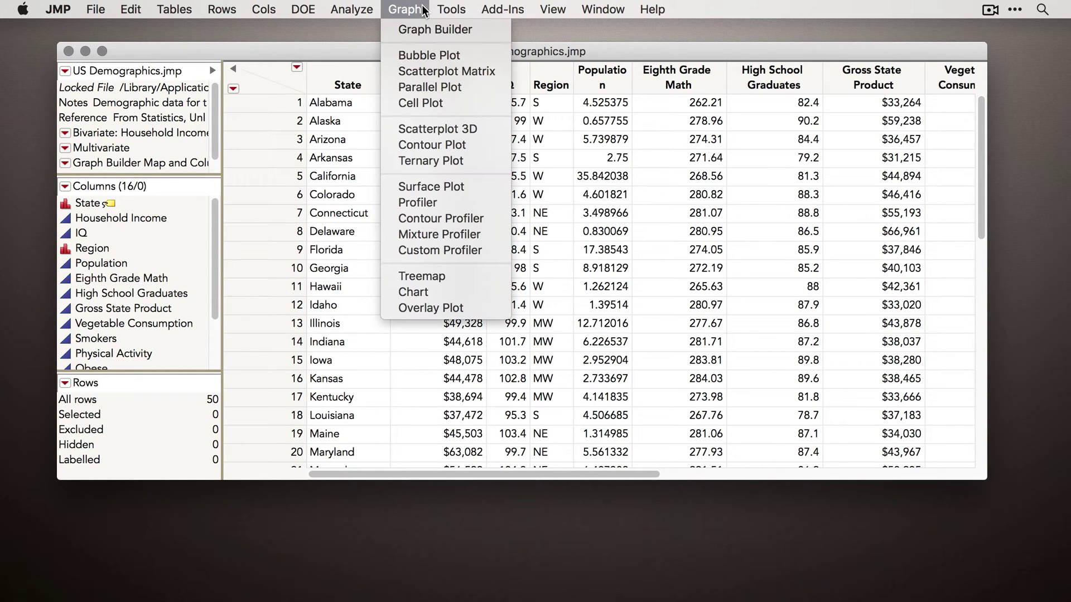
{"action": "left_click", "coordinate": [445, 71]}
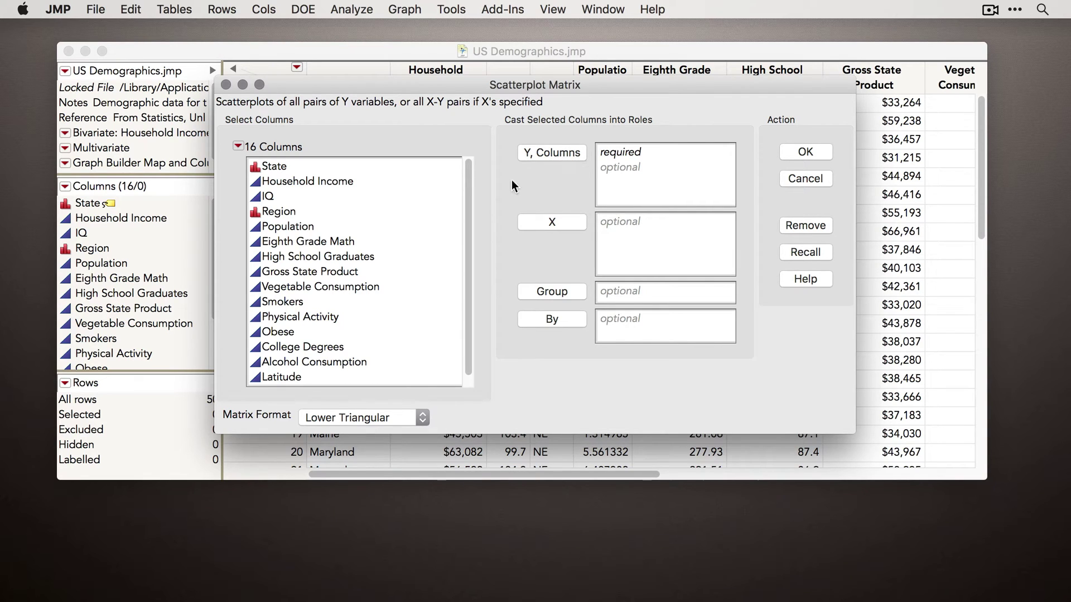
{"action": "left_click_drag", "start_coordinate": [314, 228], "coordinate": [305, 363]}
{"action": "left_click", "coordinate": [550, 223]}
{"action": "left_click", "coordinate": [558, 154]}
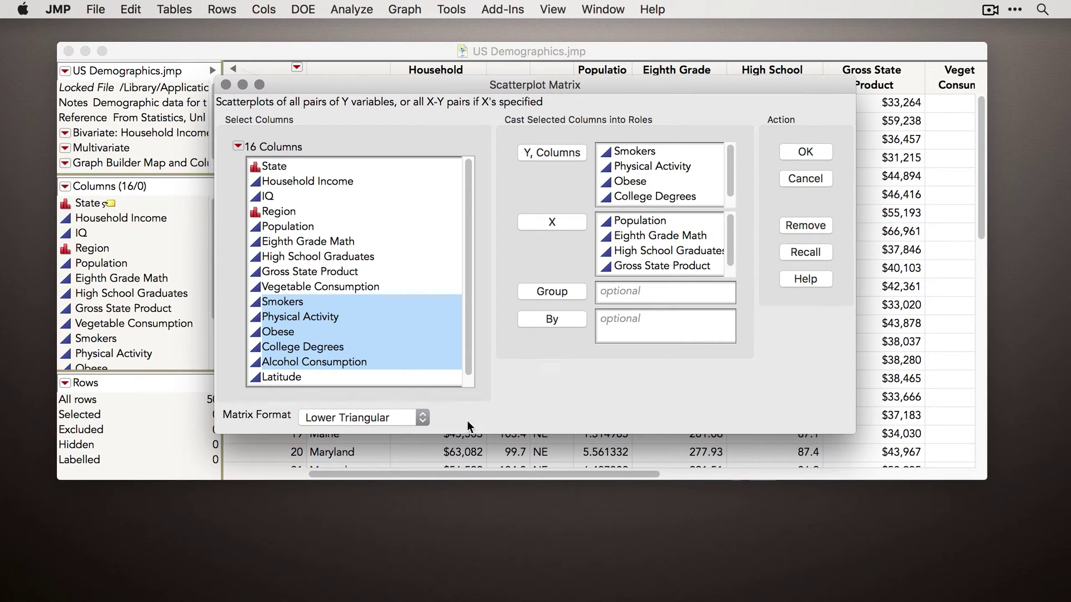
{"action": "left_click", "coordinate": [817, 156]}
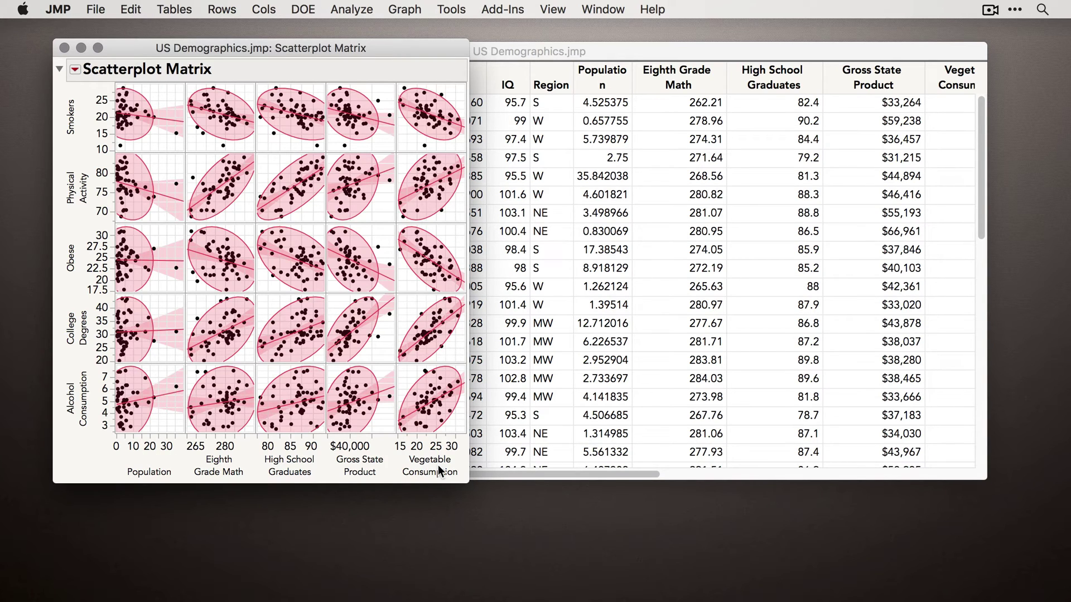
Step: Set up a Graph Builder graph matrix with Smokers through Alcohol Consumption as Y and Population through Vegetable Consumption as X
{"action": "left_click", "coordinate": [405, 9]}
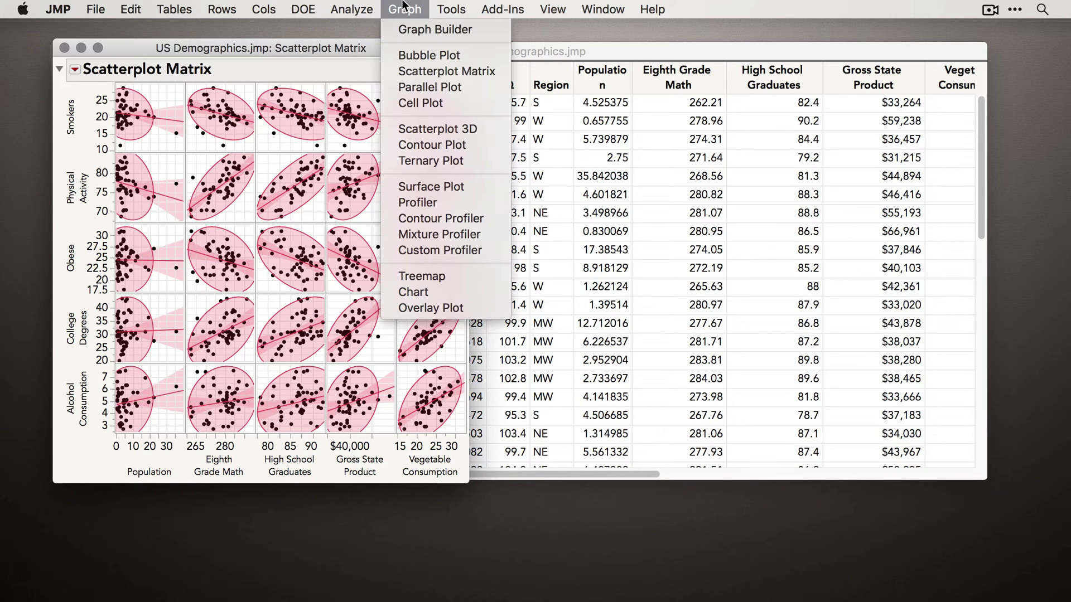
{"action": "left_click", "coordinate": [412, 29]}
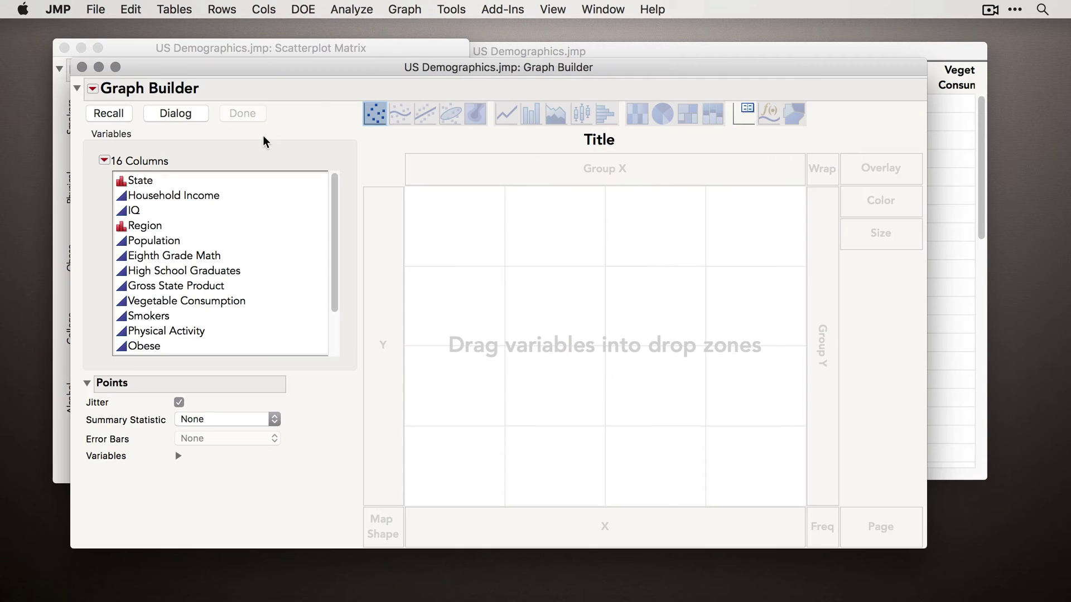
{"action": "left_click", "coordinate": [188, 116]}
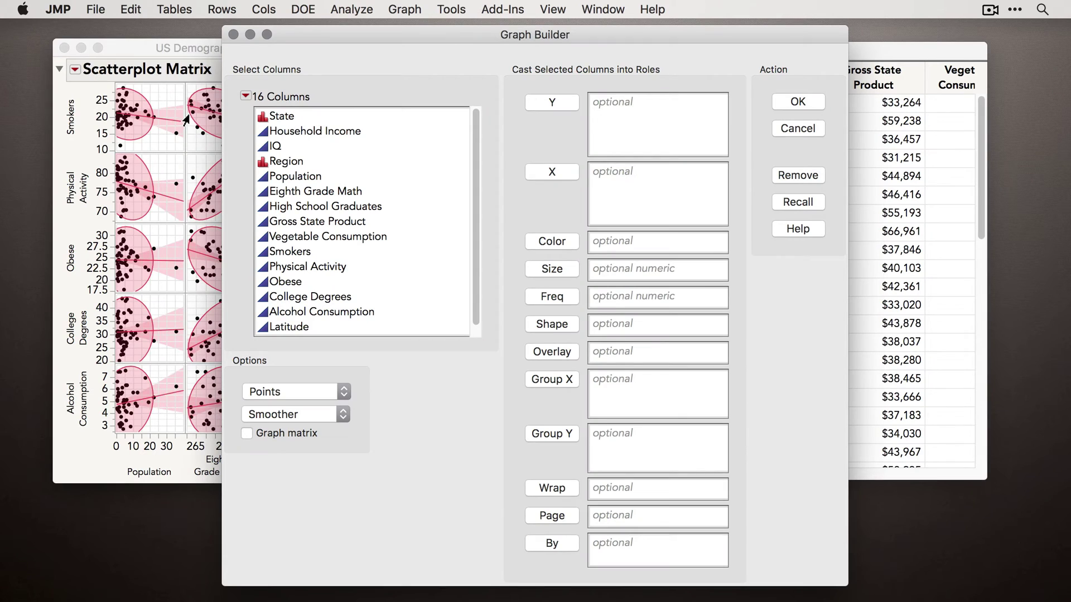
{"action": "left_click_drag", "start_coordinate": [321, 179], "coordinate": [333, 313]}
{"action": "left_click", "coordinate": [557, 184]}
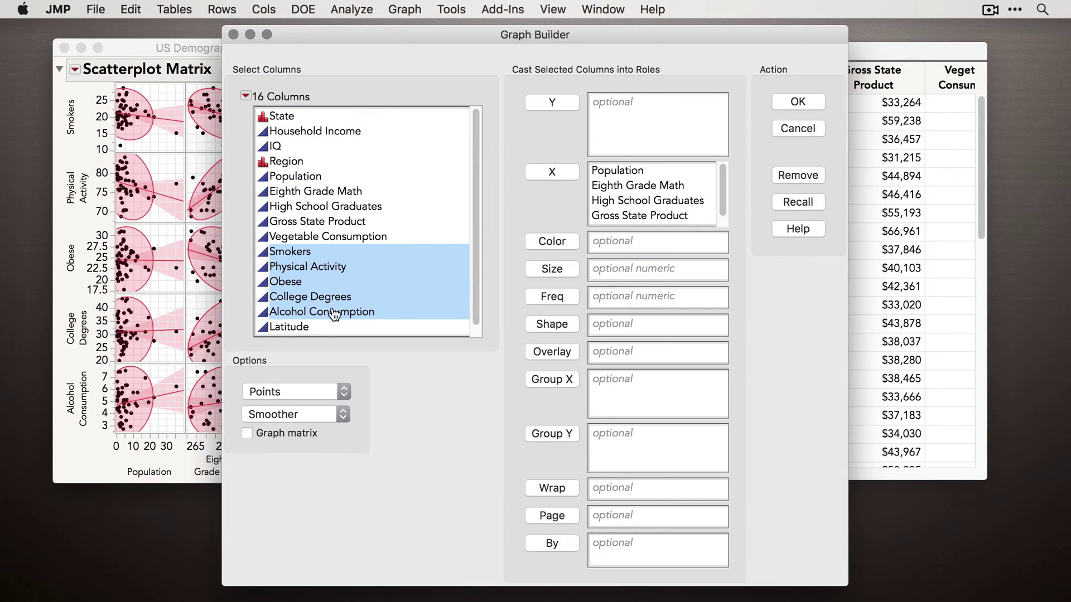
{"action": "left_click", "coordinate": [563, 102]}
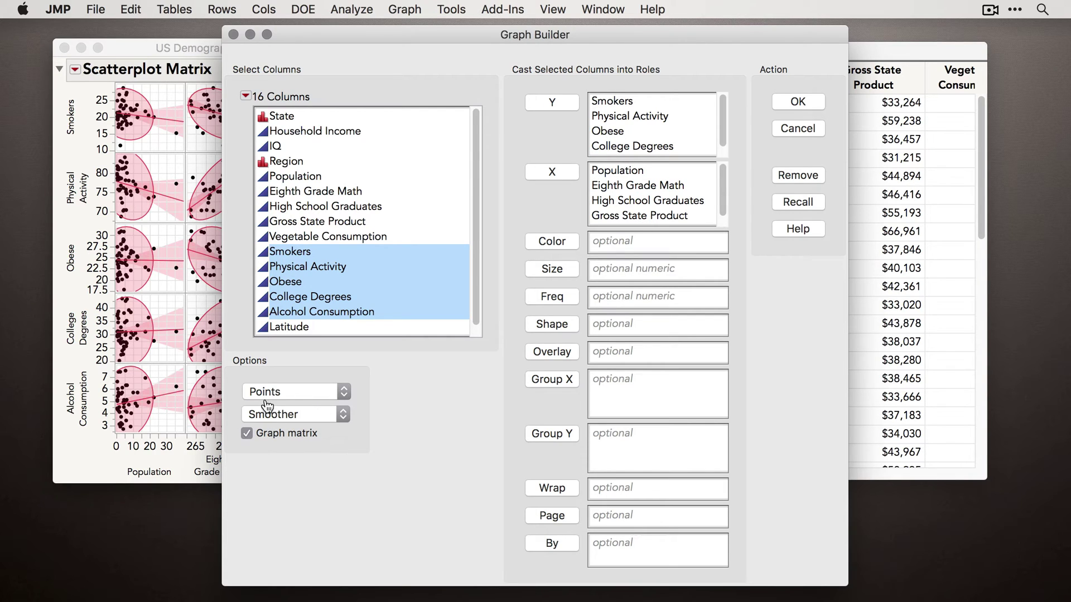
Step: Replace the Smoother element with Ellipse in the Graph Builder options and generate the graph
{"action": "left_click", "coordinate": [300, 415]}
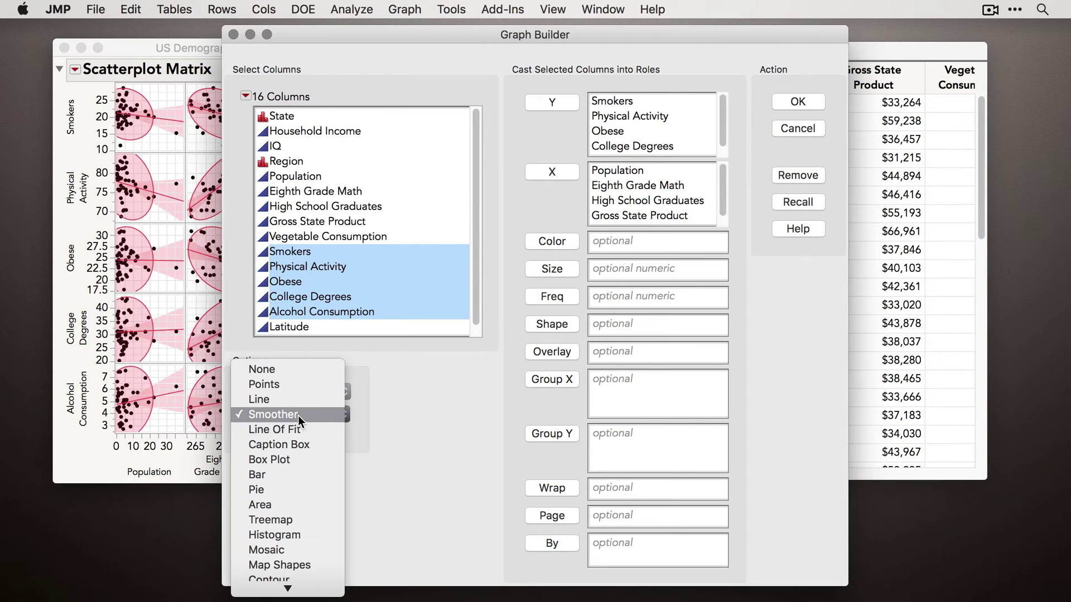
{"action": "scroll", "coordinate": [284, 426], "scroll_direction": "down", "scroll_amount": 3}
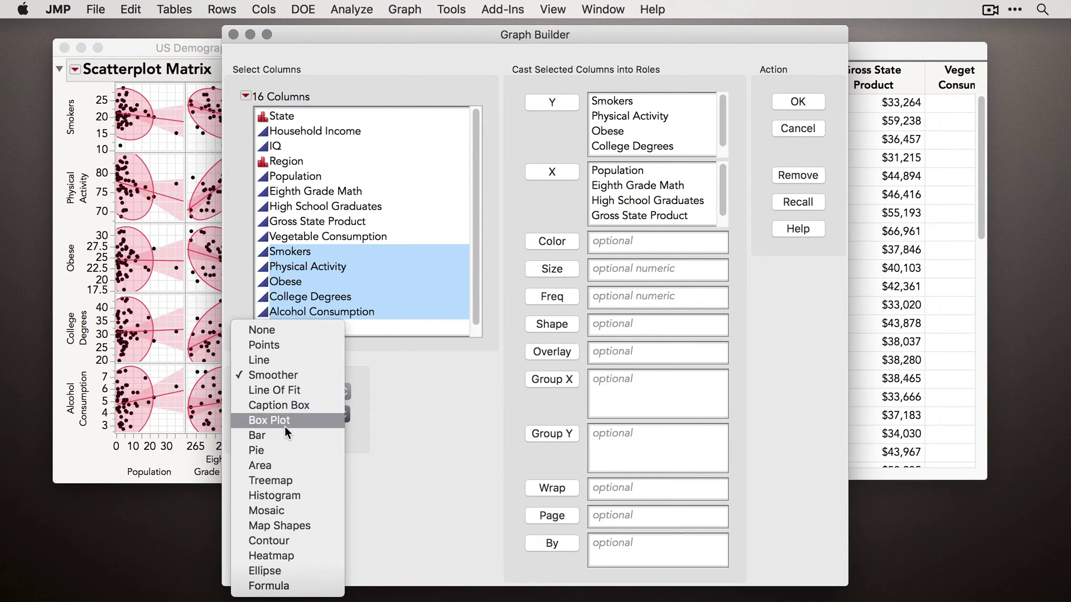
{"action": "left_click", "coordinate": [292, 576]}
{"action": "left_click", "coordinate": [797, 102]}
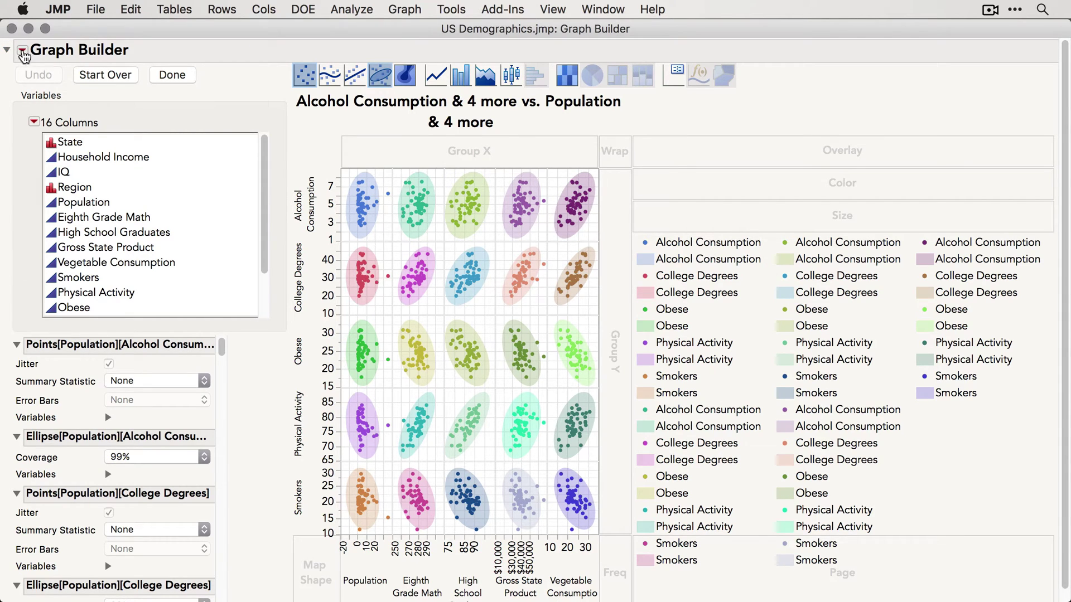
Step: Hide the legend of the Graph Builder graph and finish editing the graph
{"action": "left_click", "coordinate": [22, 52]}
{"action": "left_click", "coordinate": [41, 78]}
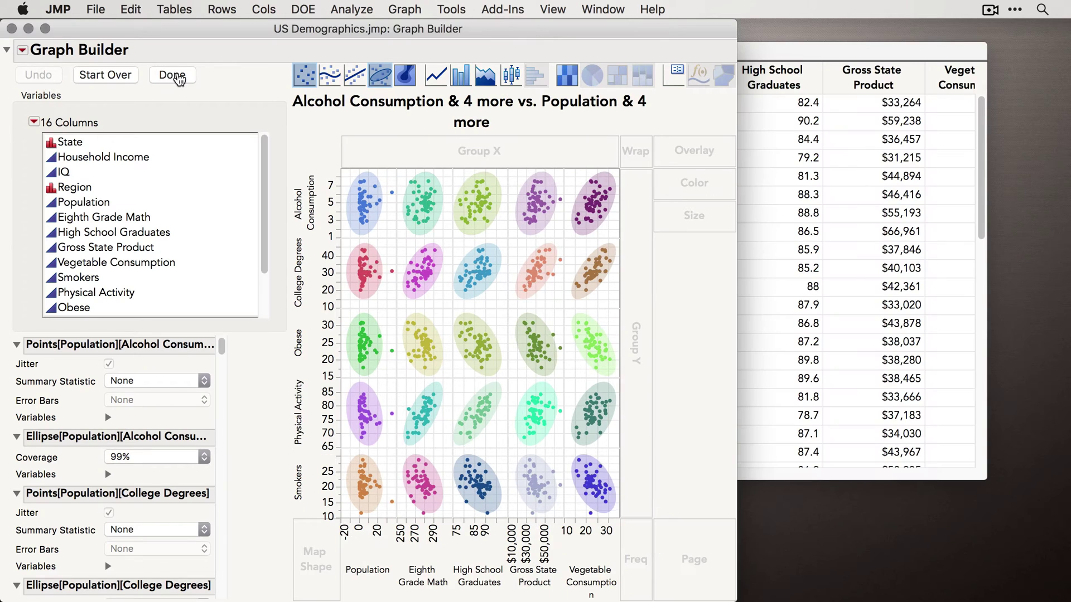
{"action": "left_click", "coordinate": [178, 79]}
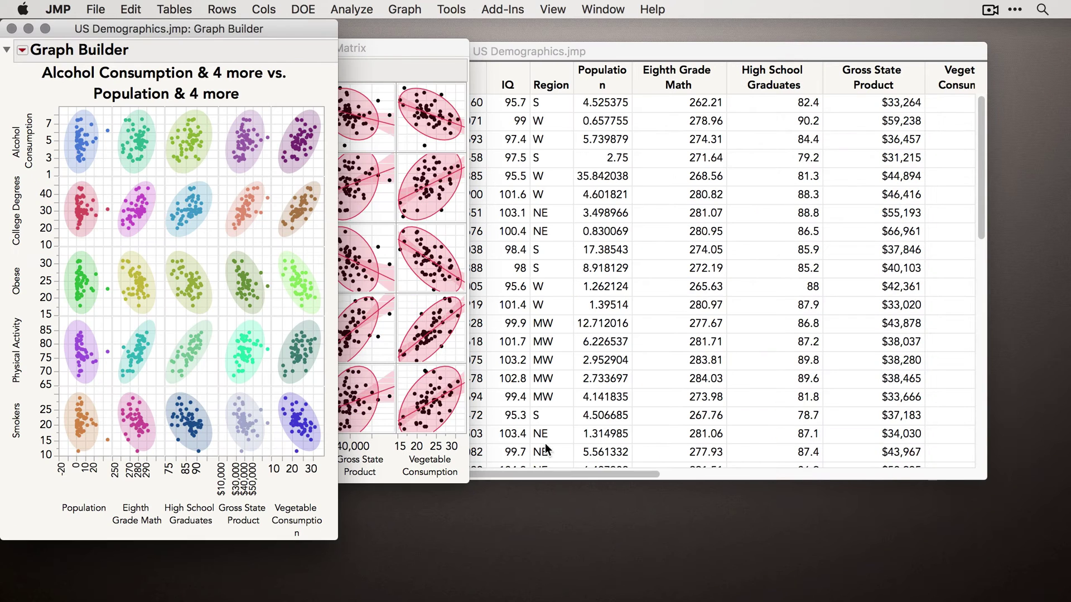
Step: Widen the Graph Builder window and place it beside the Scatterplot Matrix for comparison, and close both windows
{"action": "left_click_drag", "start_coordinate": [337, 537], "coordinate": [561, 483]}
{"action": "left_click_drag", "start_coordinate": [287, 27], "coordinate": [772, 36]}
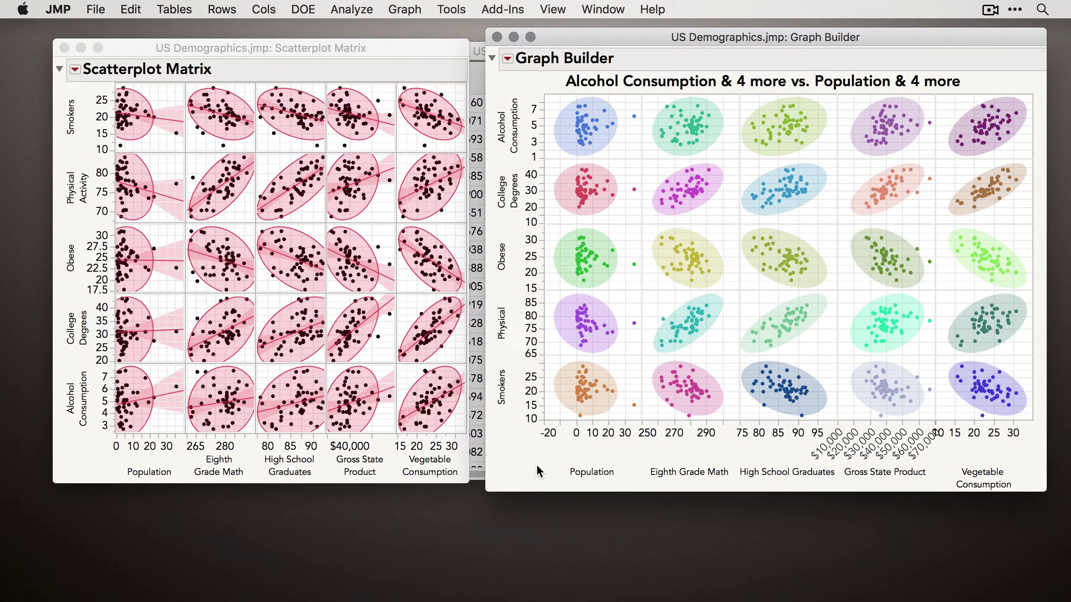
{"action": "left_click", "coordinate": [496, 37]}
{"action": "left_click", "coordinate": [64, 48]}
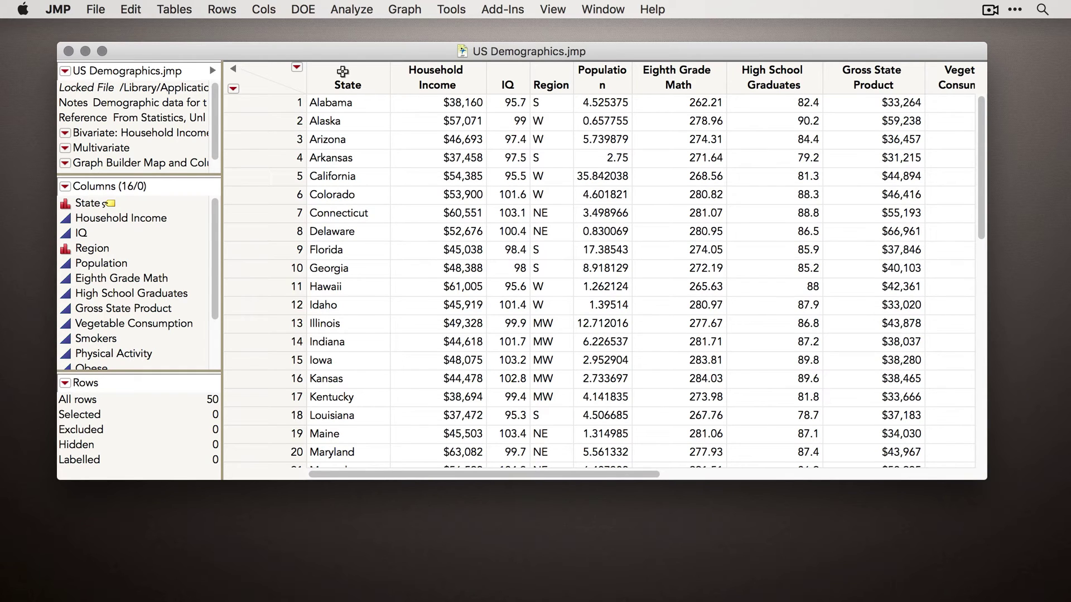
Step: Run Fit Y by X with Smokers through Alcohol Consumption as responses and Population through Vegetable Consumption as factors
{"action": "left_click", "coordinate": [364, 11]}
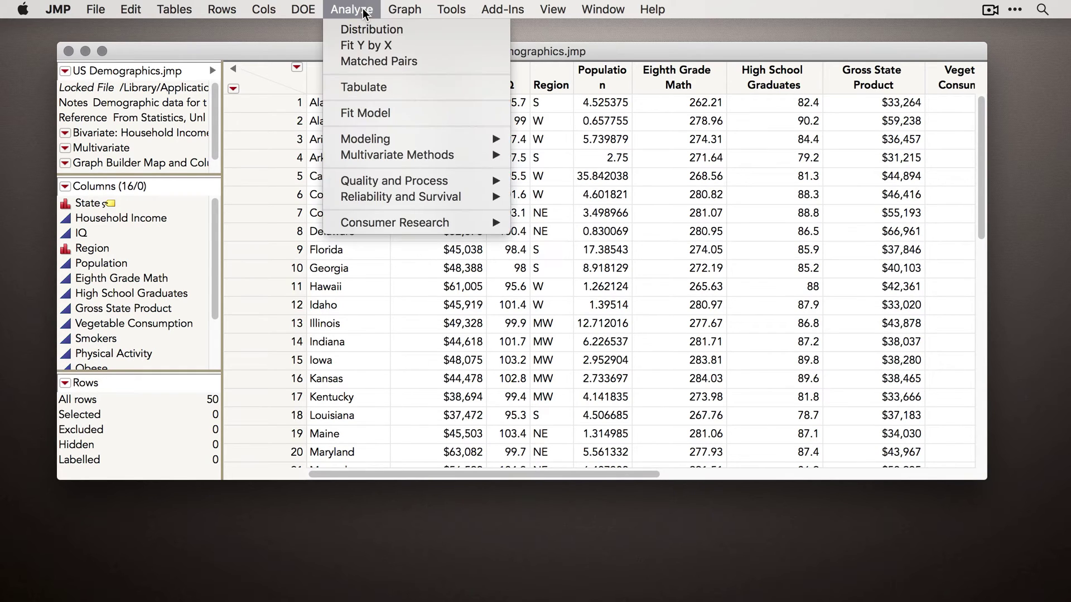
{"action": "left_click", "coordinate": [368, 45]}
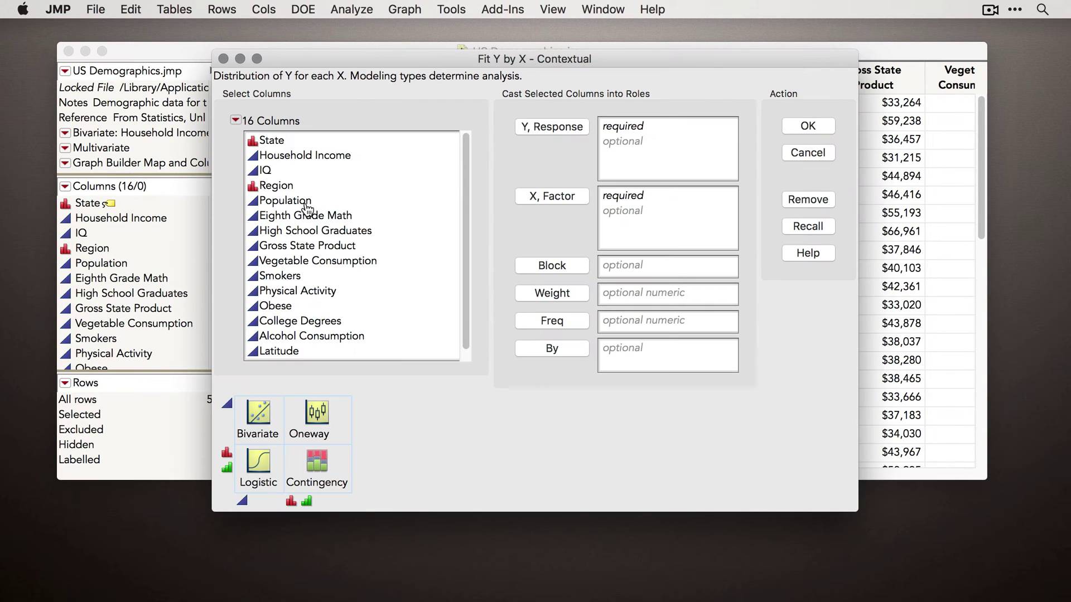
{"action": "left_click_drag", "start_coordinate": [310, 201], "coordinate": [318, 336]}
{"action": "left_click", "coordinate": [551, 196]}
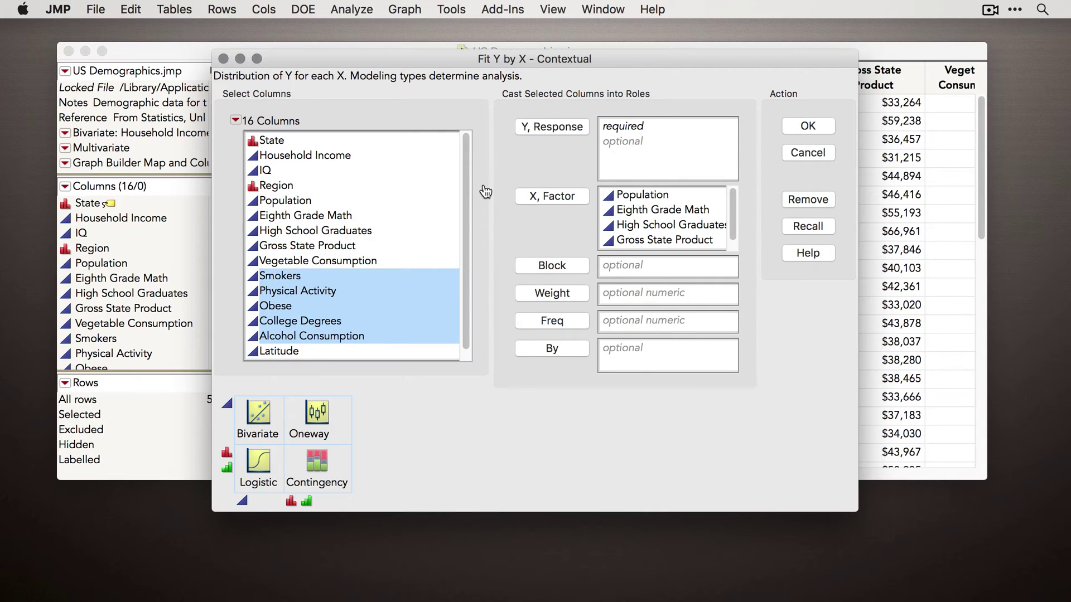
{"action": "left_click", "coordinate": [551, 127]}
{"action": "left_click", "coordinate": [808, 127]}
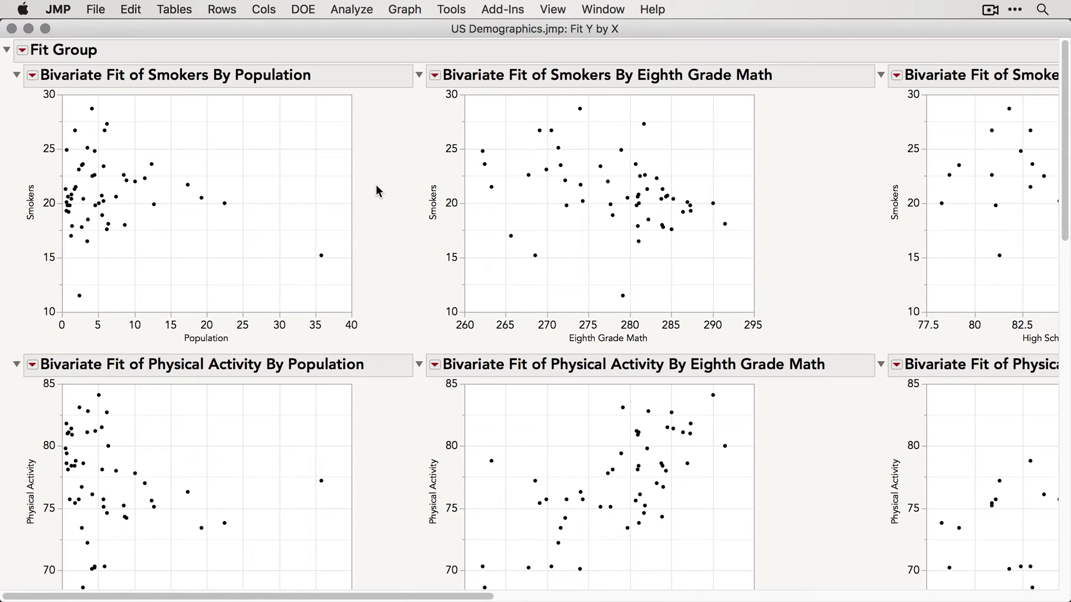
Step: Add a 0.95 density ellipse to all bivariate plots in the Fit Group at once
{"action": "left_click", "coordinate": [33, 78]}
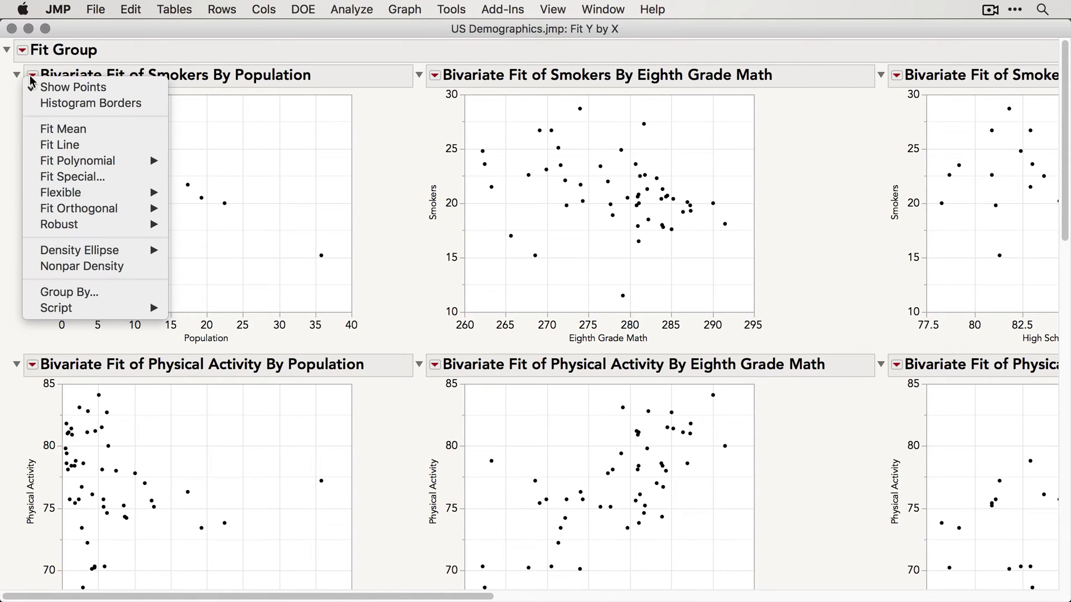
{"action": "mouse_move", "coordinate": [117, 254]}
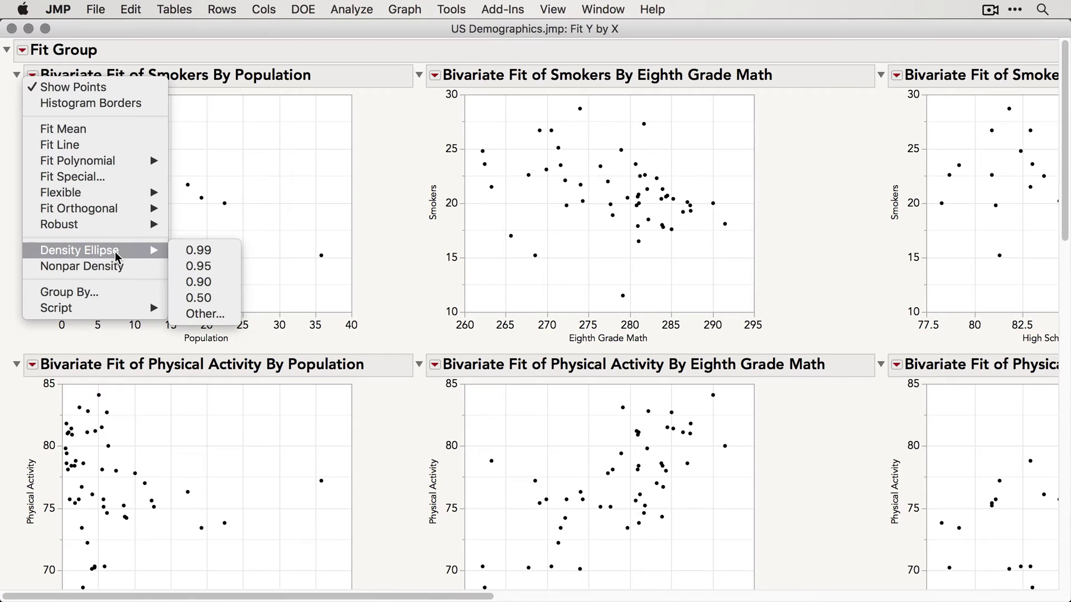
{"action": "left_click", "coordinate": [192, 266]}
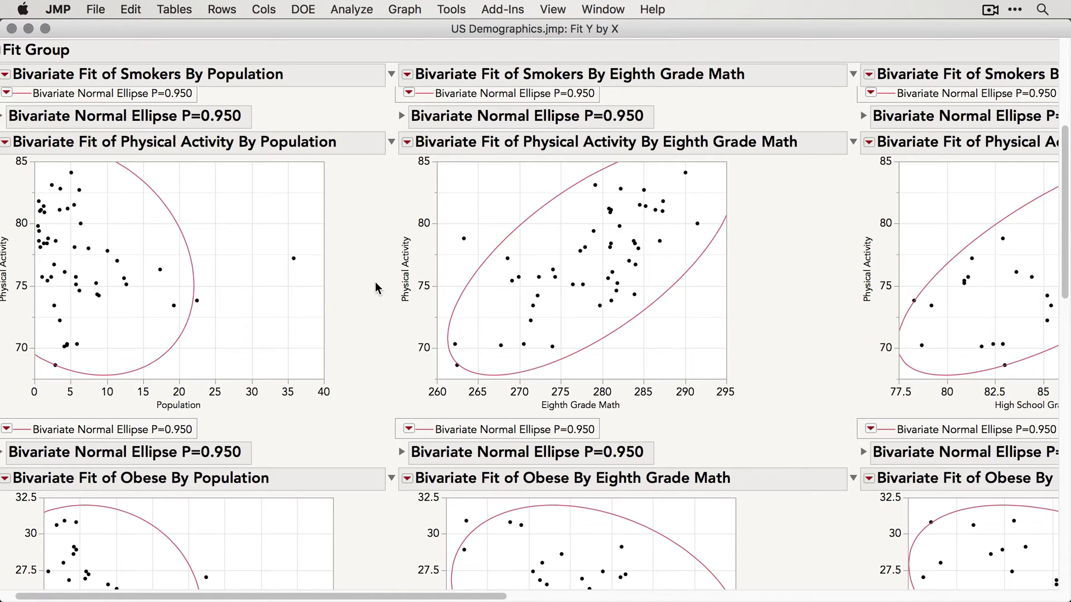
Step: Expand the normal ellipse report for Physical Activity By Eighth Grade Math and make a combined data table from its correlation table
{"action": "left_click", "coordinate": [402, 452]}
{"action": "scroll", "coordinate": [463, 447], "scroll_direction": "down", "scroll_amount": 3}
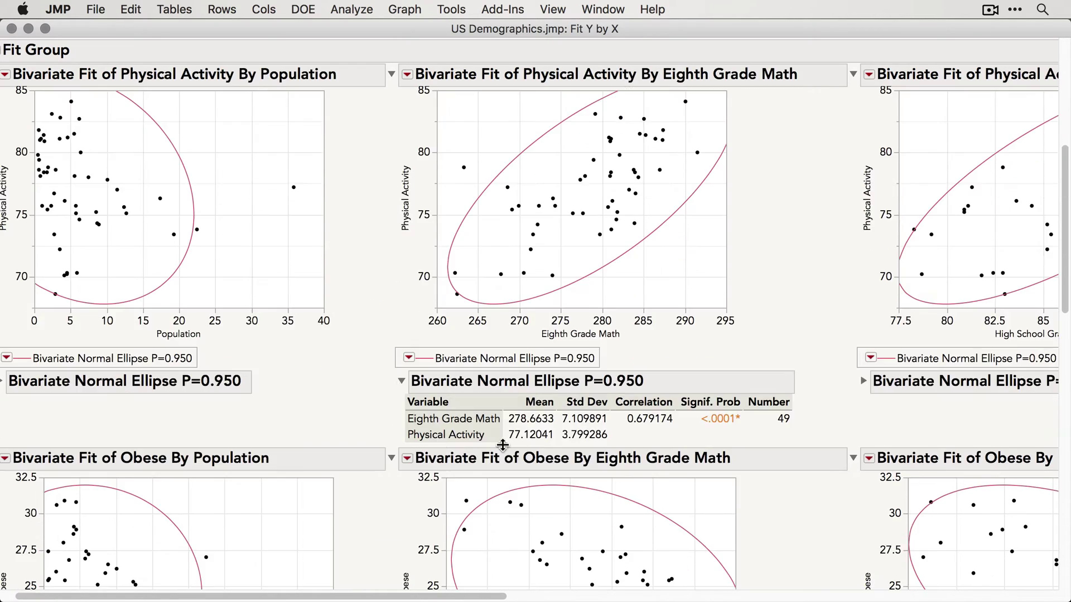
{"action": "right_click", "coordinate": [651, 423]}
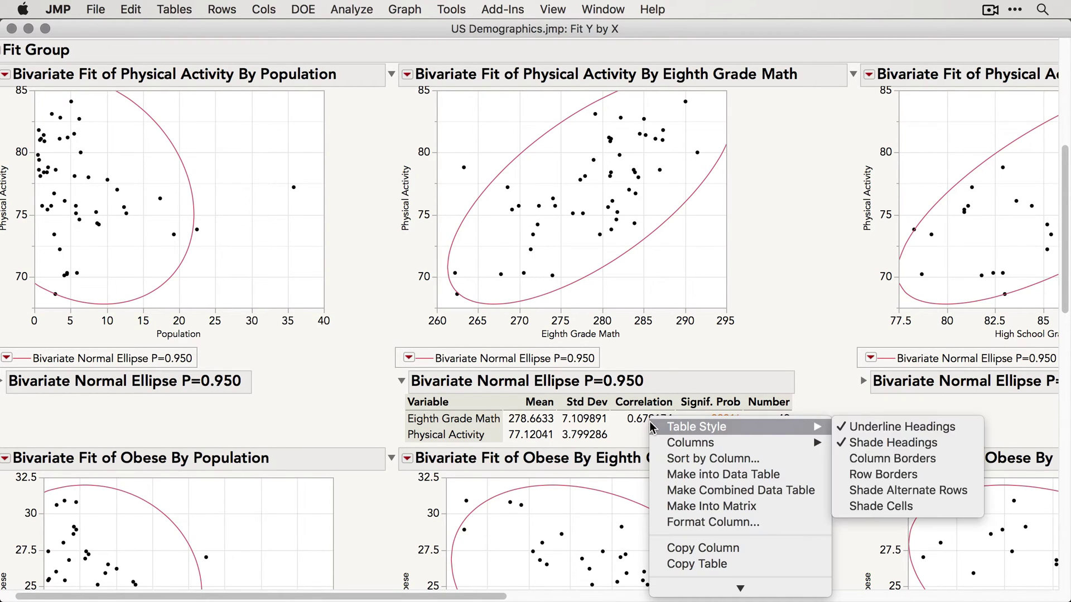
{"action": "left_click", "coordinate": [698, 490]}
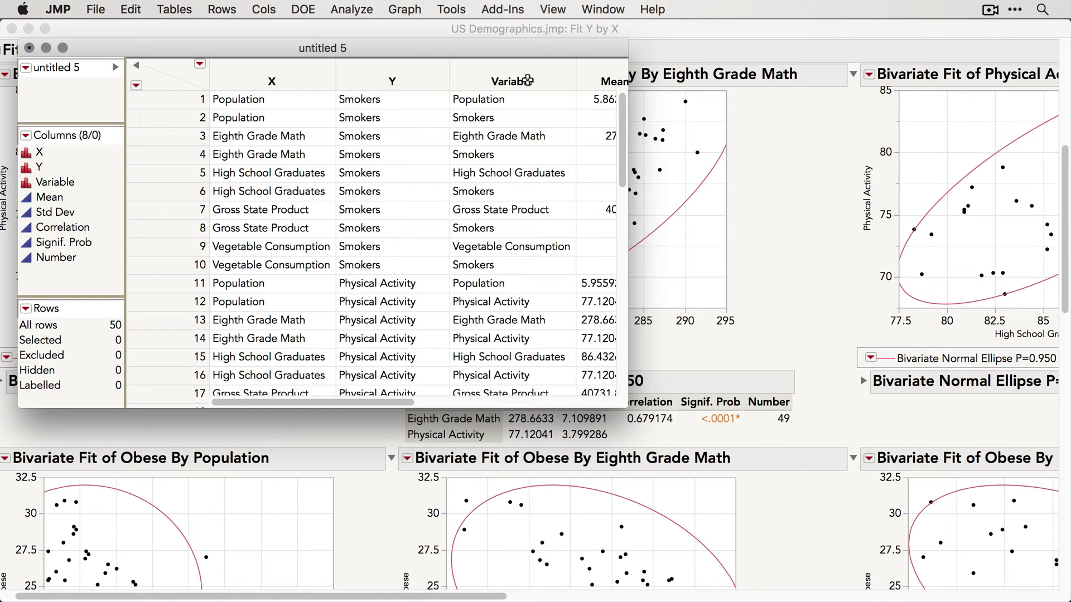
Step: Reposition and enlarge the combined data table window so the columns through Correlation are in view
{"action": "left_click_drag", "start_coordinate": [522, 51], "coordinate": [577, 381]}
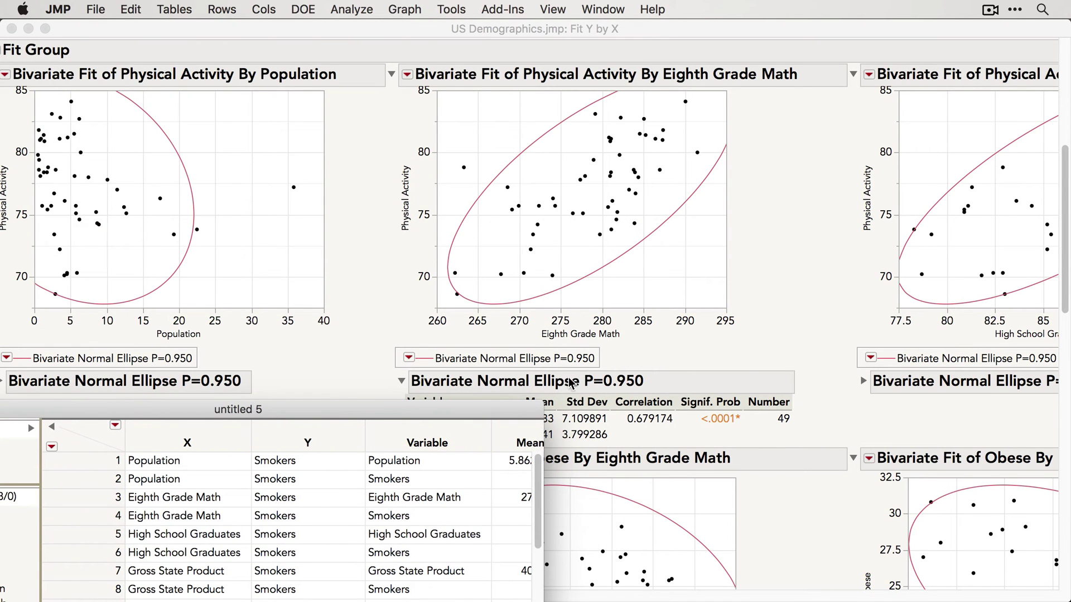
{"action": "left_click_drag", "start_coordinate": [472, 416], "coordinate": [577, 64]}
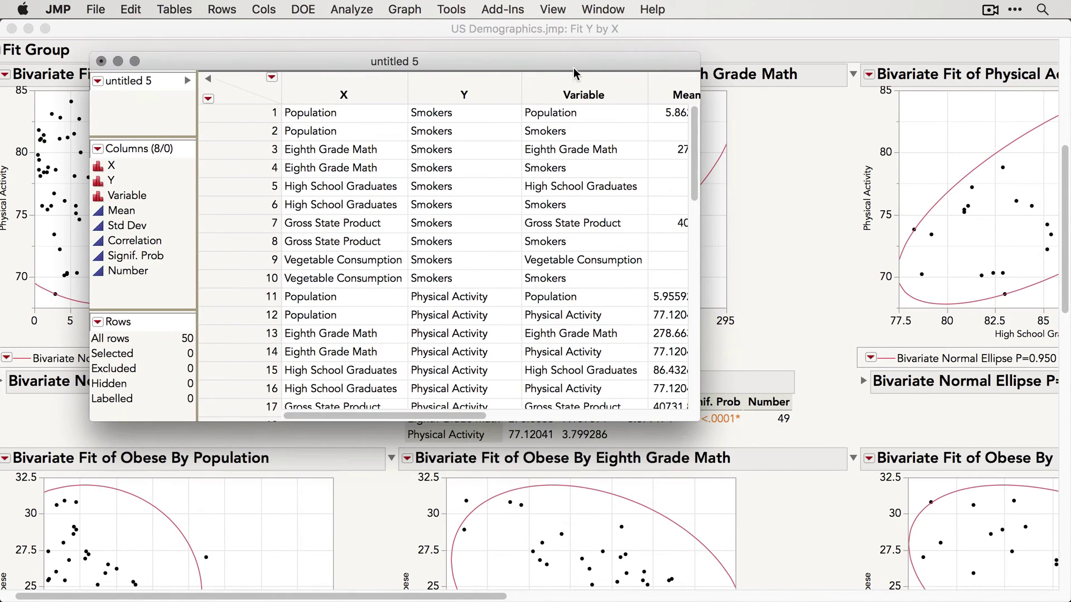
{"action": "left_click_drag", "start_coordinate": [691, 423], "coordinate": [955, 509]}
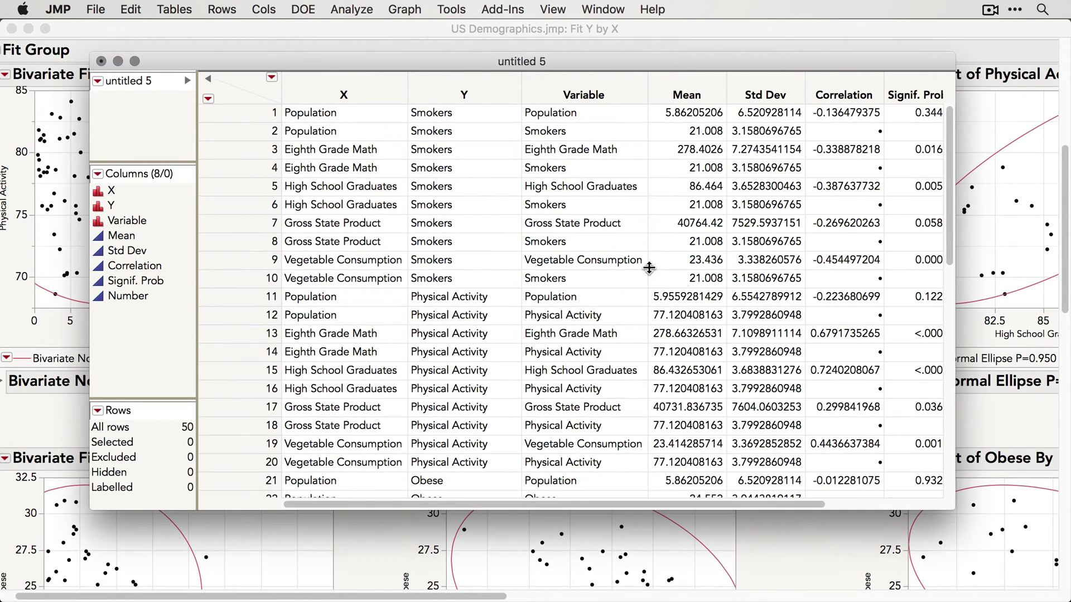
{"action": "left_click_drag", "start_coordinate": [593, 67], "coordinate": [546, 75]}
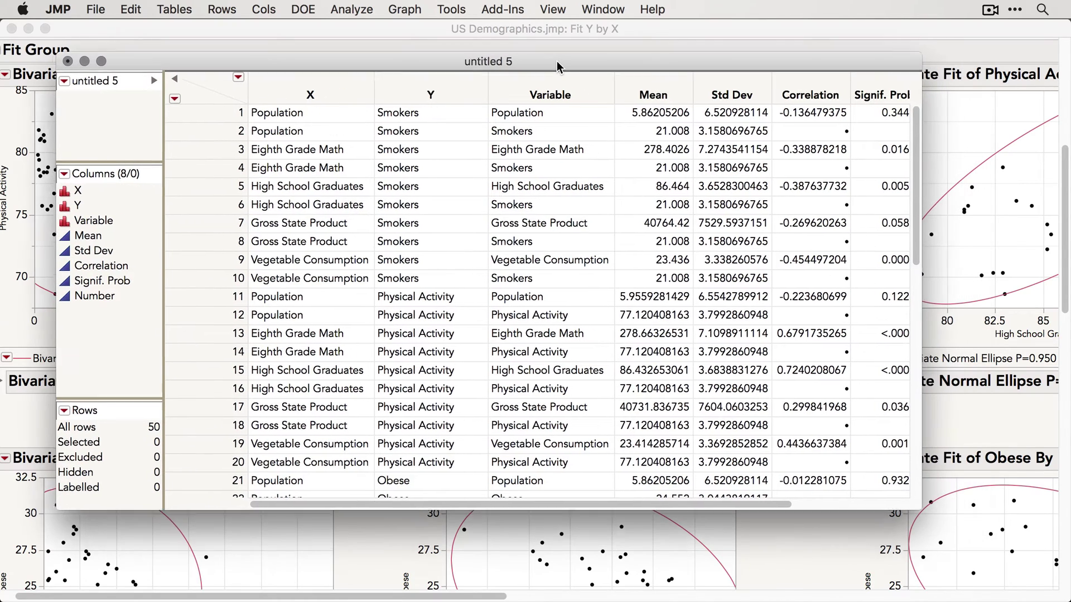
Step: Select all rows with a missing Correlation value by matching cells and delete them from the combined table
{"action": "right_click", "coordinate": [838, 136]}
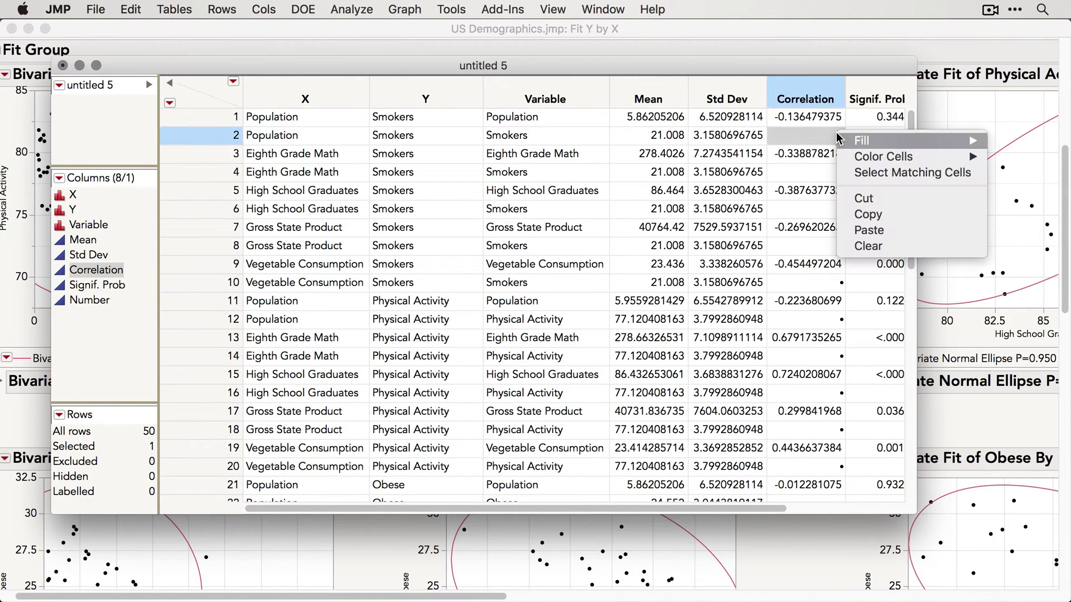
{"action": "left_click", "coordinate": [884, 173]}
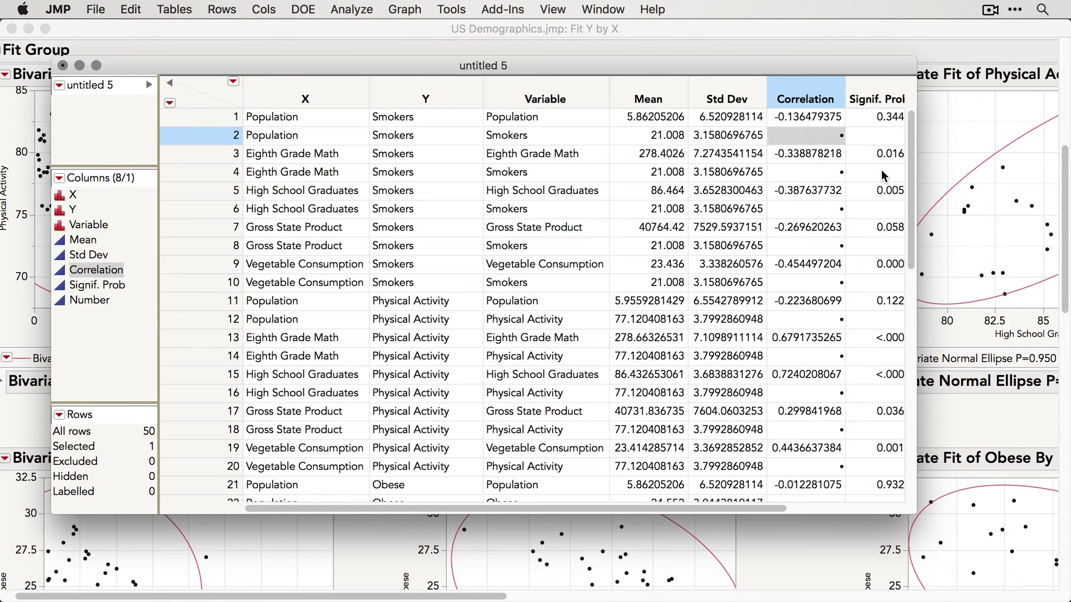
{"action": "right_click", "coordinate": [217, 134]}
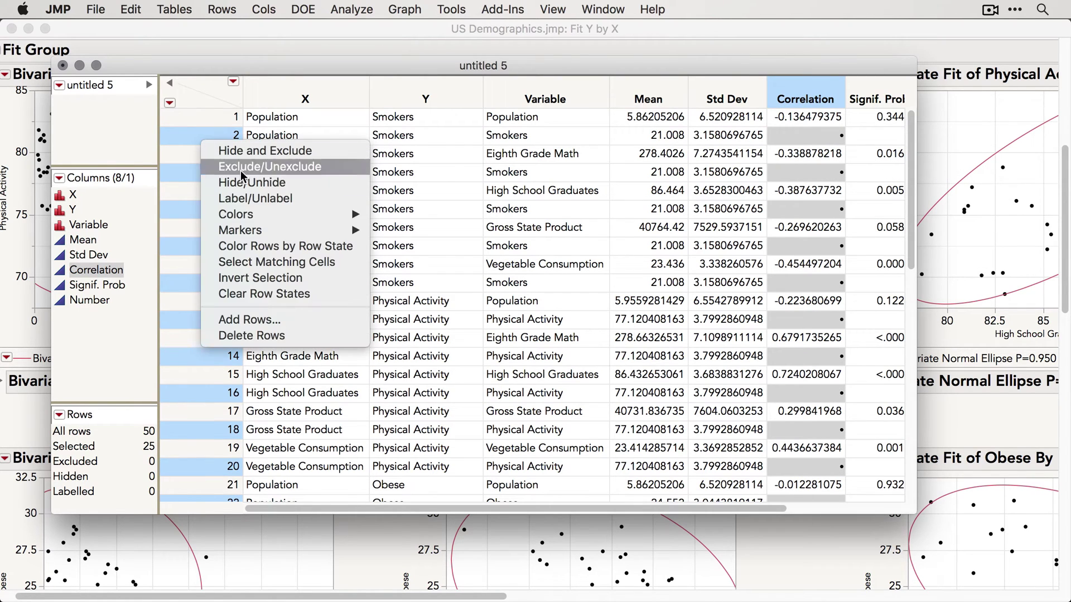
{"action": "left_click", "coordinate": [284, 337]}
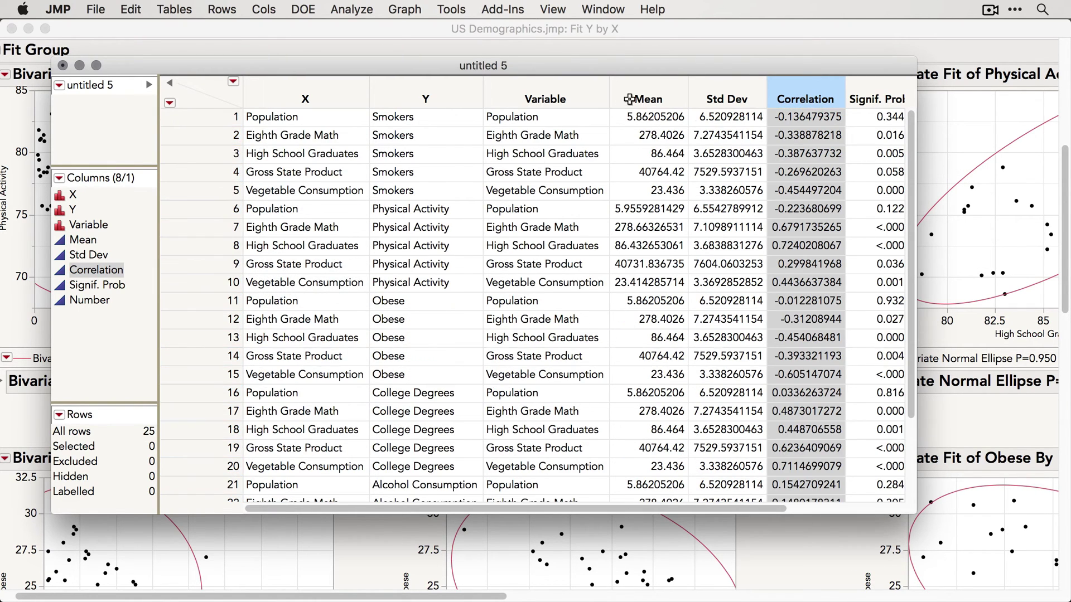
Step: Delete the Variable, Mean and Std Dev columns from the combined table
{"action": "left_click", "coordinate": [549, 93]}
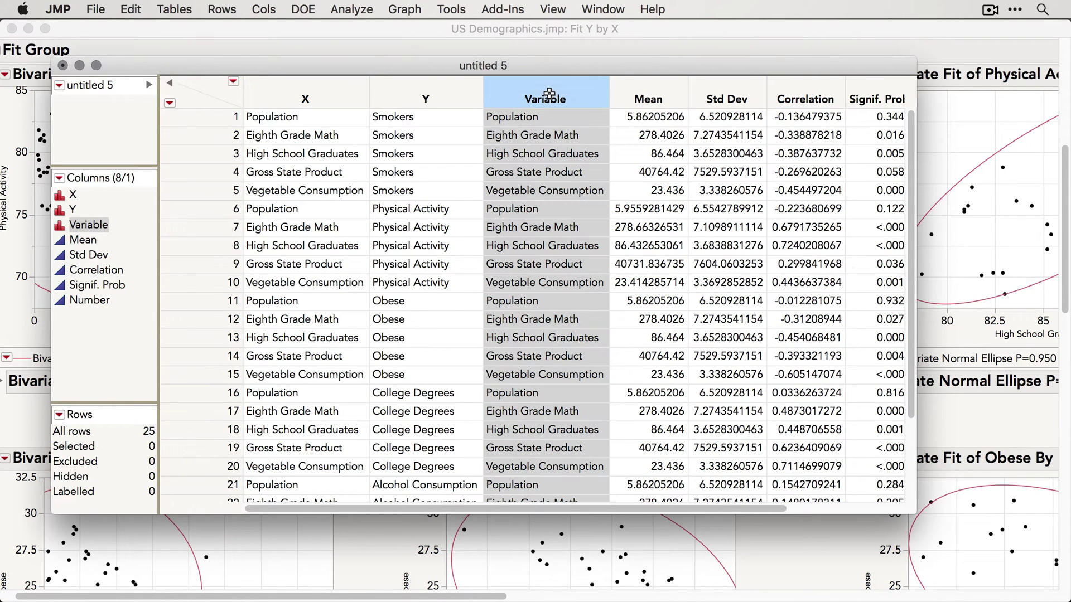
{"action": "left_click", "coordinate": [667, 91], "text": "shift"}
{"action": "left_click", "coordinate": [727, 89], "text": "shift"}
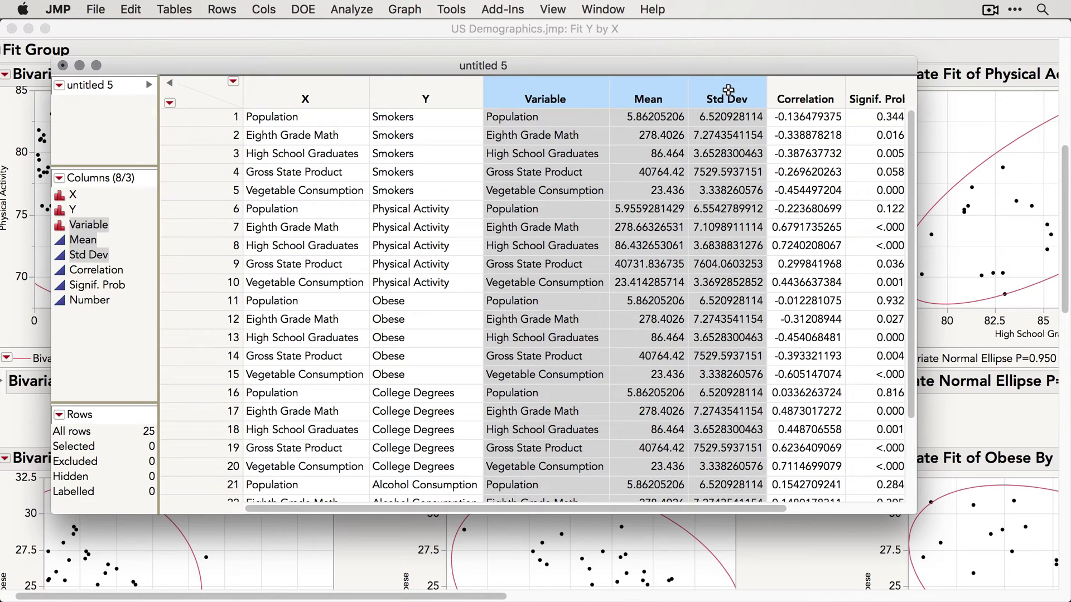
{"action": "right_click", "coordinate": [723, 90]}
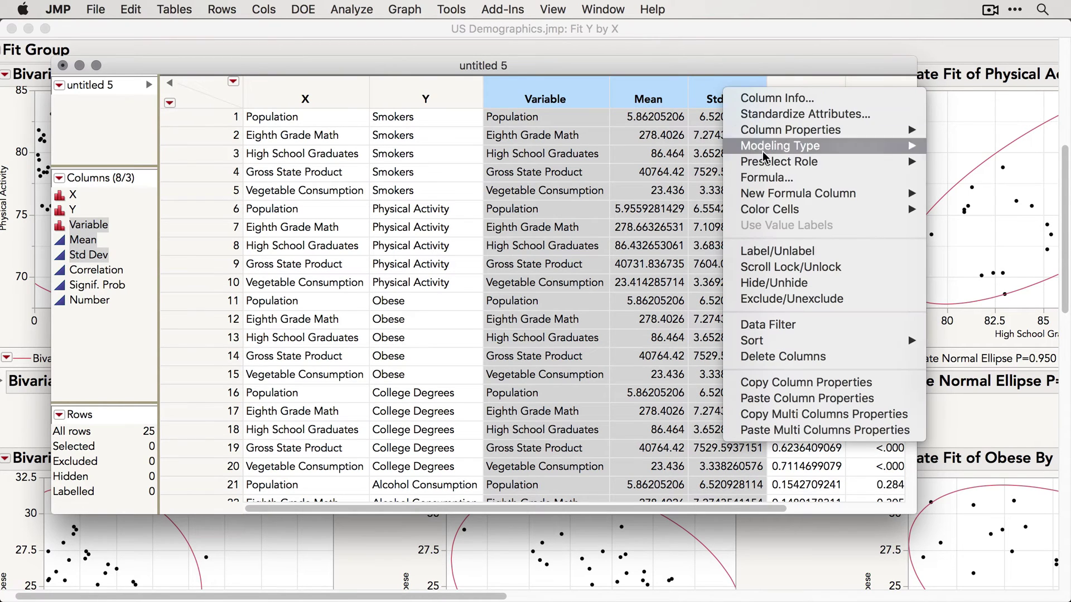
{"action": "left_click", "coordinate": [782, 359]}
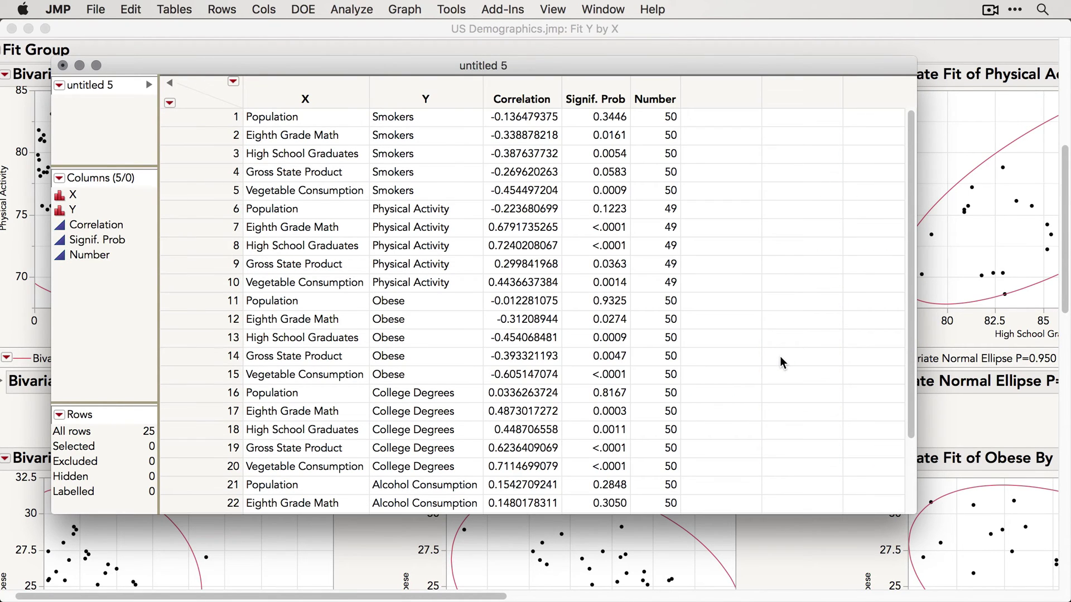
{"action": "left_click_drag", "start_coordinate": [476, 58], "coordinate": [505, 52]}
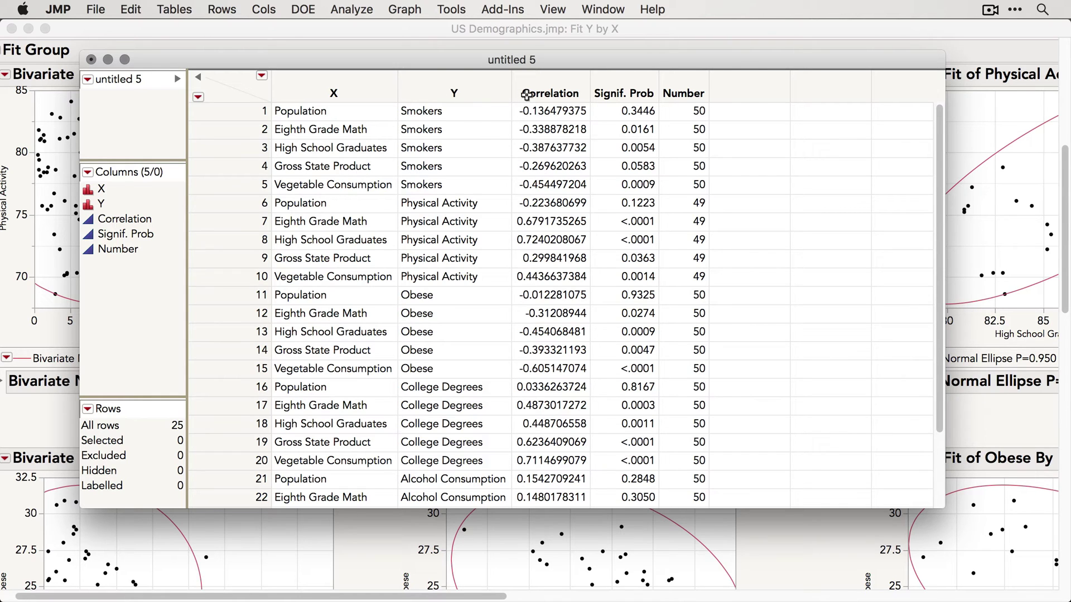
Step: Build a Graph Builder heatmap of the combined table with X and Y on the axes, colored by Correlation
{"action": "left_click", "coordinate": [400, 10]}
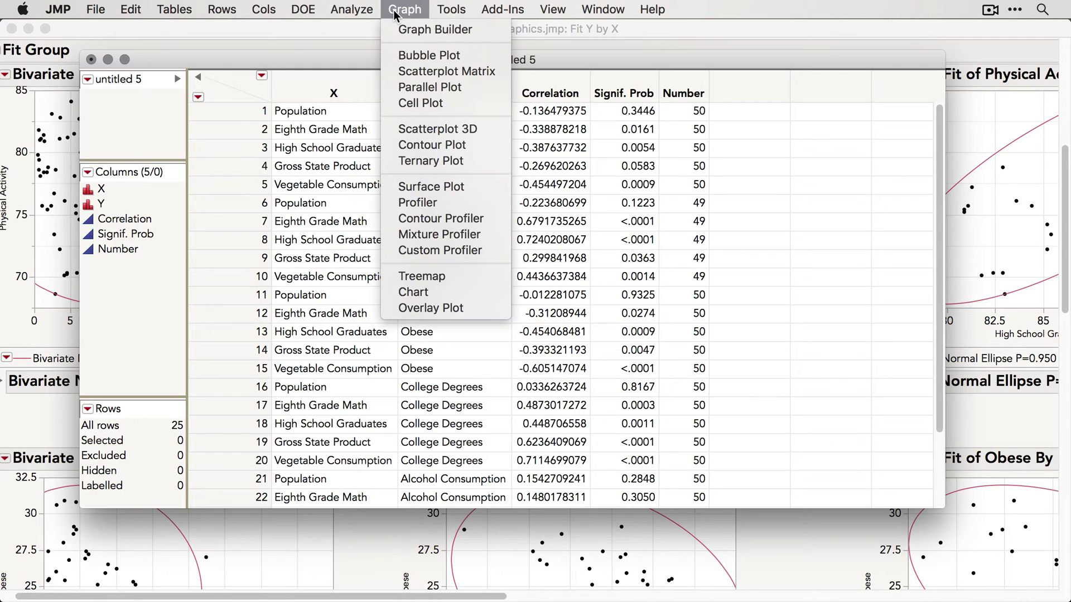
{"action": "left_click", "coordinate": [419, 32]}
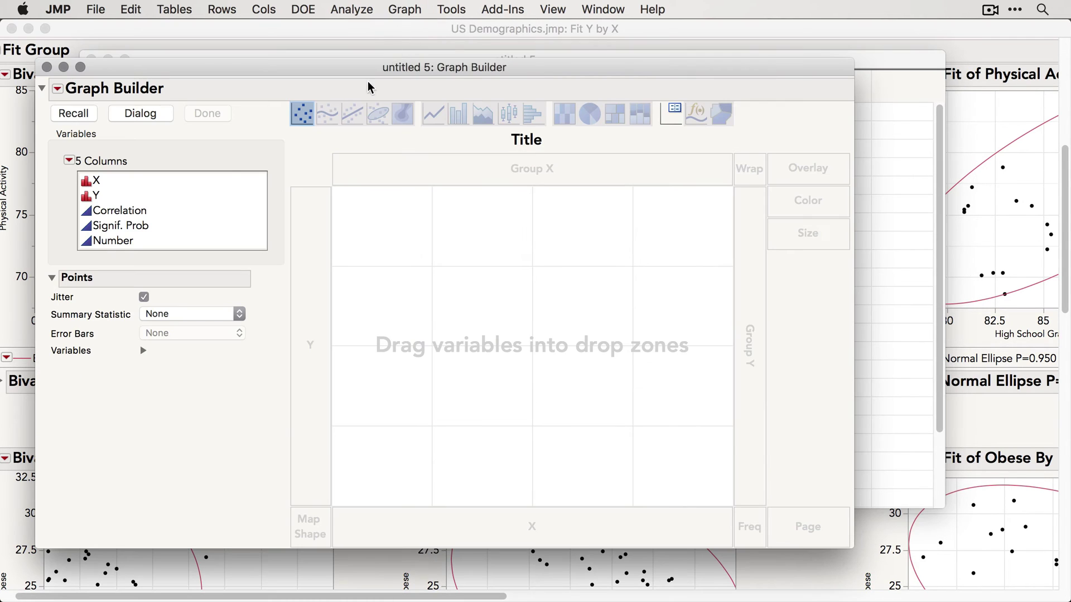
{"action": "left_click_drag", "start_coordinate": [112, 181], "coordinate": [509, 536]}
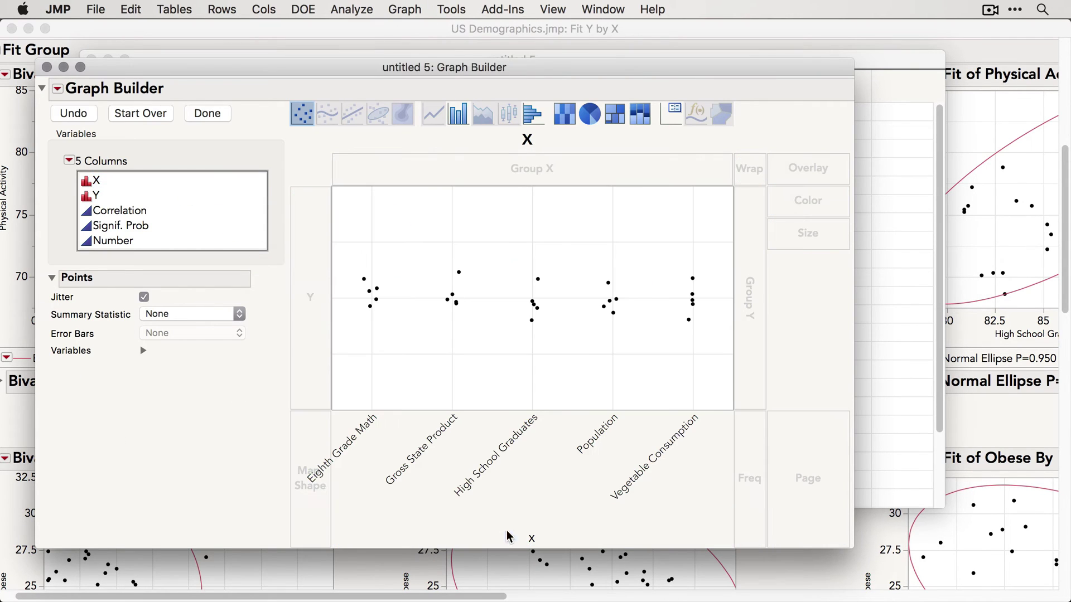
{"action": "left_click_drag", "start_coordinate": [98, 195], "coordinate": [307, 231]}
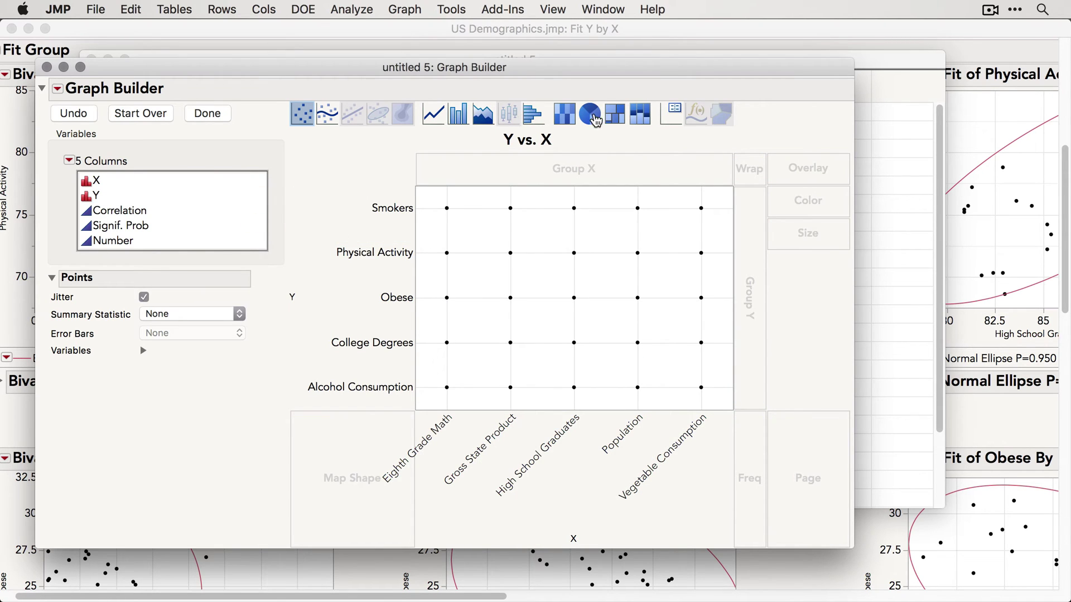
{"action": "left_click", "coordinate": [564, 114]}
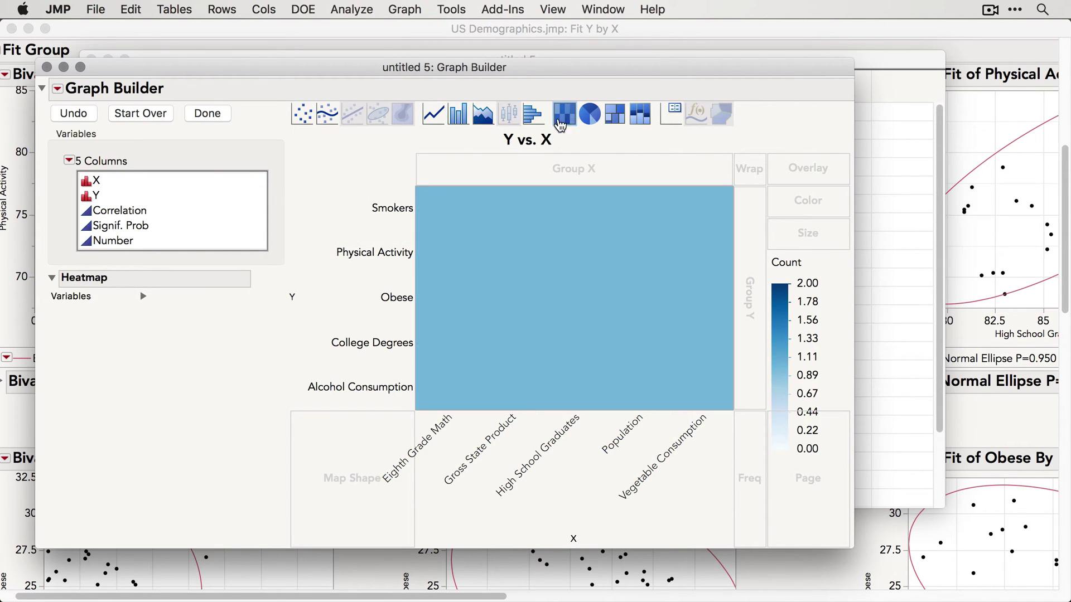
{"action": "left_click_drag", "start_coordinate": [137, 216], "coordinate": [834, 214]}
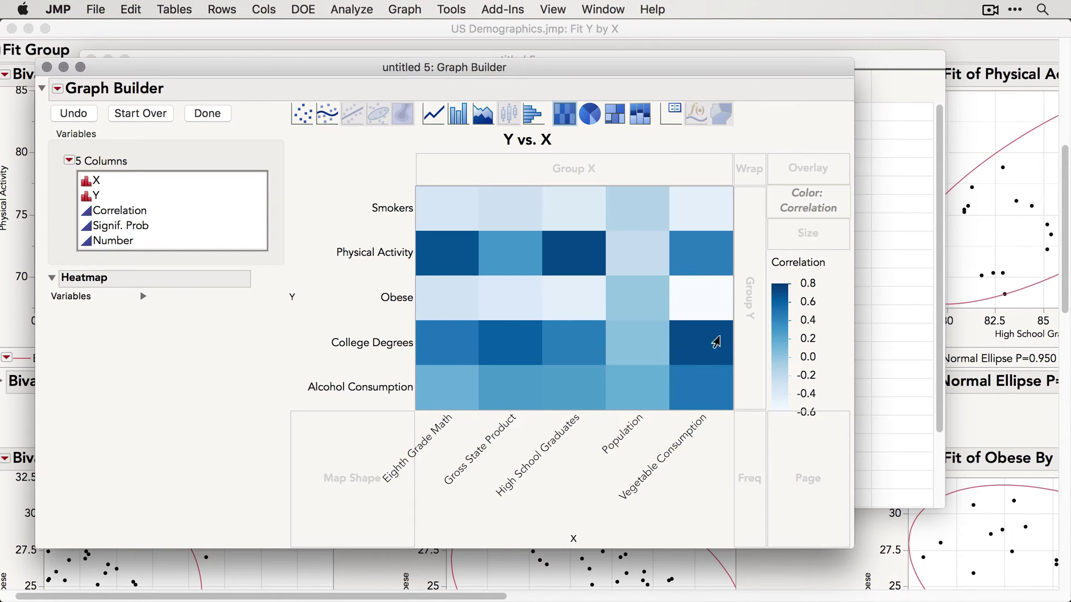
Step: Change the heatmap's gradient to the diverging green-white-red color theme
{"action": "mouse_move", "coordinate": [716, 342]}
{"action": "right_click", "coordinate": [782, 352]}
{"action": "left_click", "coordinate": [820, 389]}
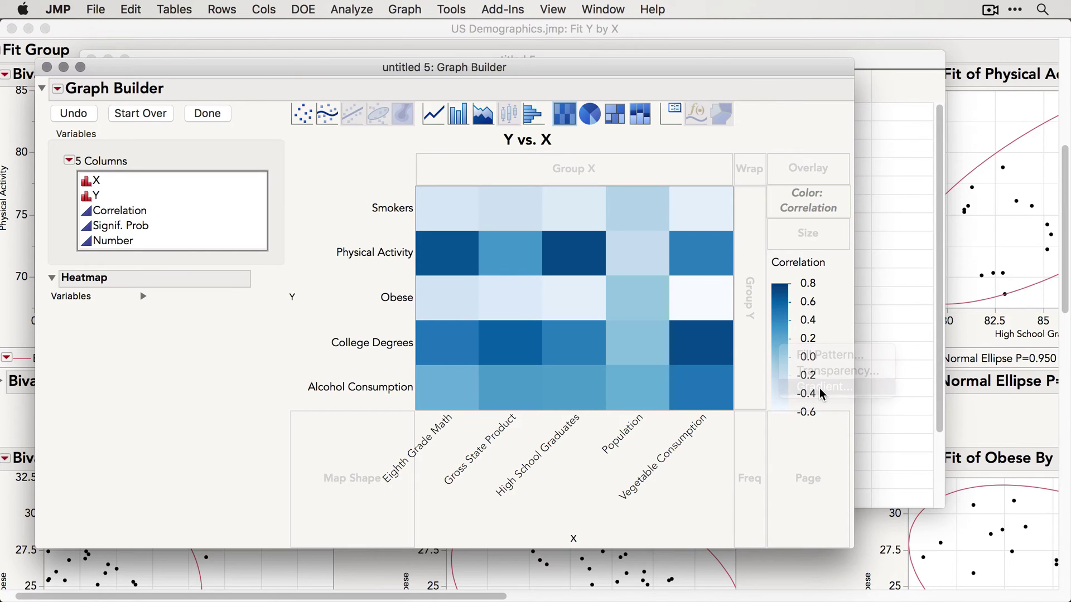
{"action": "left_click_drag", "start_coordinate": [594, 87], "coordinate": [532, 98]}
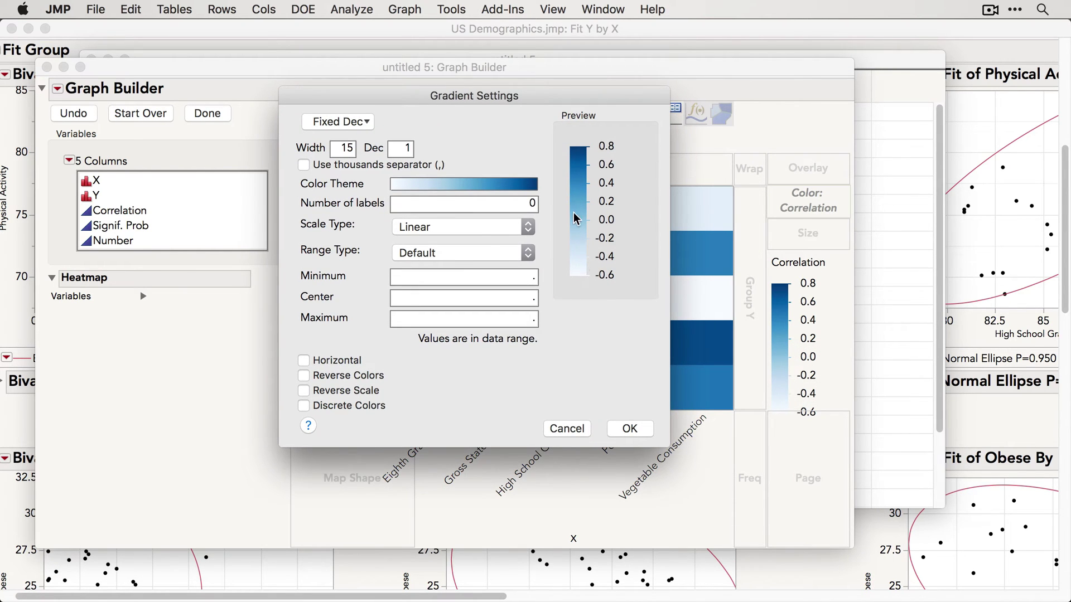
{"action": "left_click", "coordinate": [489, 186]}
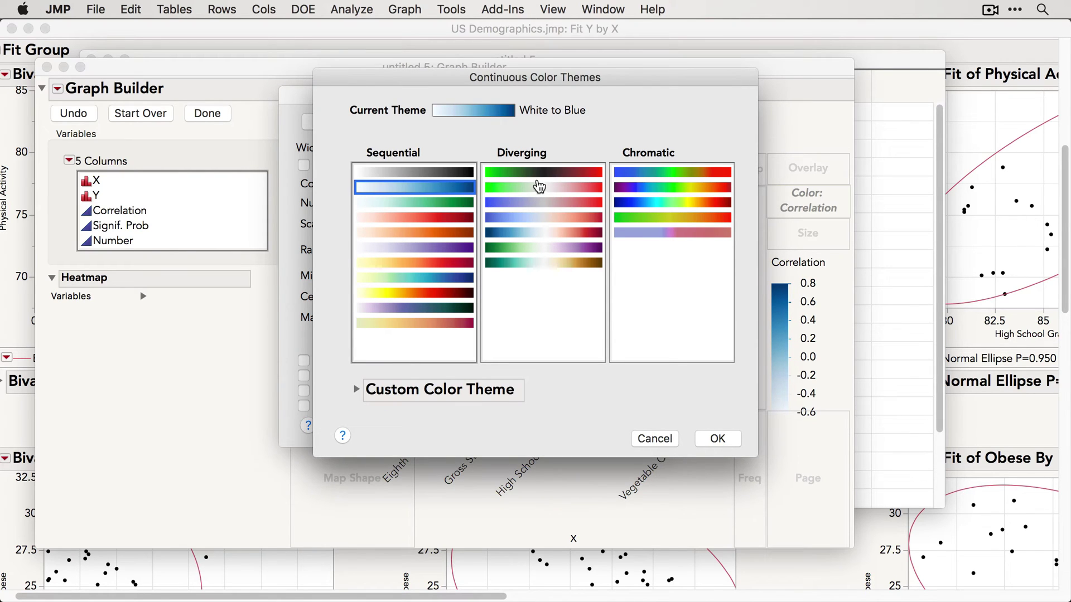
{"action": "left_click", "coordinate": [537, 189]}
{"action": "left_click", "coordinate": [722, 440]}
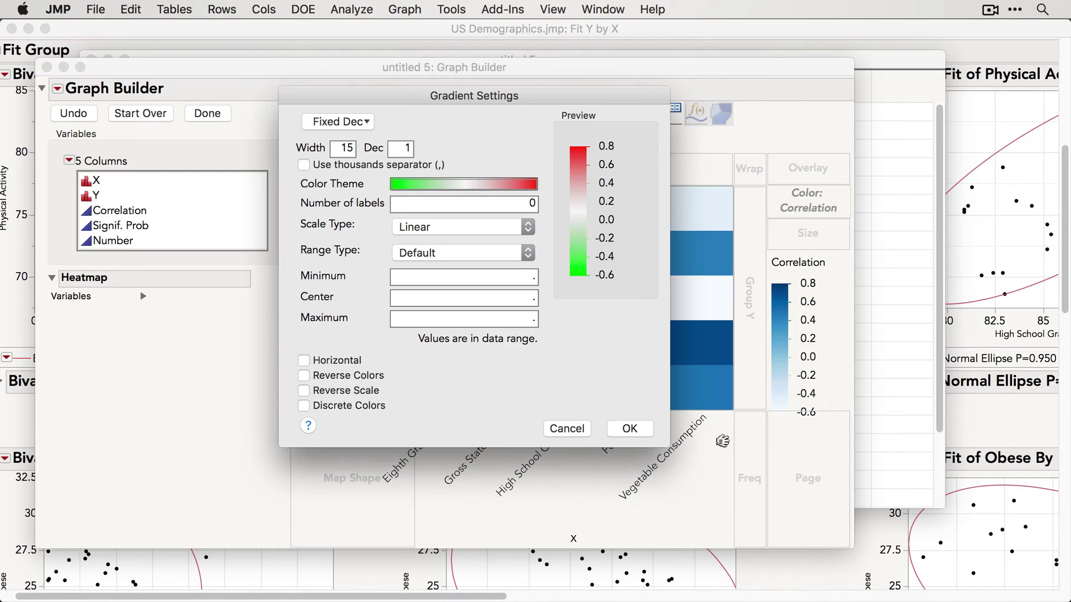
{"action": "left_click", "coordinate": [629, 429]}
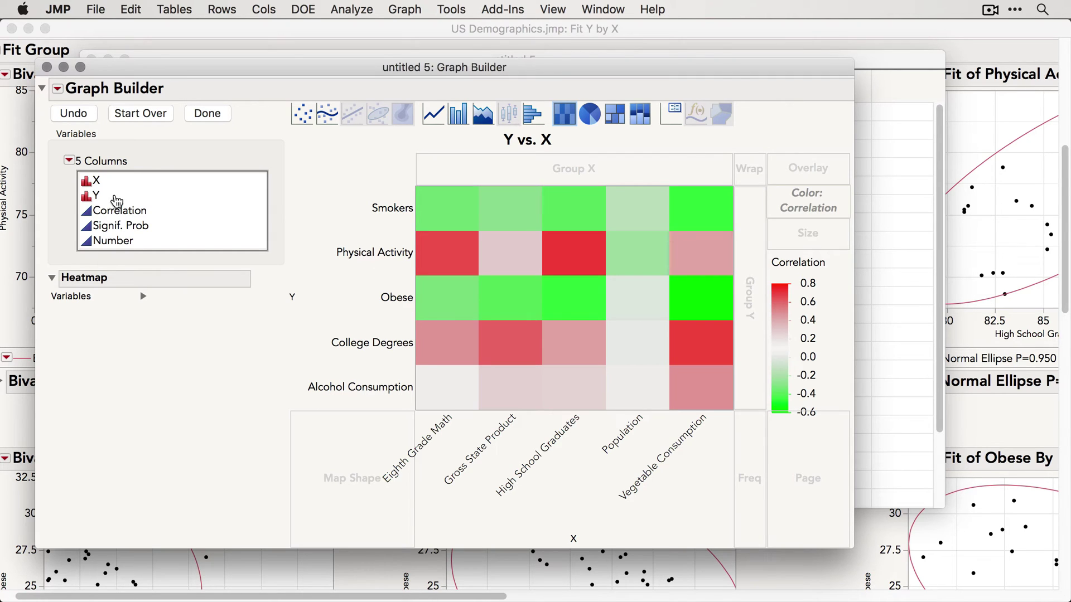
Step: Recolor the heatmap by Signif. Prob instead of Correlation, and close the Graph Builder window
{"action": "left_click_drag", "start_coordinate": [112, 226], "coordinate": [815, 204]}
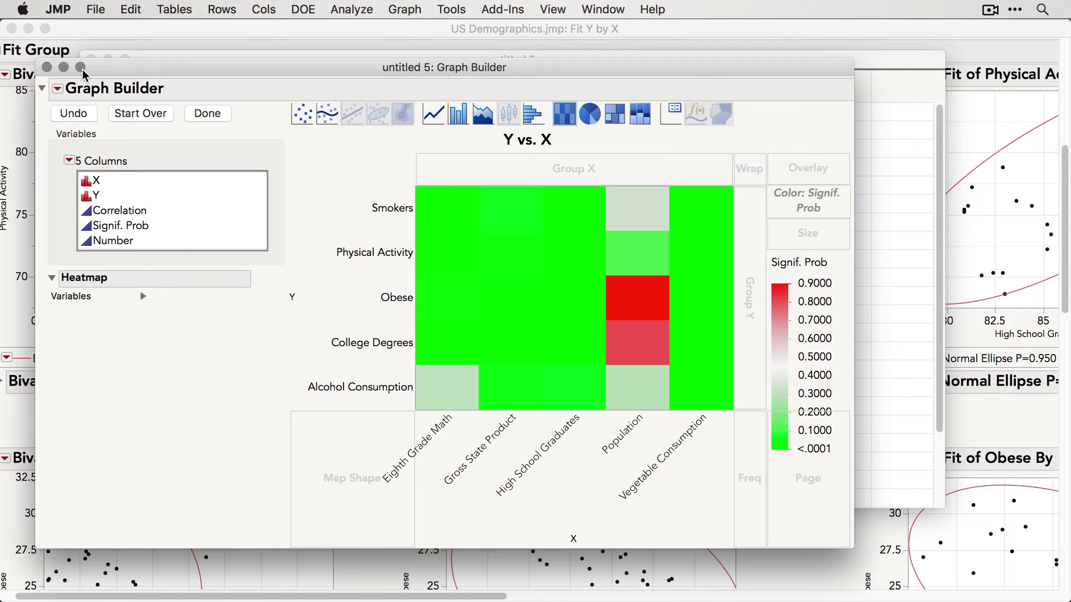
{"action": "left_click", "coordinate": [46, 67]}
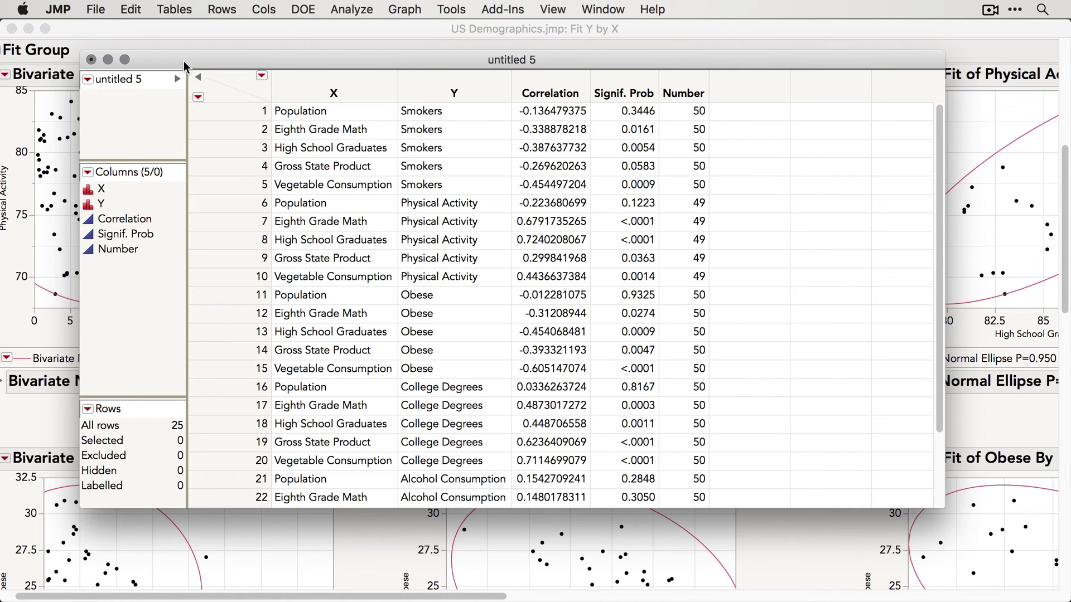
Step: Return to the Fit Group report and make a table of graphs like the Physical Activity By Population plot
{"action": "left_click_drag", "start_coordinate": [185, 63], "coordinate": [231, 92]}
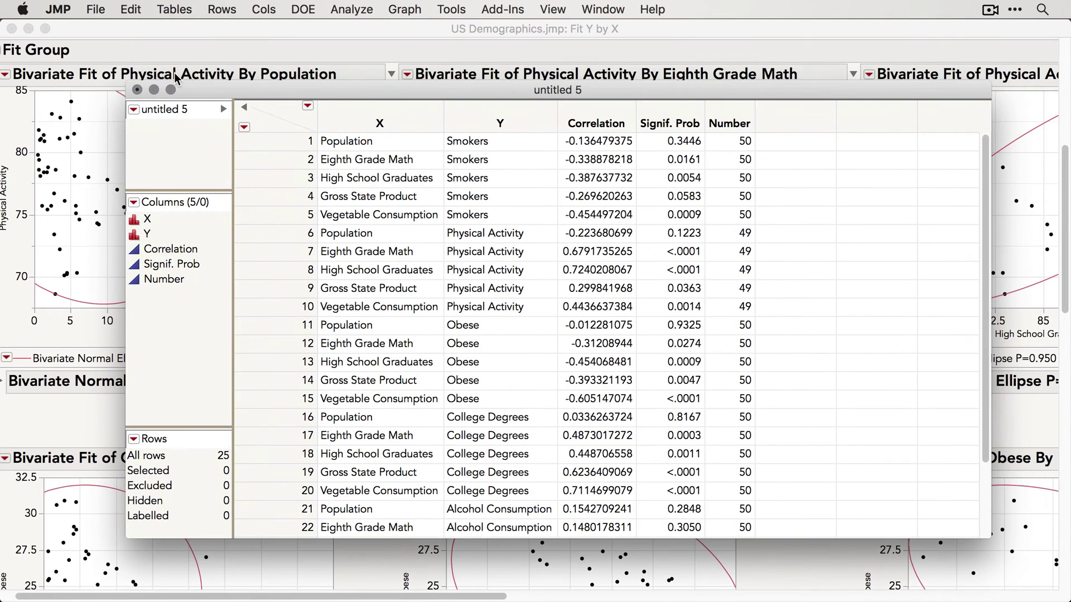
{"action": "left_click_drag", "start_coordinate": [131, 90], "coordinate": [246, 93]}
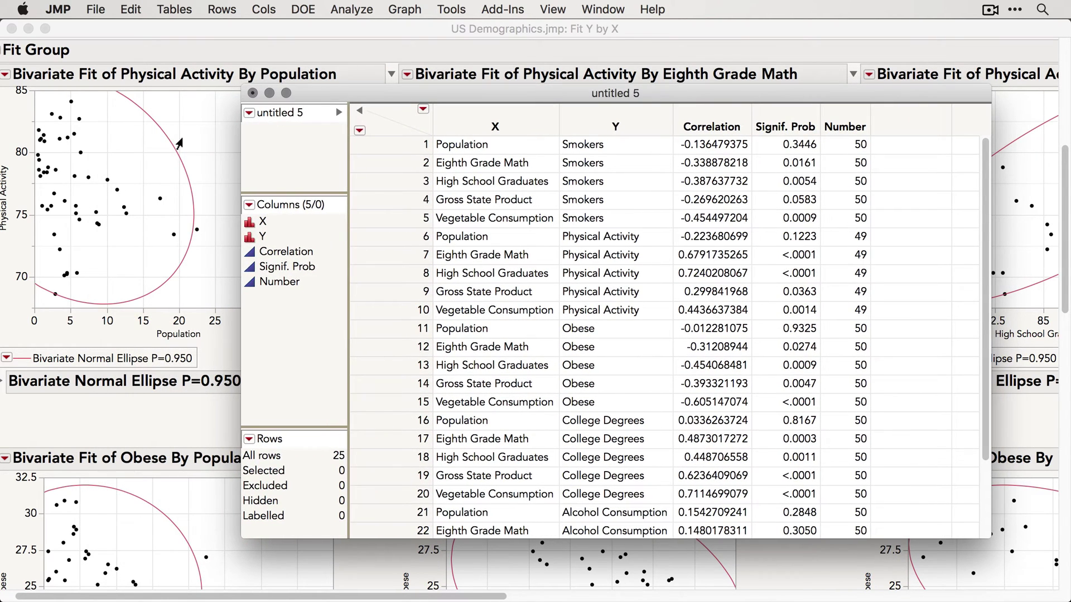
{"action": "left_click", "coordinate": [198, 114]}
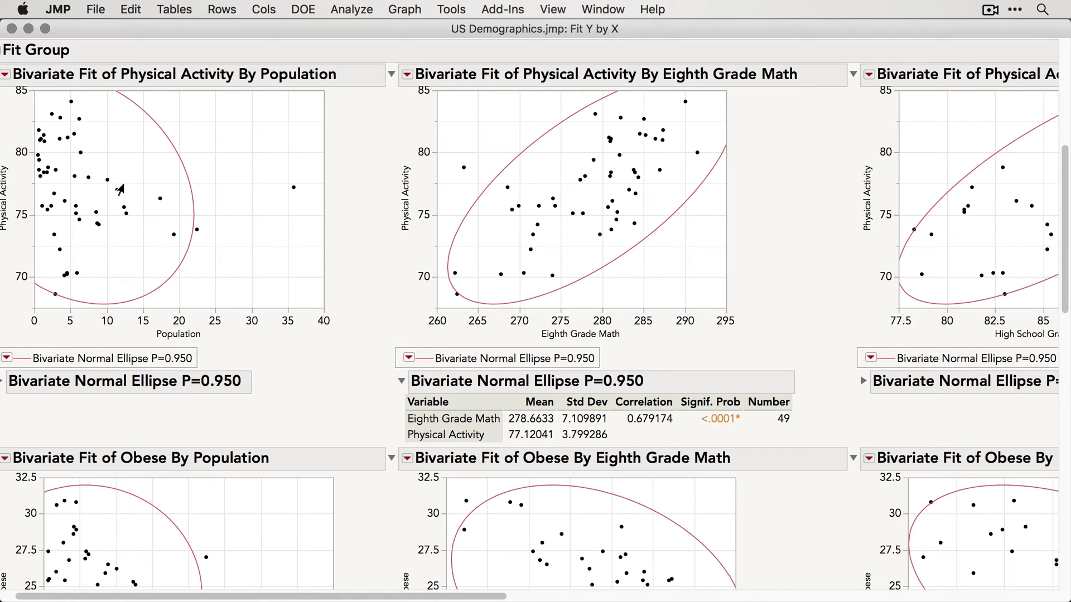
{"action": "right_click", "coordinate": [215, 144]}
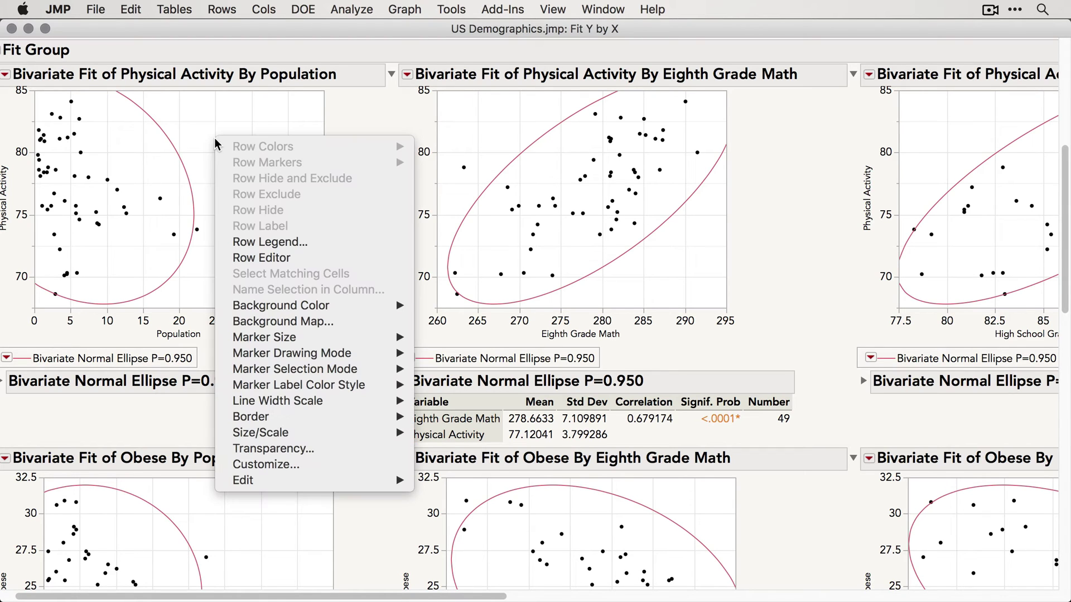
{"action": "mouse_move", "coordinate": [349, 481]}
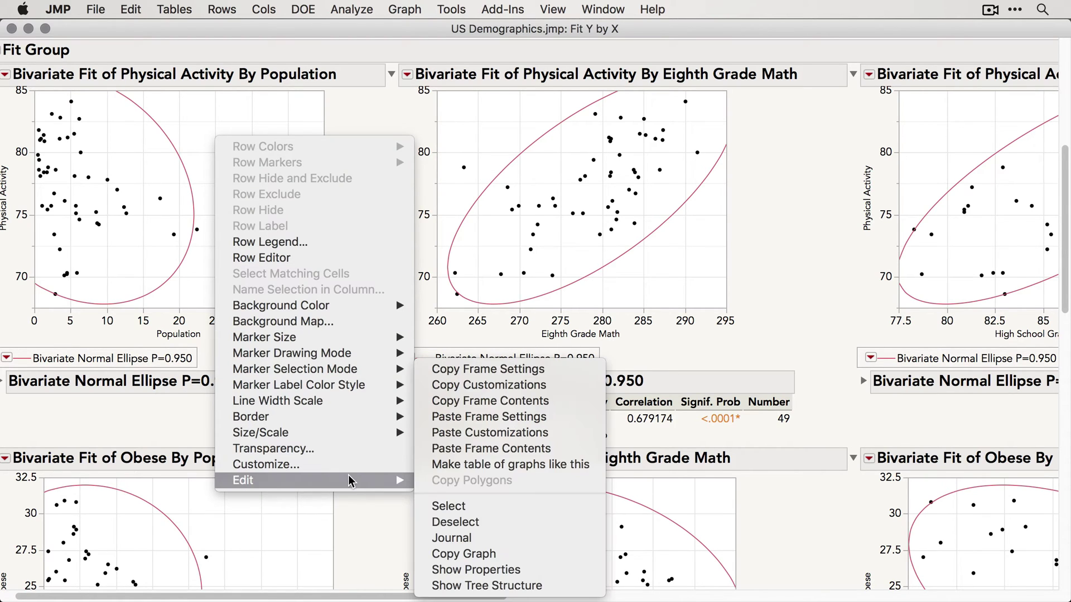
{"action": "left_click", "coordinate": [488, 466]}
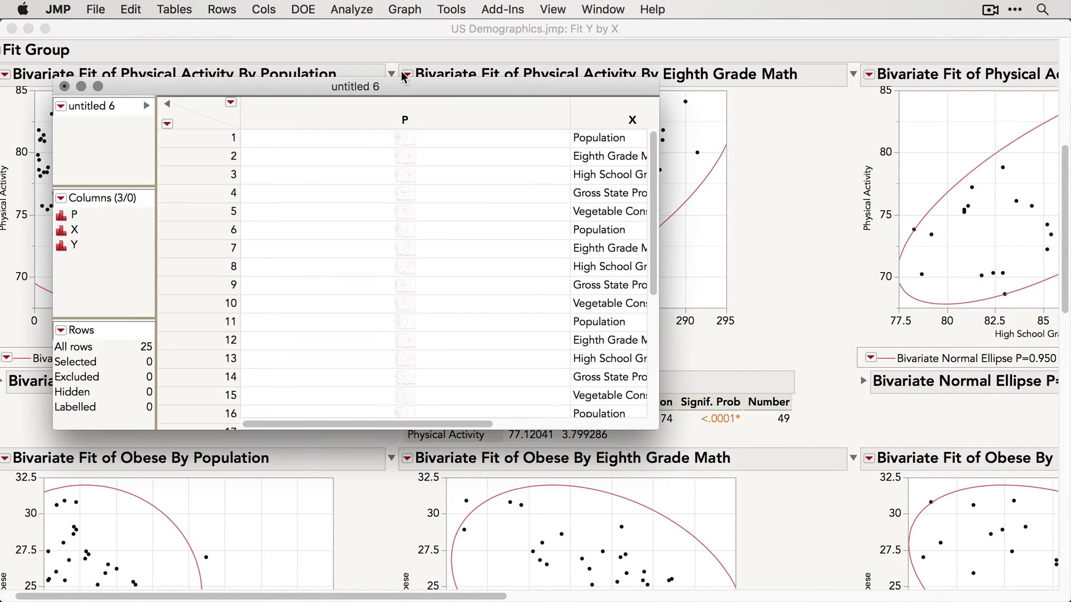
Step: Increase the row height and window size of the graph table untitled 6 so its plots are legible
{"action": "left_click_drag", "start_coordinate": [452, 146], "coordinate": [470, 211]}
{"action": "left_click_drag", "start_coordinate": [448, 87], "coordinate": [419, 83]}
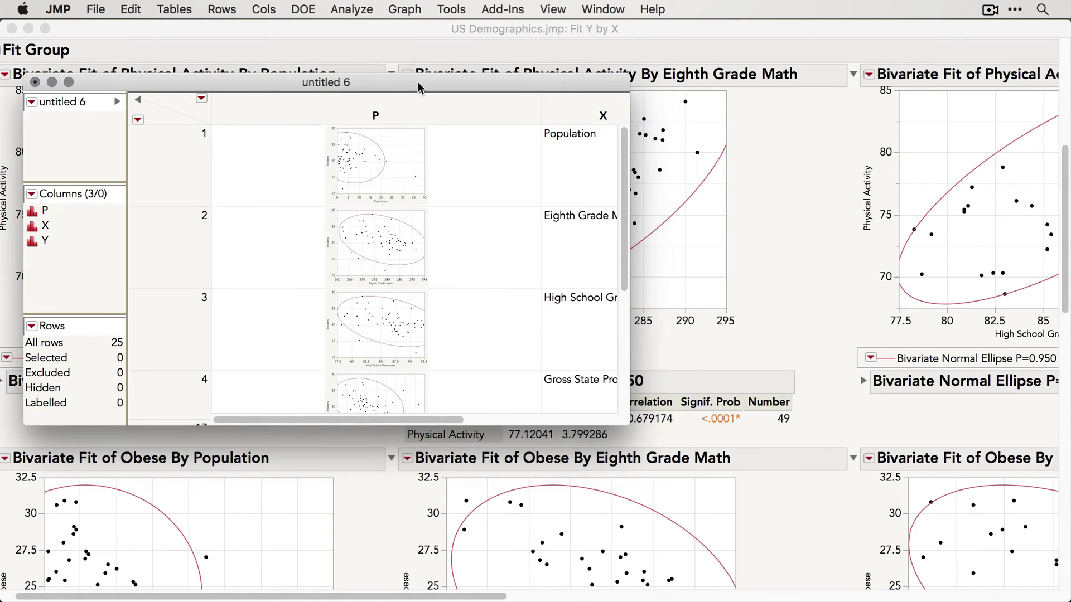
{"action": "left_click_drag", "start_coordinate": [628, 422], "coordinate": [826, 513]}
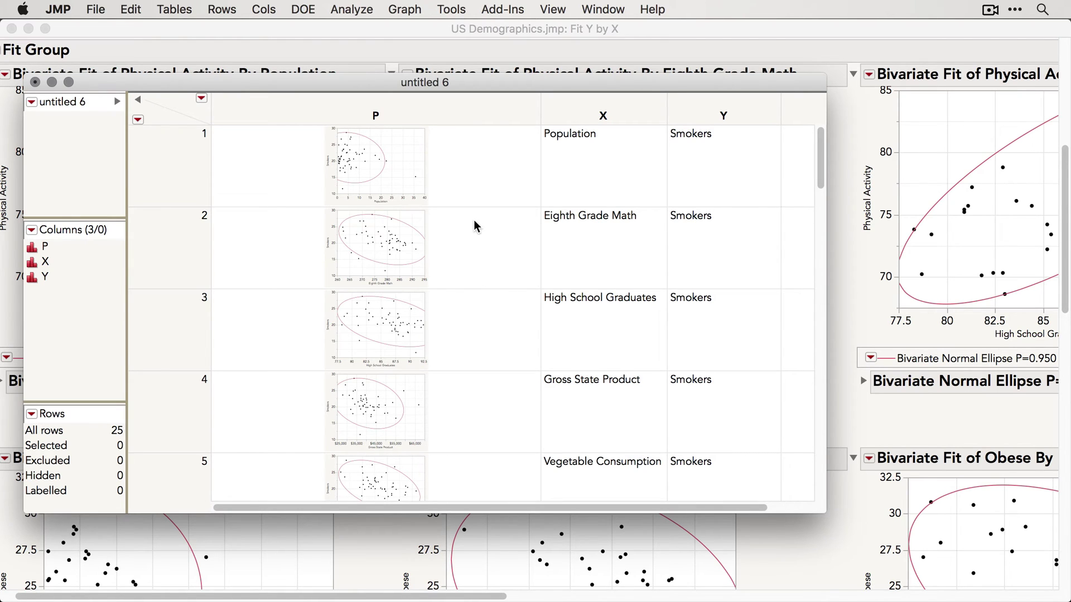
Step: Minimize the Fit Y by X report and arrange the untitled 6 and untitled 5 table windows, with untitled 5 in front
{"action": "left_click", "coordinate": [29, 29]}
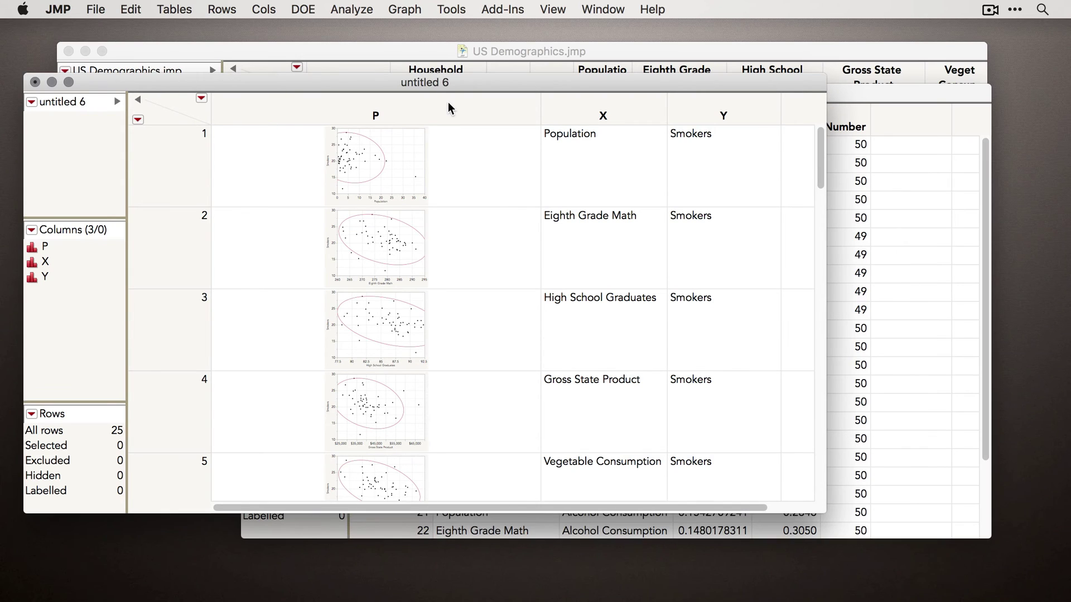
{"action": "left_click_drag", "start_coordinate": [452, 85], "coordinate": [490, 154]}
{"action": "left_click_drag", "start_coordinate": [547, 101], "coordinate": [594, 84]}
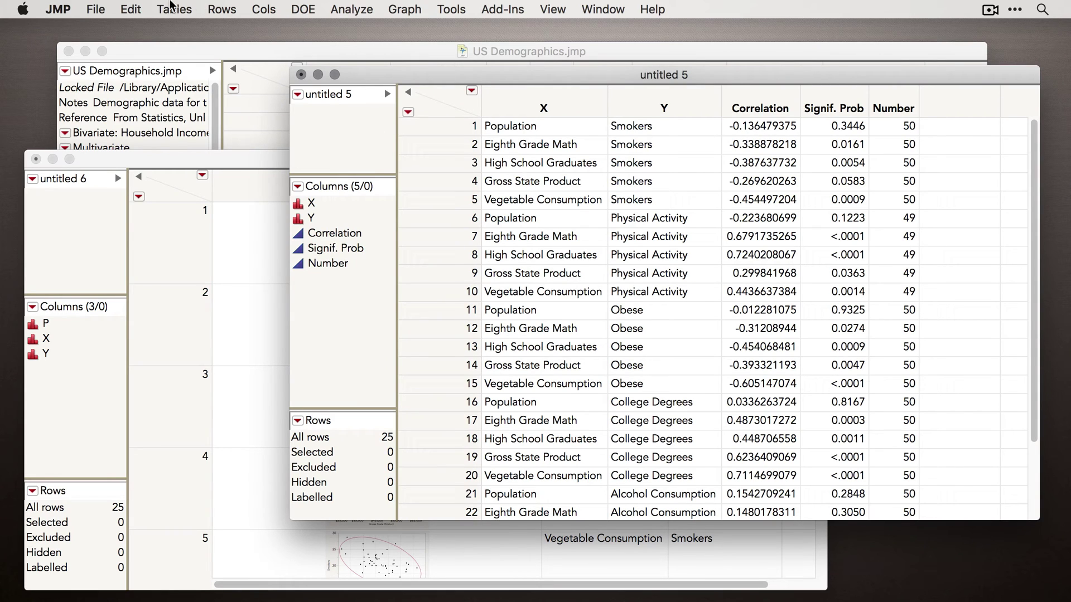
Step: Set up an update of untitled 5 with data from untitled 6, matching column X to X and Y to Y
{"action": "left_click", "coordinate": [174, 12]}
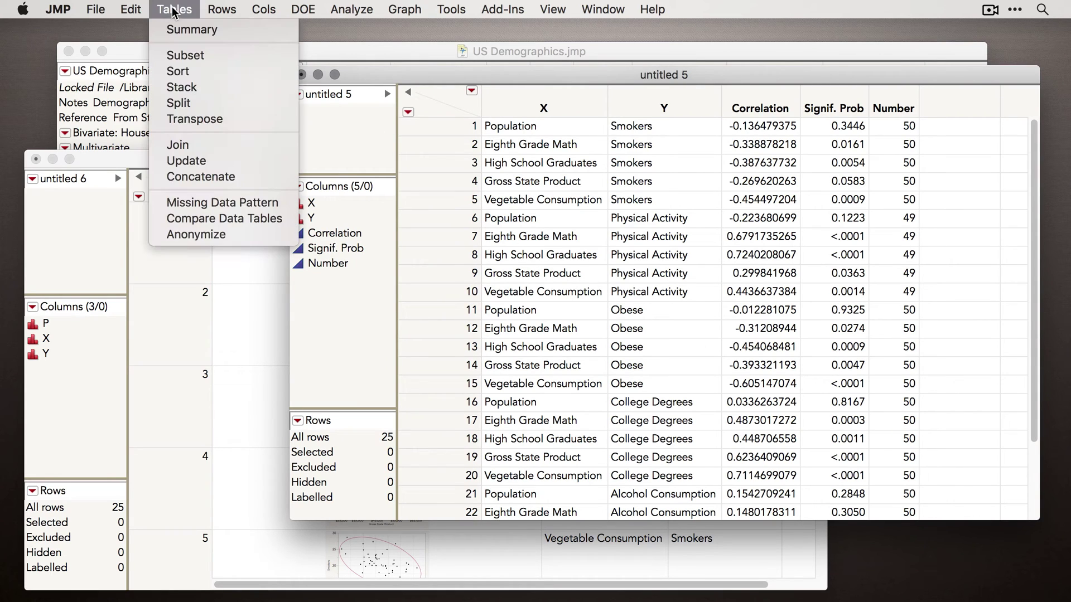
{"action": "left_click", "coordinate": [227, 161]}
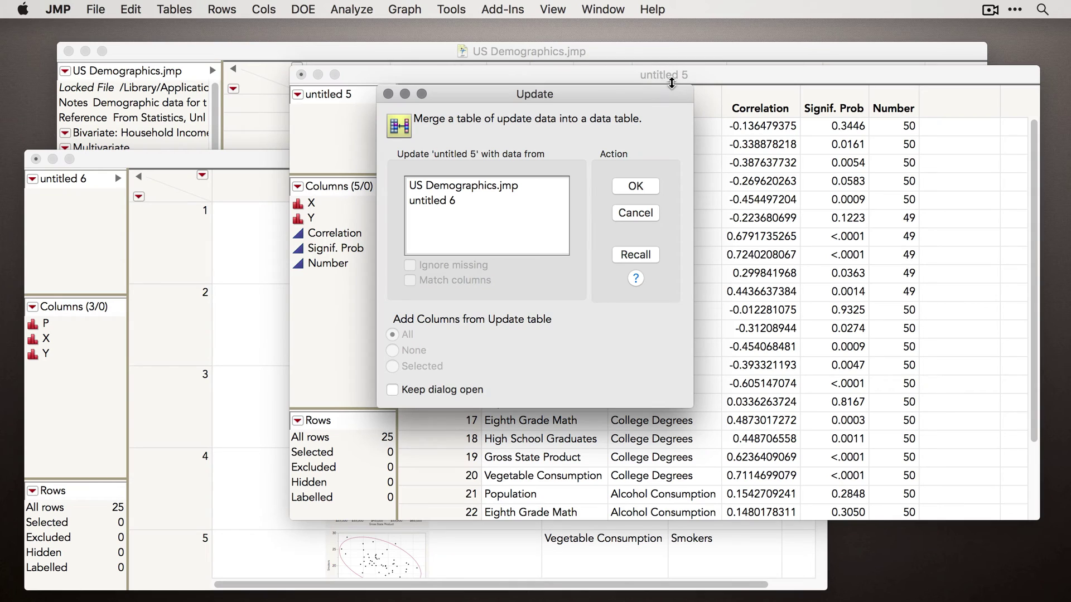
{"action": "left_click", "coordinate": [438, 202]}
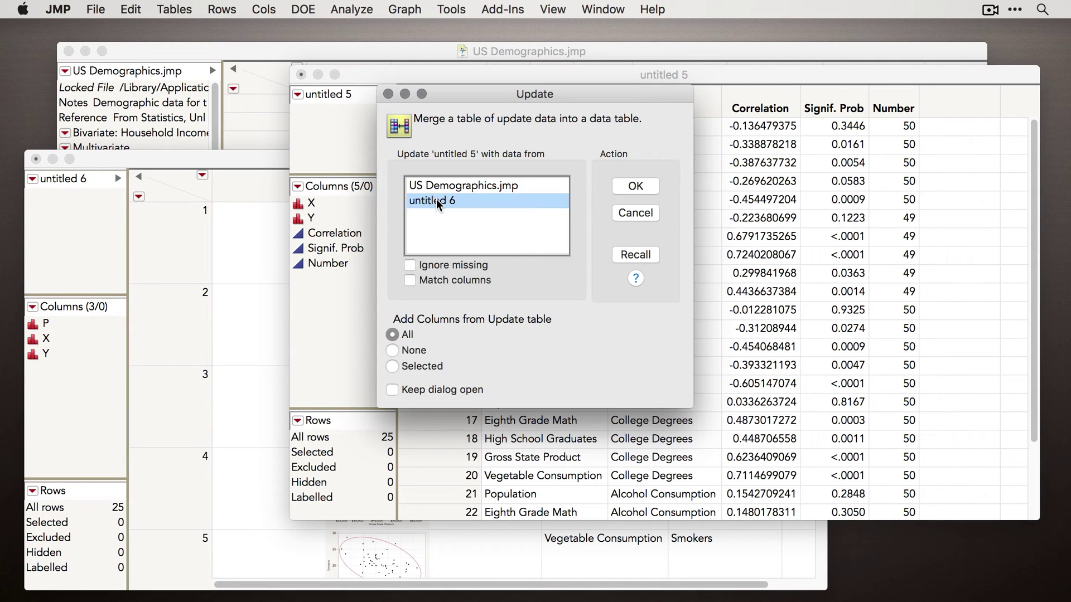
{"action": "left_click", "coordinate": [448, 281]}
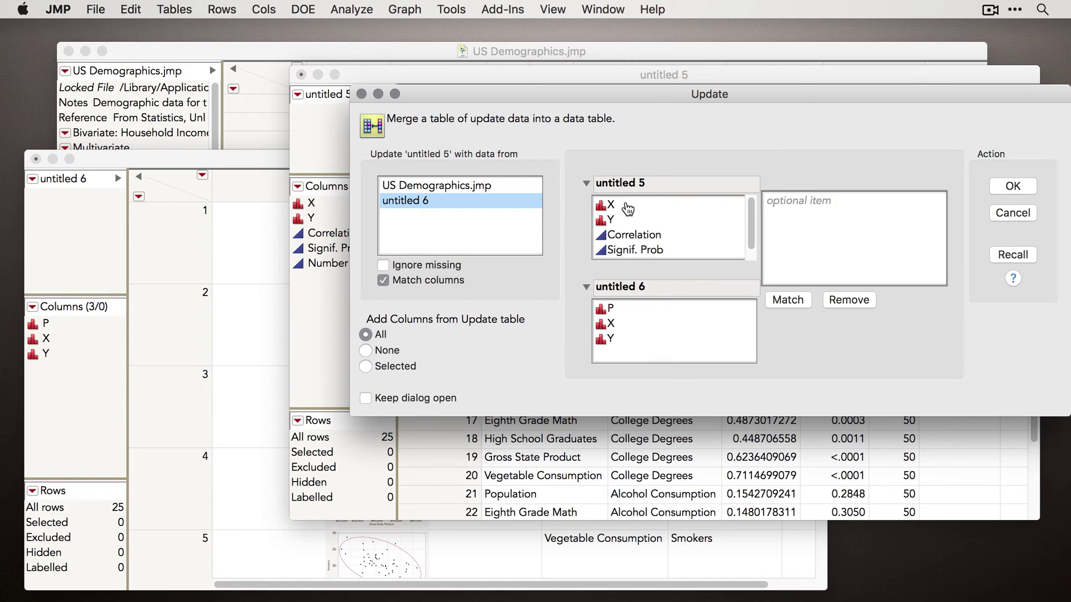
{"action": "left_click", "coordinate": [626, 209]}
{"action": "left_click", "coordinate": [615, 327]}
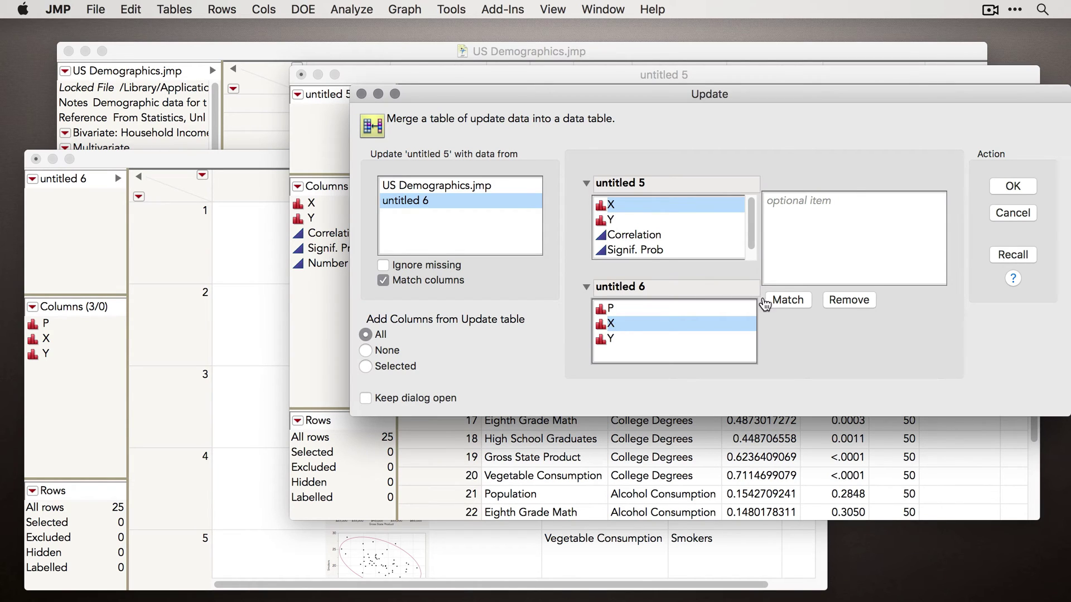
{"action": "left_click", "coordinate": [788, 300]}
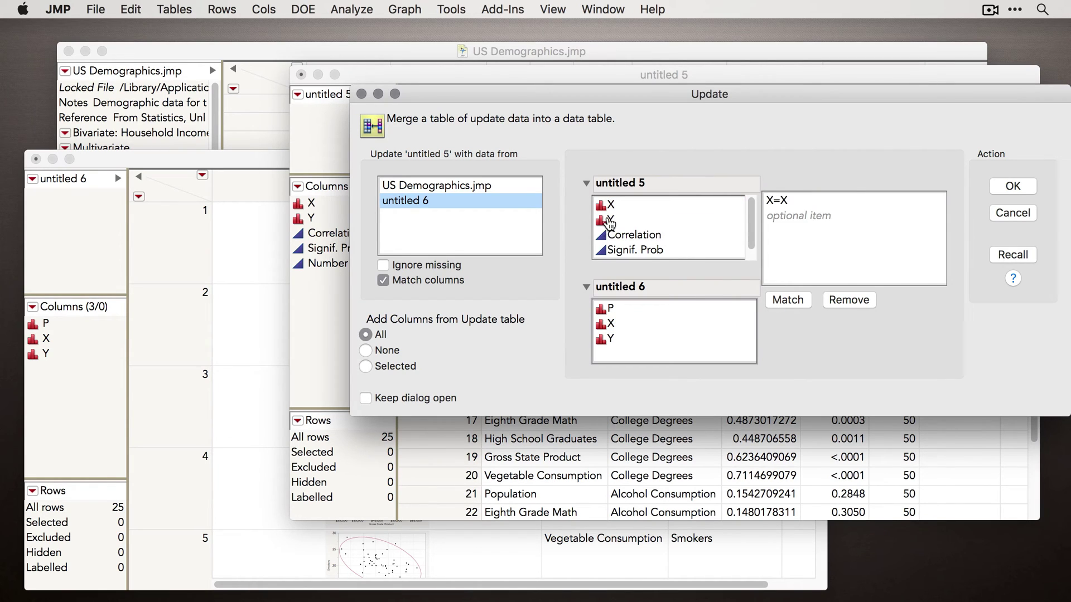
{"action": "left_click", "coordinate": [608, 220]}
{"action": "left_click", "coordinate": [615, 338]}
{"action": "left_click", "coordinate": [792, 307]}
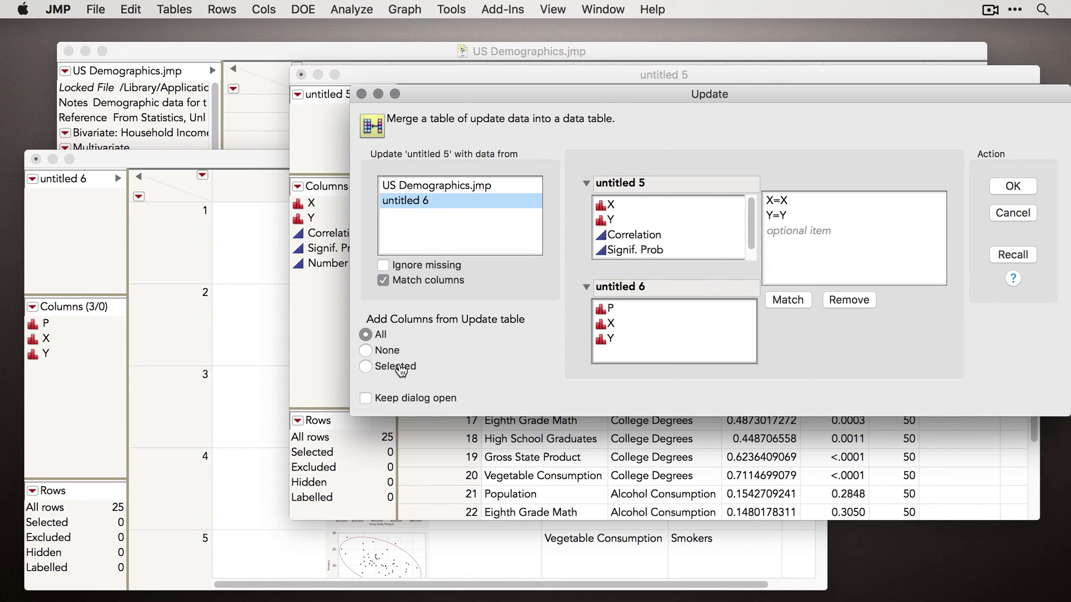
Step: Restrict the columns added from the update table to P and run the update
{"action": "left_click", "coordinate": [397, 368]}
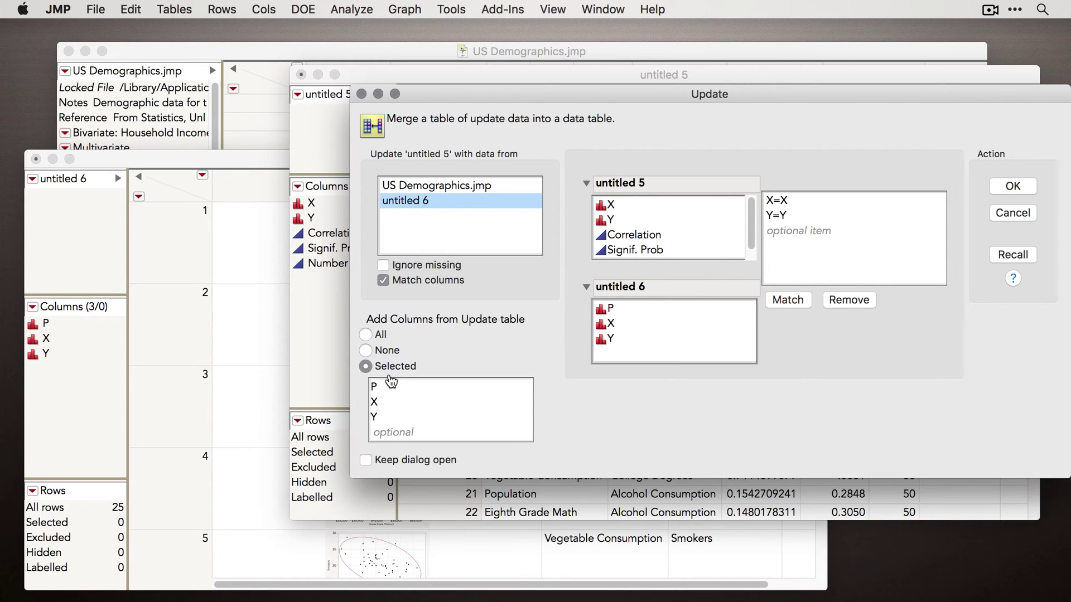
{"action": "left_click", "coordinate": [400, 392]}
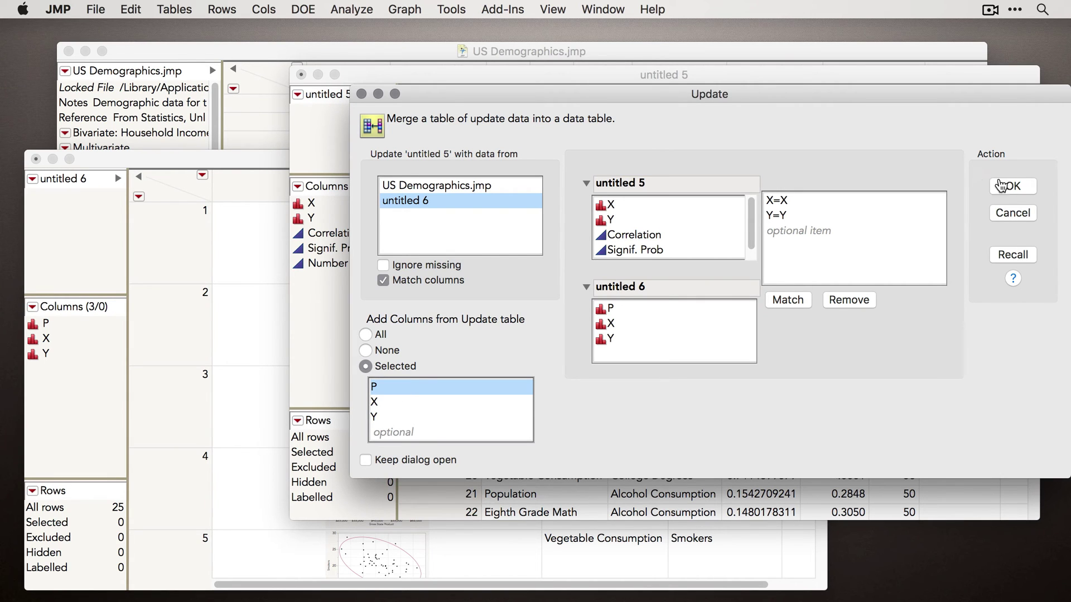
{"action": "left_click", "coordinate": [1013, 186]}
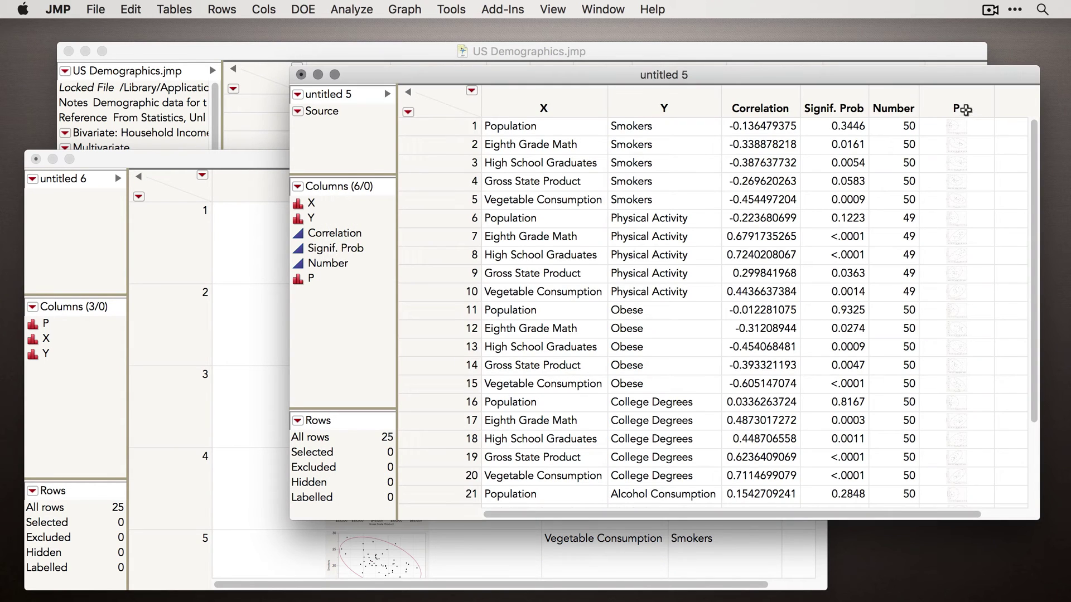
Step: Increase the row height in untitled 5 to show the plots, and set column P as a label column
{"action": "left_click_drag", "start_coordinate": [764, 75], "coordinate": [687, 71]}
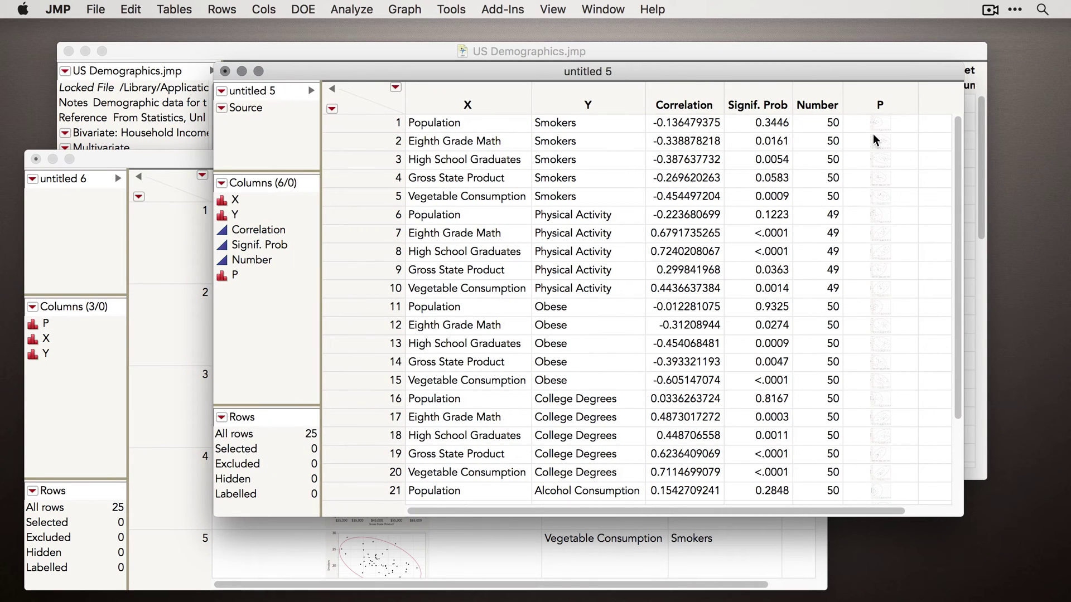
{"action": "left_click_drag", "start_coordinate": [863, 132], "coordinate": [862, 152]}
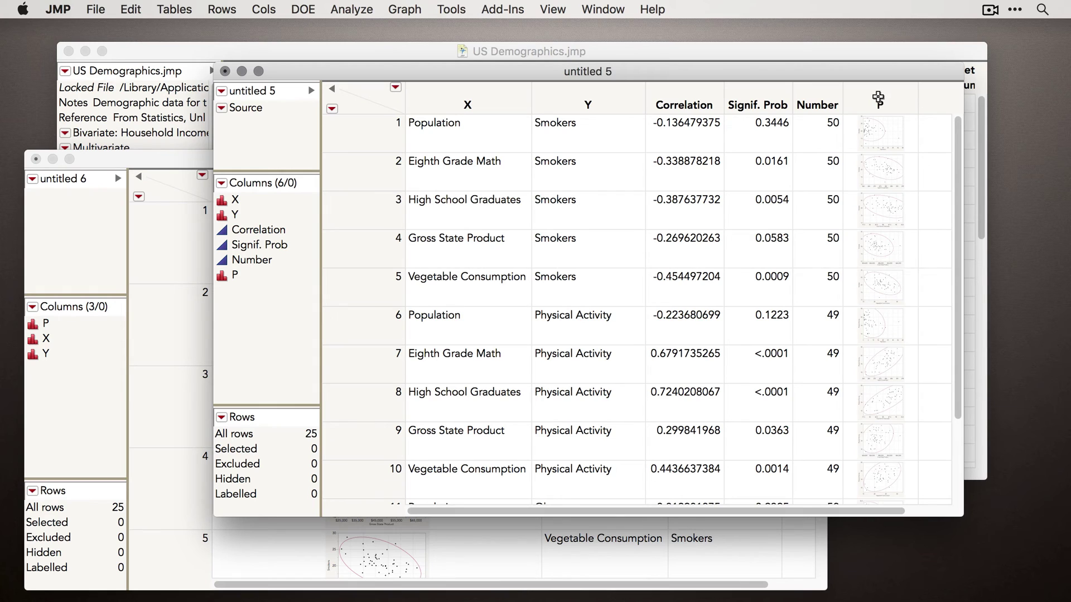
{"action": "left_click", "coordinate": [879, 99]}
{"action": "right_click", "coordinate": [875, 101]}
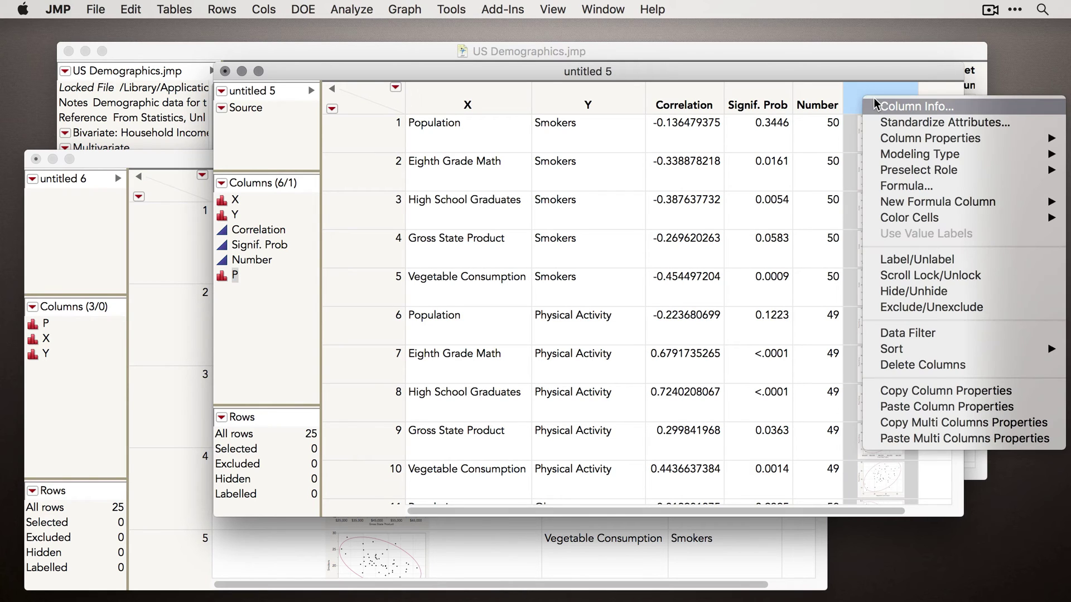
{"action": "left_click", "coordinate": [933, 262]}
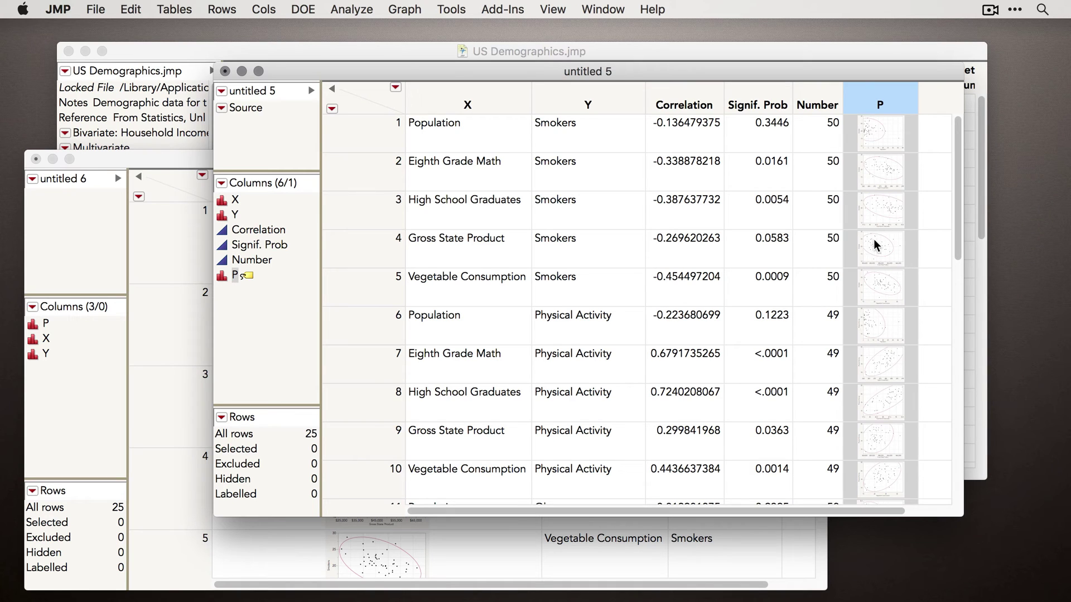
Step: Plot Y against X as points in a new Graph Builder graph of untitled 5 and preview the points' plot labels
{"action": "left_click", "coordinate": [404, 9]}
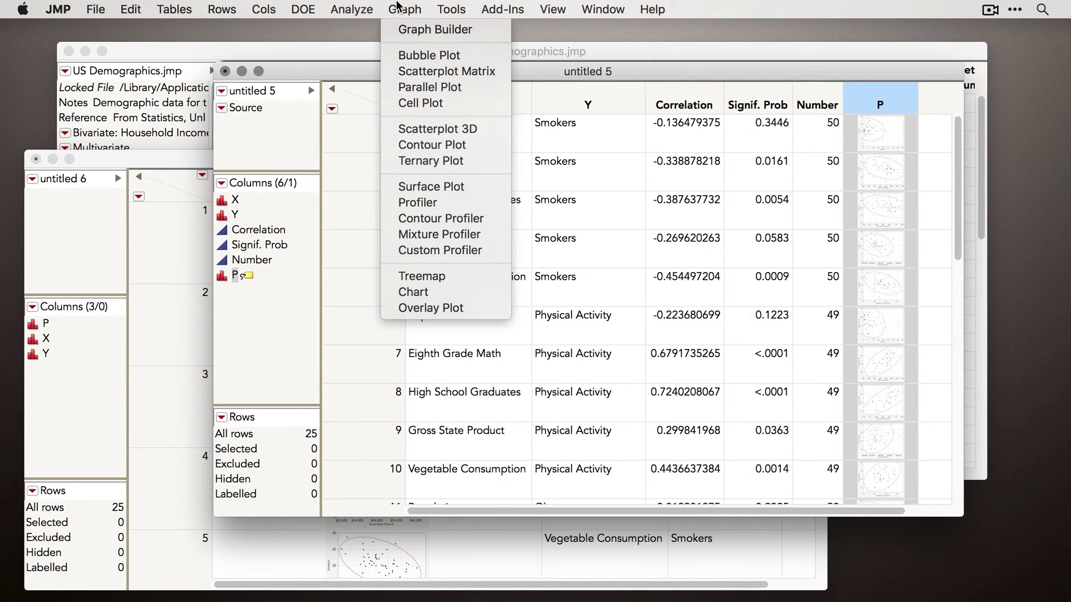
{"action": "left_click", "coordinate": [411, 30]}
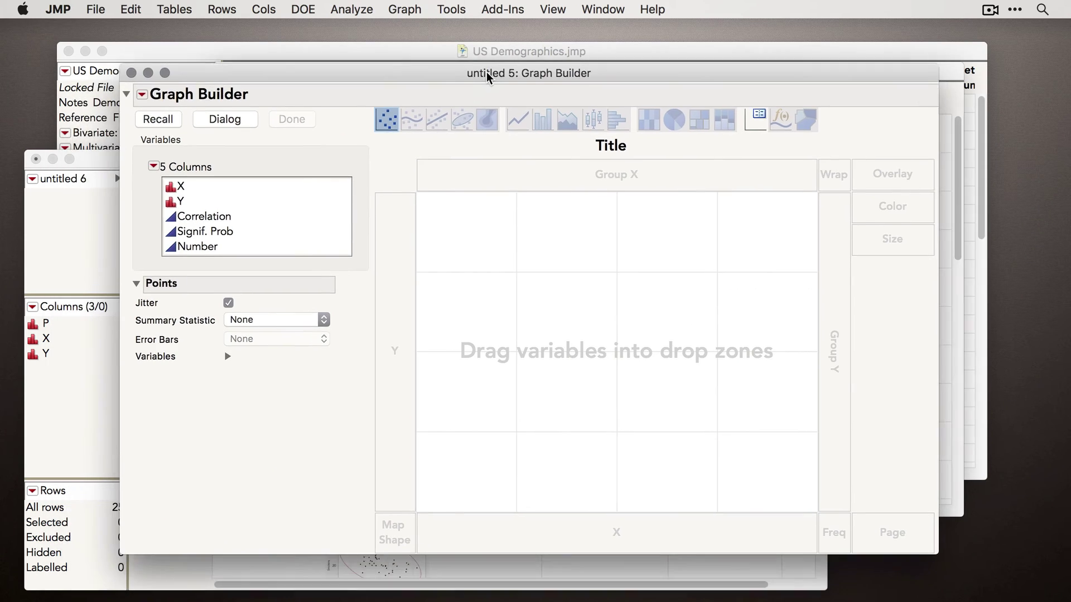
{"action": "left_click_drag", "start_coordinate": [195, 186], "coordinate": [391, 256]}
{"action": "mouse_move", "coordinate": [595, 219]}
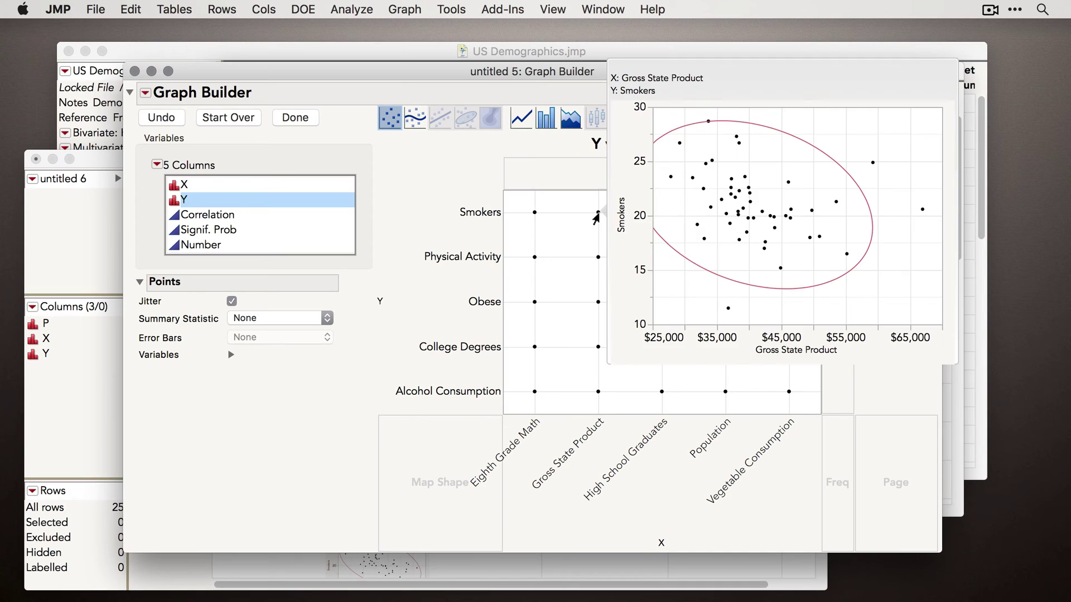
{"action": "mouse_move", "coordinate": [531, 216]}
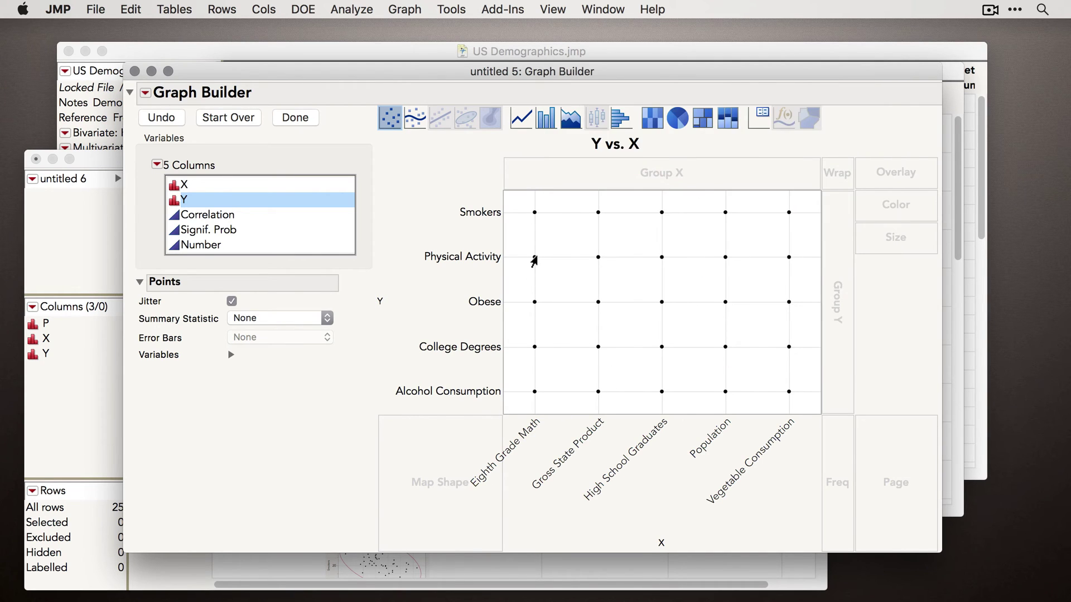
{"action": "mouse_move", "coordinate": [533, 261]}
Step: Turn the graph into a heatmap colored by Correlation and overlay points on its cells
{"action": "left_click", "coordinate": [653, 119]}
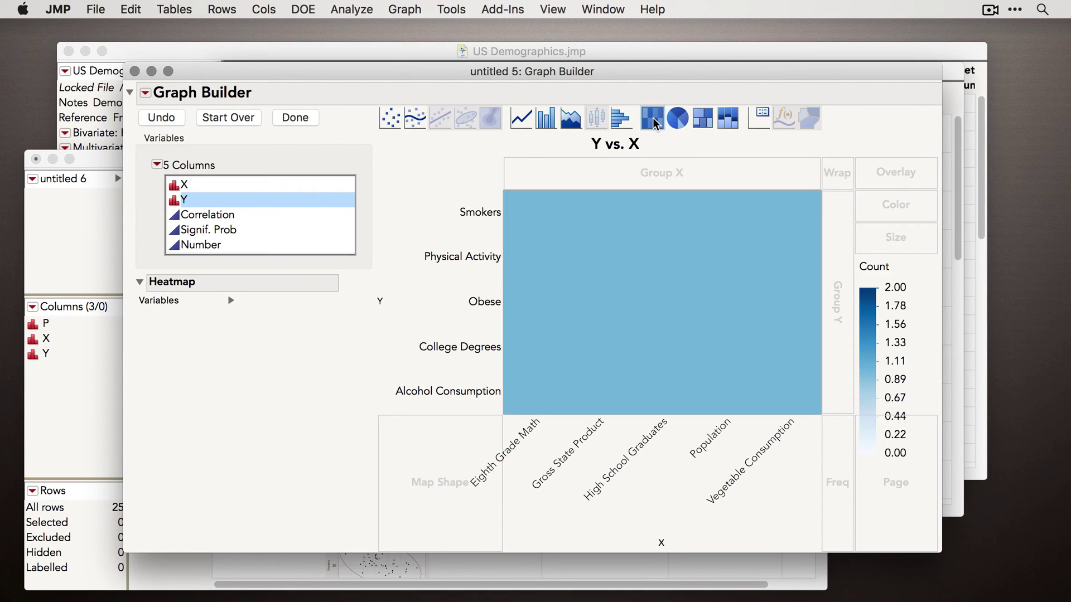
{"action": "left_click_drag", "start_coordinate": [239, 221], "coordinate": [902, 208]}
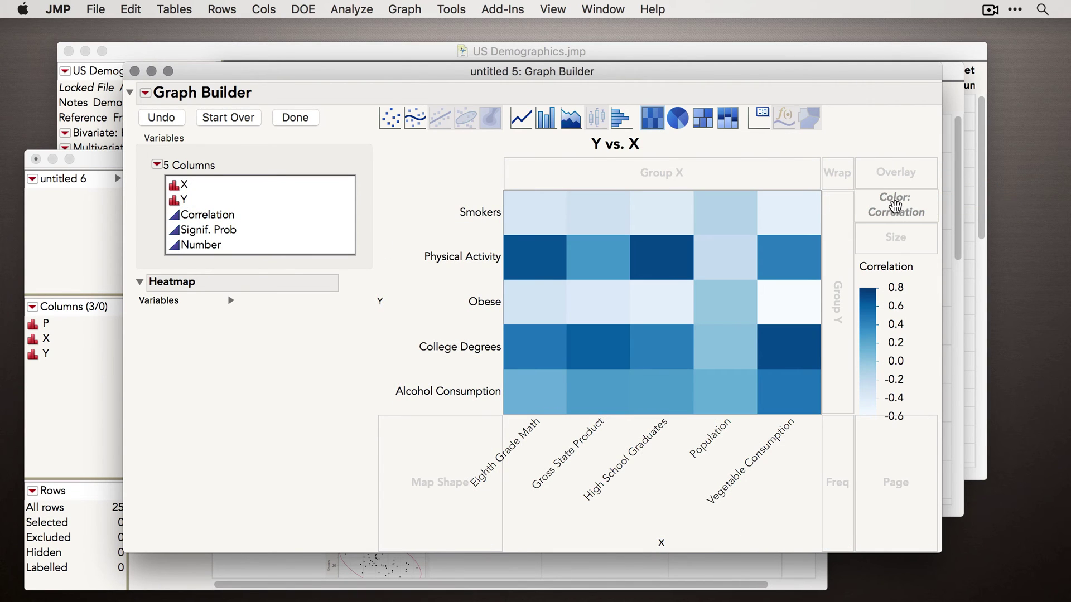
{"action": "left_click_drag", "start_coordinate": [392, 122], "coordinate": [658, 308]}
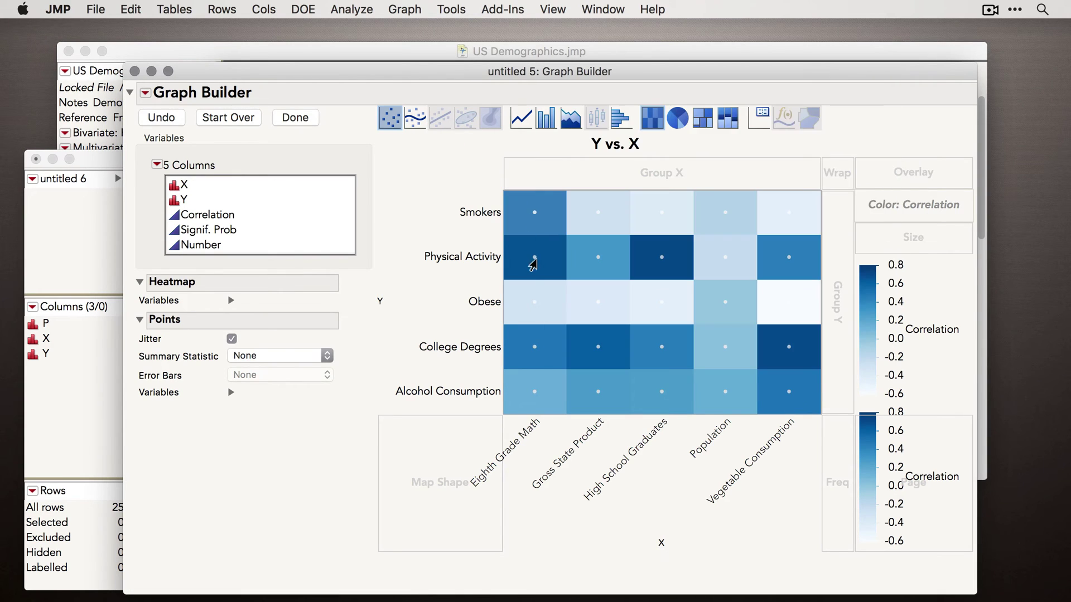
{"action": "mouse_move", "coordinate": [531, 268]}
Step: Set the Correlation legend's color theme to the diverging Green to Black to Red
{"action": "left_click_drag", "start_coordinate": [471, 74], "coordinate": [413, 63]}
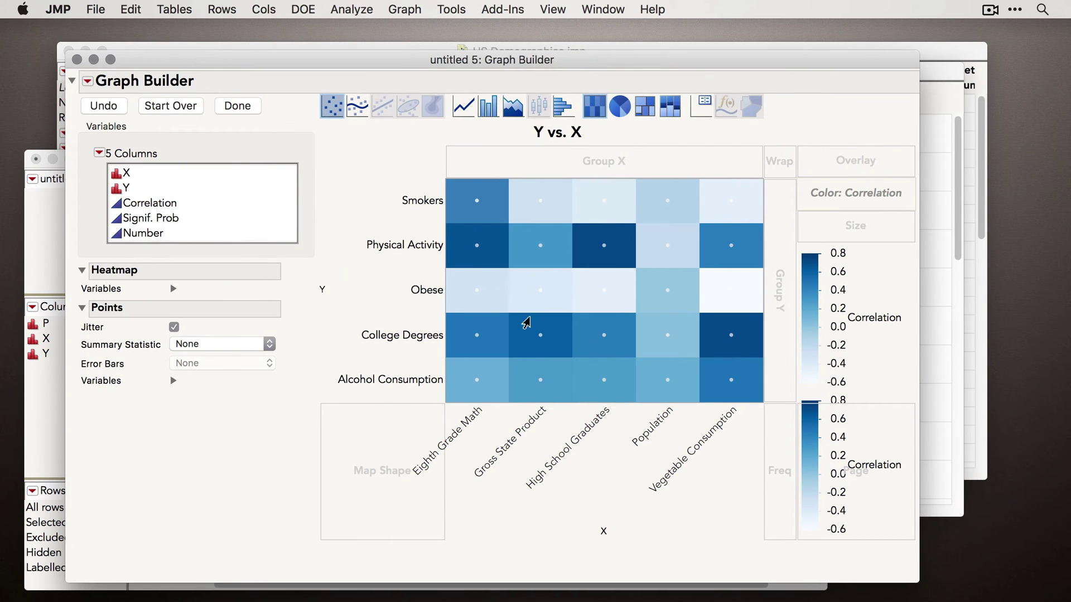
{"action": "double_click", "coordinate": [812, 326]}
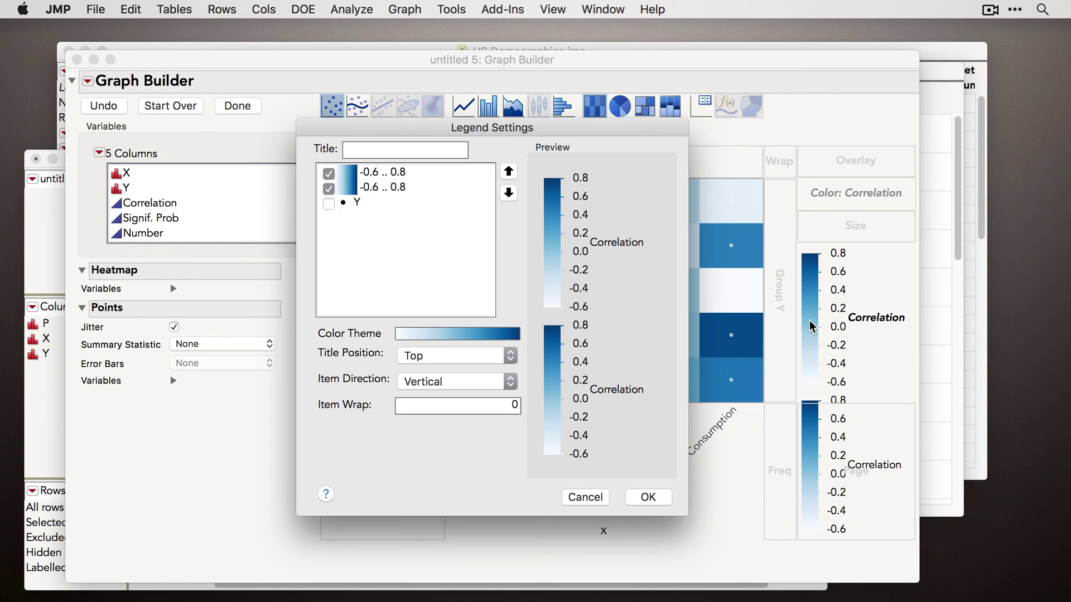
{"action": "left_click", "coordinate": [436, 336]}
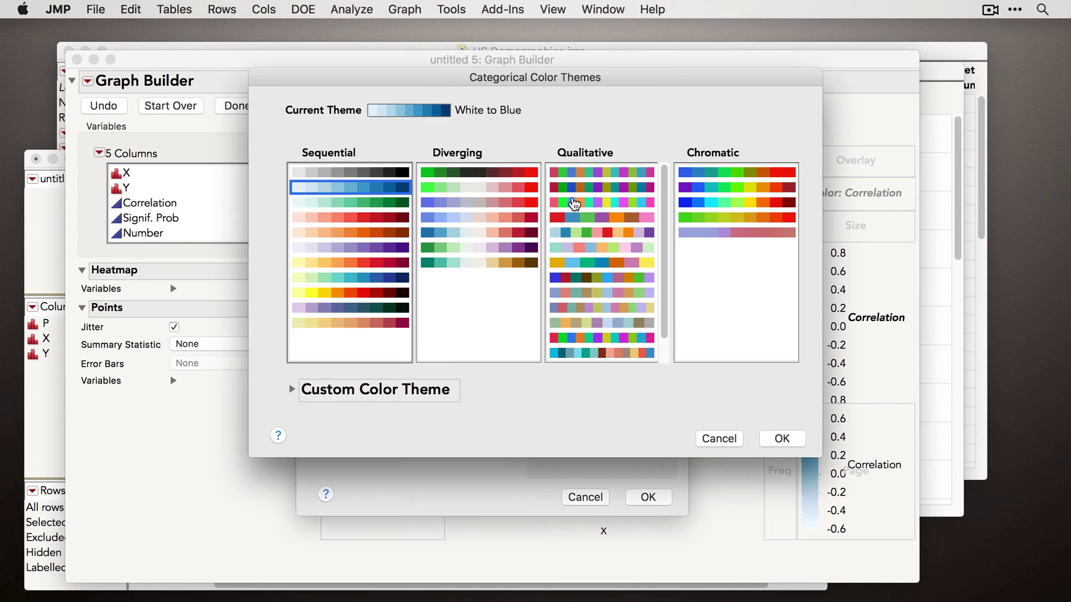
{"action": "left_click", "coordinate": [484, 172]}
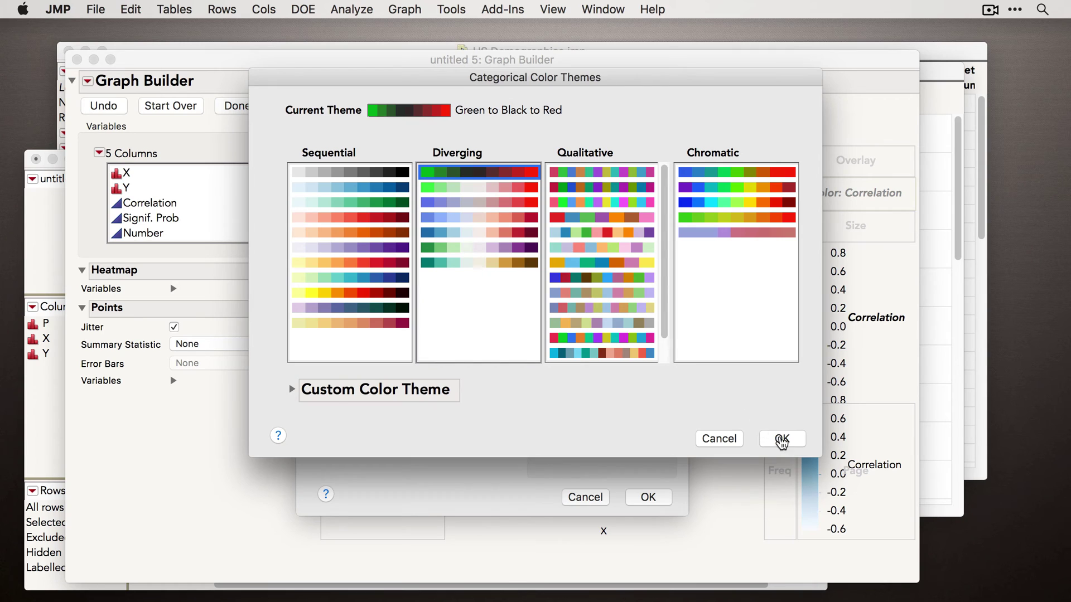
{"action": "left_click", "coordinate": [782, 439]}
{"action": "left_click", "coordinate": [648, 497]}
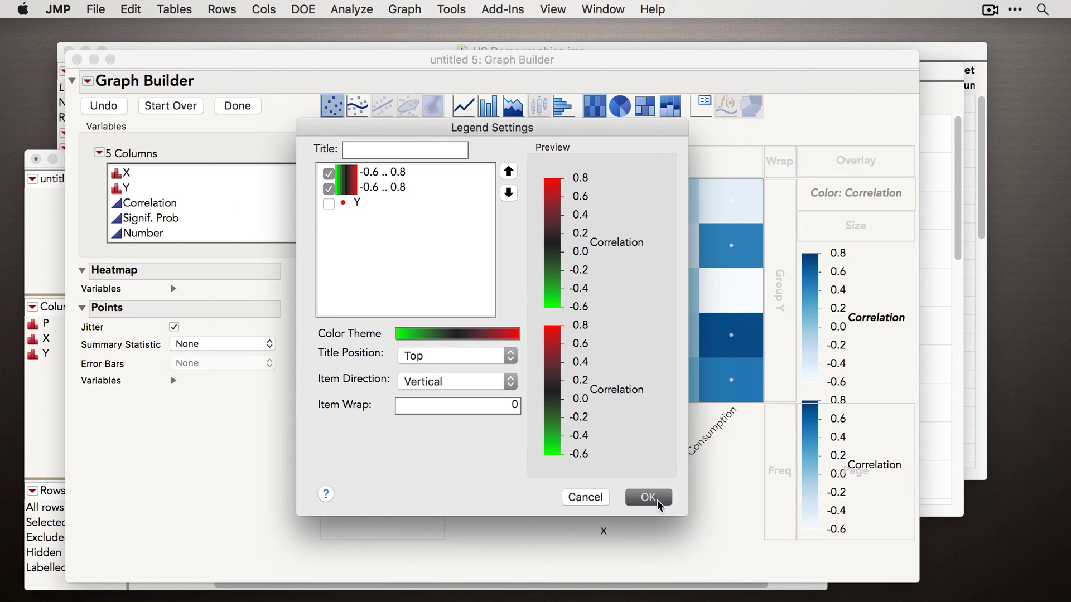
{"action": "double_click", "coordinate": [813, 471]}
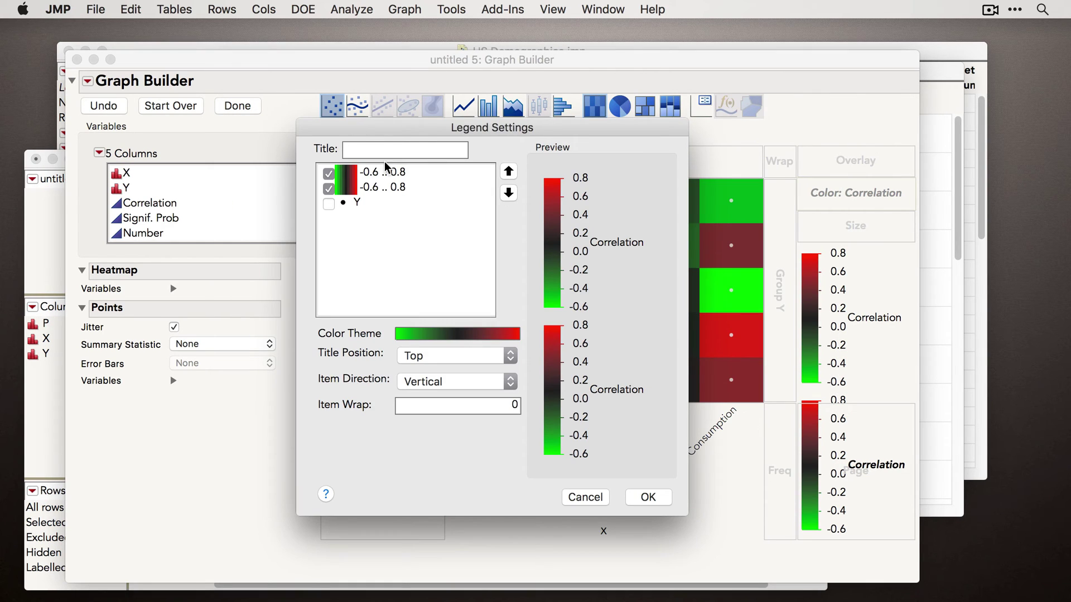
{"action": "left_click", "coordinate": [661, 503]}
Step: Finish the graph, resize its window, and bring up the embedded scatterplots of several heatmap points
{"action": "left_click", "coordinate": [230, 105]}
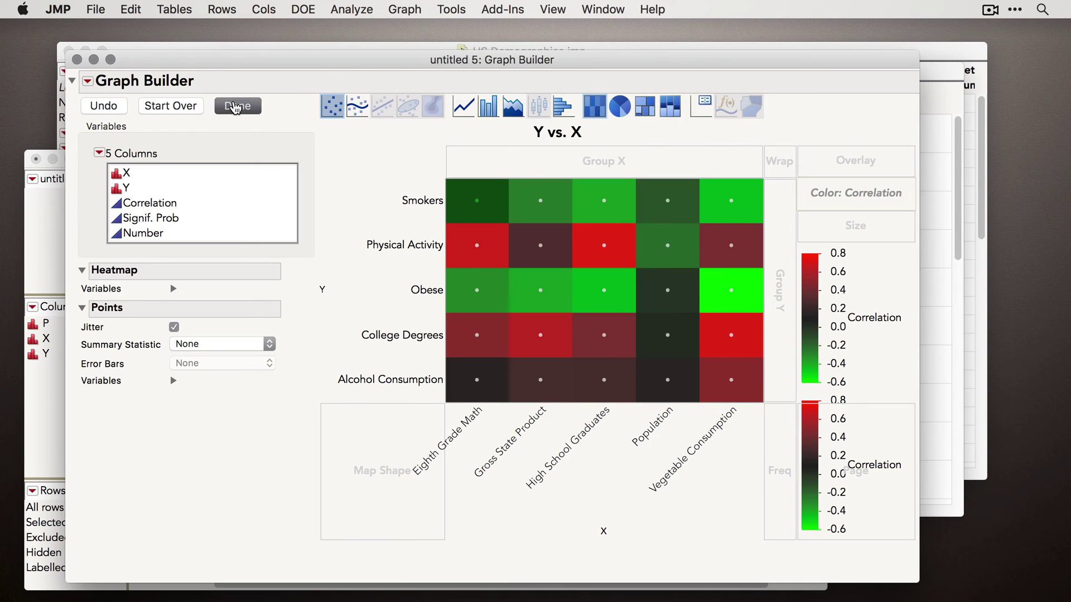
{"action": "left_click_drag", "start_coordinate": [642, 479], "coordinate": [895, 518]}
{"action": "mouse_move", "coordinate": [483, 254]}
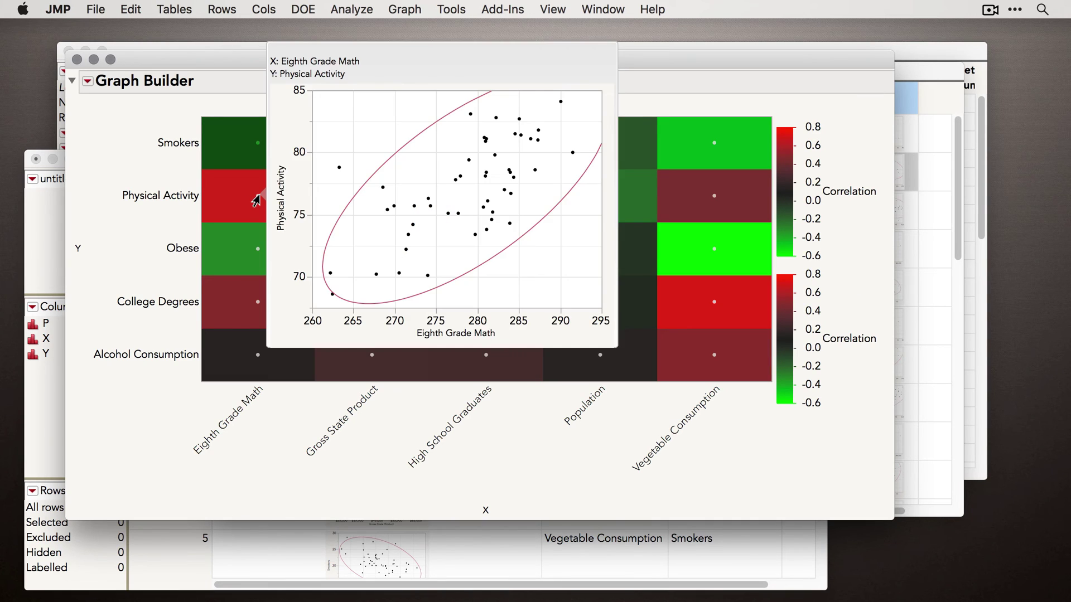
{"action": "mouse_move", "coordinate": [368, 308]}
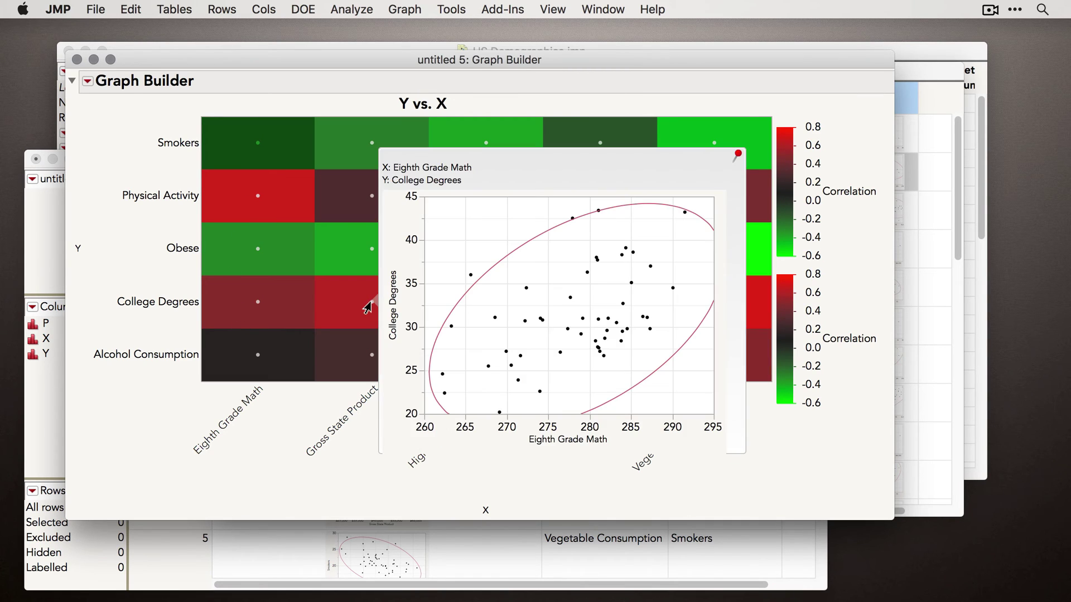
{"action": "mouse_move", "coordinate": [485, 149]}
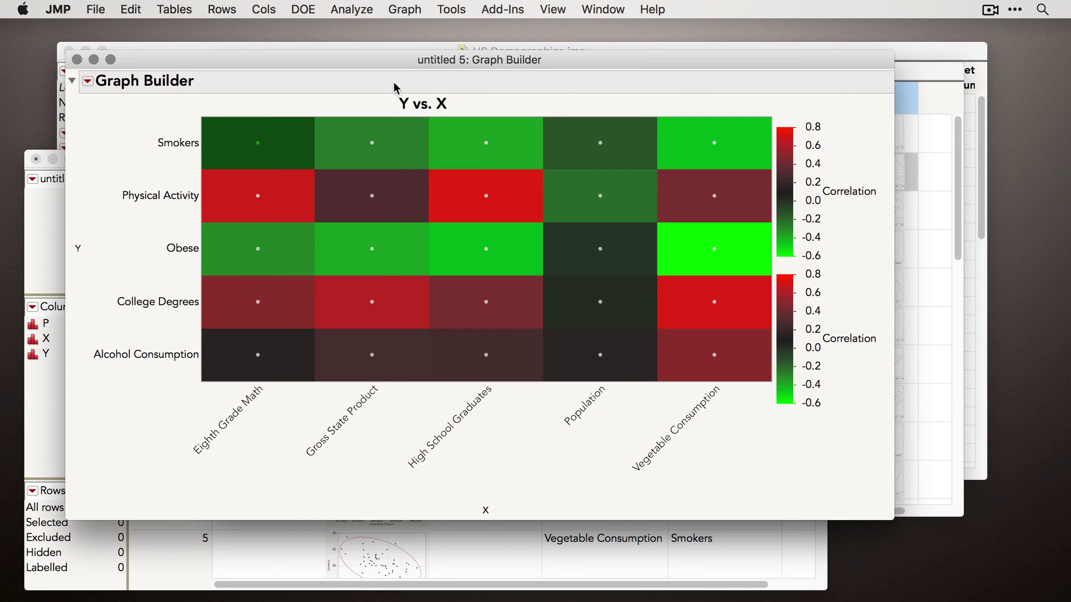
Step: Close the heatmap graph, move the untitled 5 table aside, and bring the US Demographics table to the front
{"action": "left_click", "coordinate": [78, 60]}
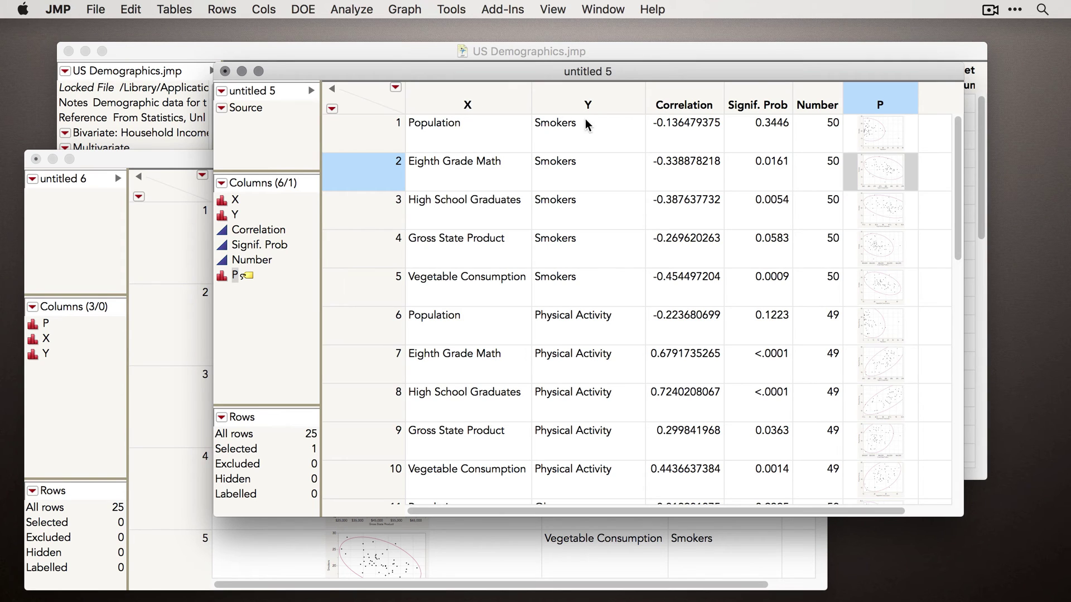
{"action": "left_click_drag", "start_coordinate": [572, 75], "coordinate": [605, 125]}
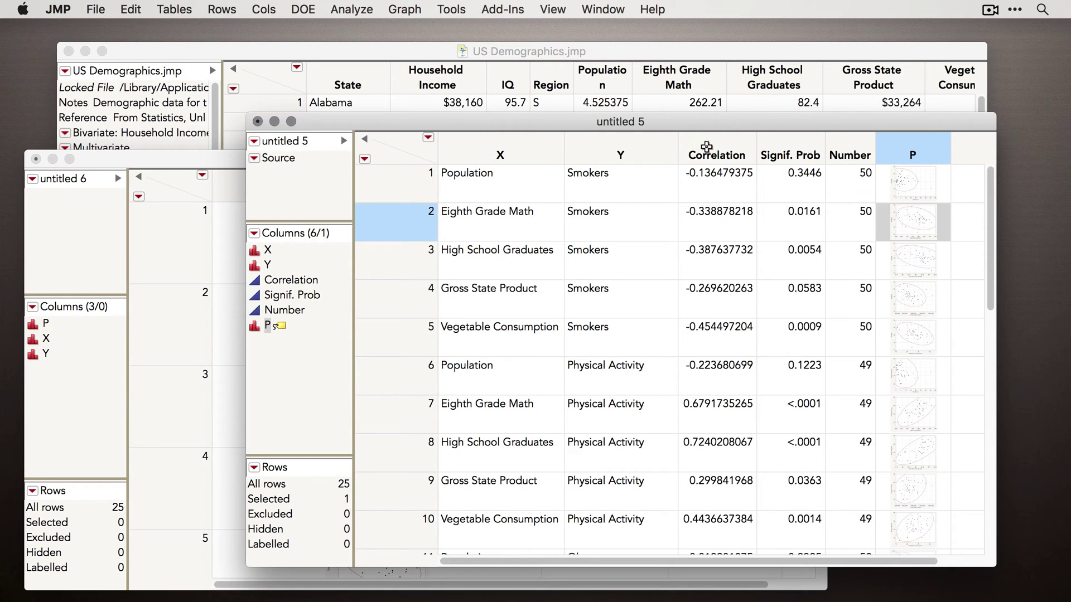
{"action": "left_click_drag", "start_coordinate": [539, 53], "coordinate": [525, 47]}
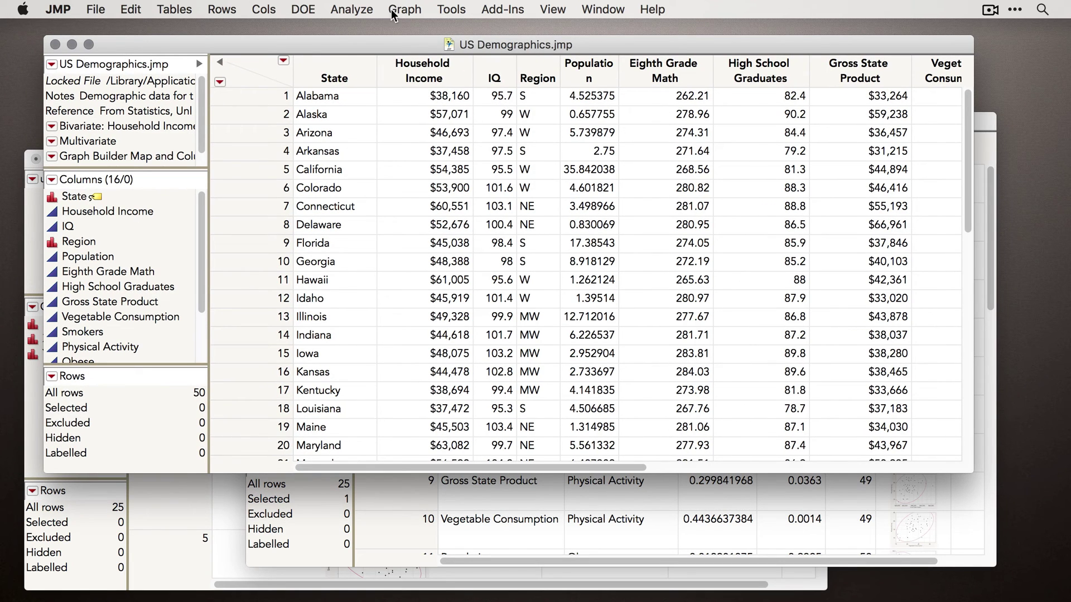
Step: Run a Multivariate analysis on the ten columns from Population through Alcohol Consumption as Y variables
{"action": "left_click", "coordinate": [351, 8]}
{"action": "mouse_move", "coordinate": [402, 157]}
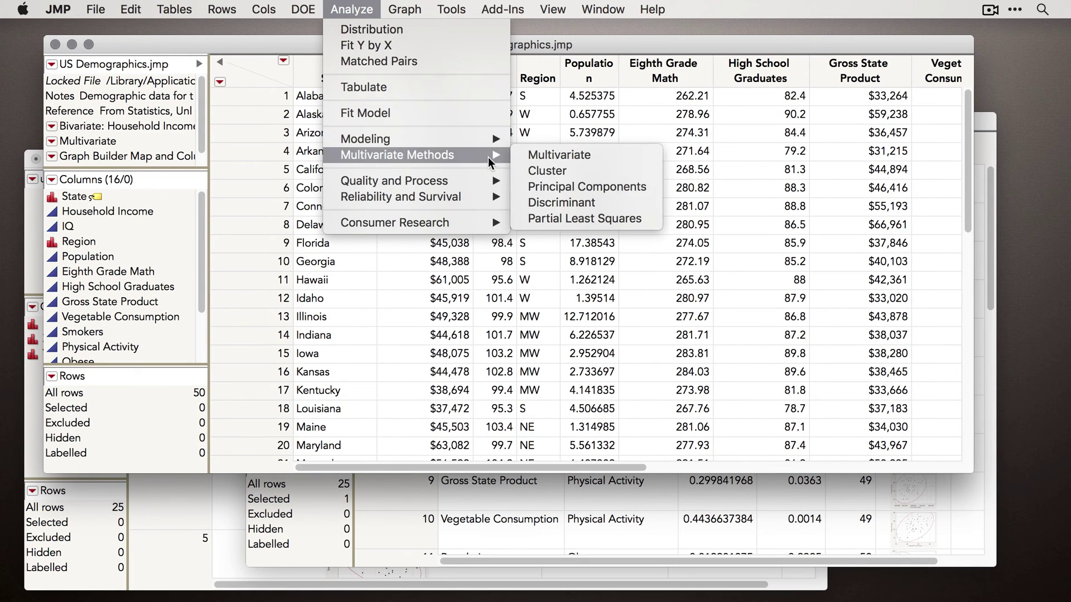
{"action": "left_click", "coordinate": [548, 158]}
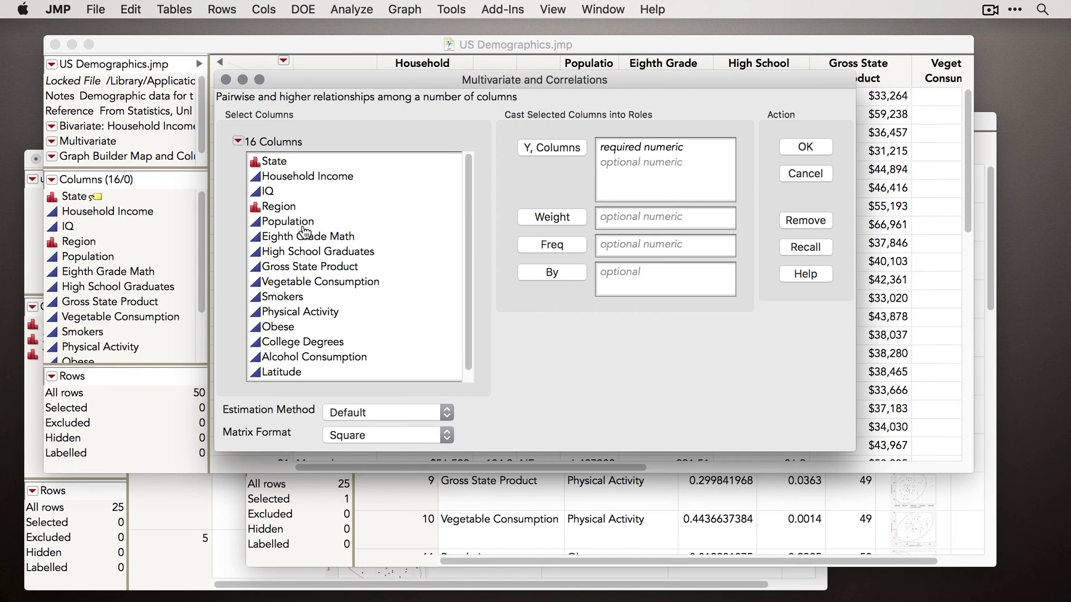
{"action": "left_click_drag", "start_coordinate": [299, 229], "coordinate": [323, 358]}
{"action": "left_click", "coordinate": [537, 149]}
{"action": "left_click", "coordinate": [806, 147]}
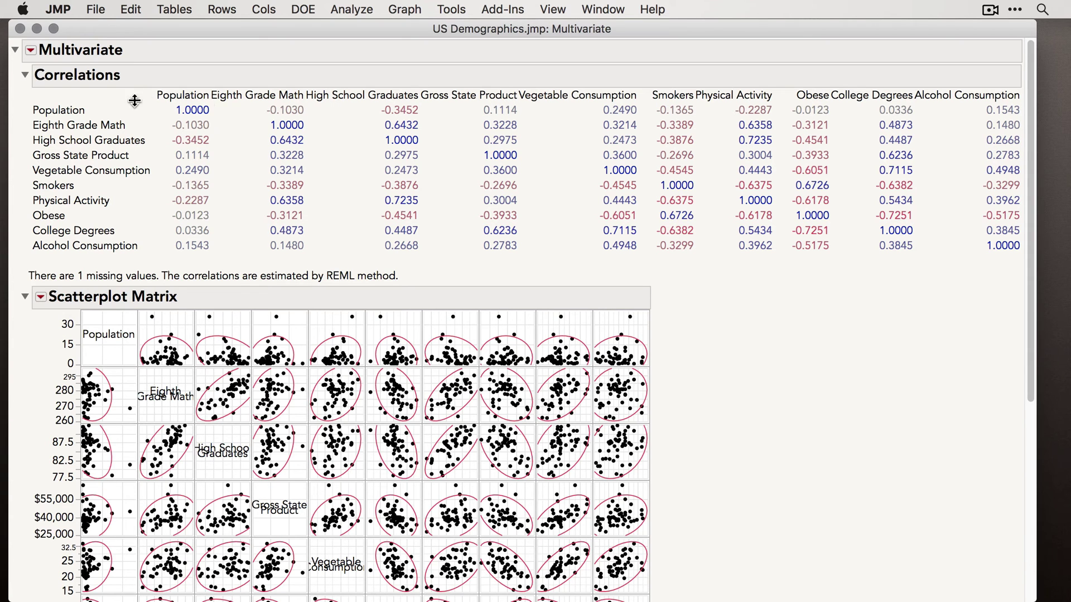
Step: Add the nonparametric Spearman's ρ correlations to the Multivariate report
{"action": "left_click", "coordinate": [31, 50]}
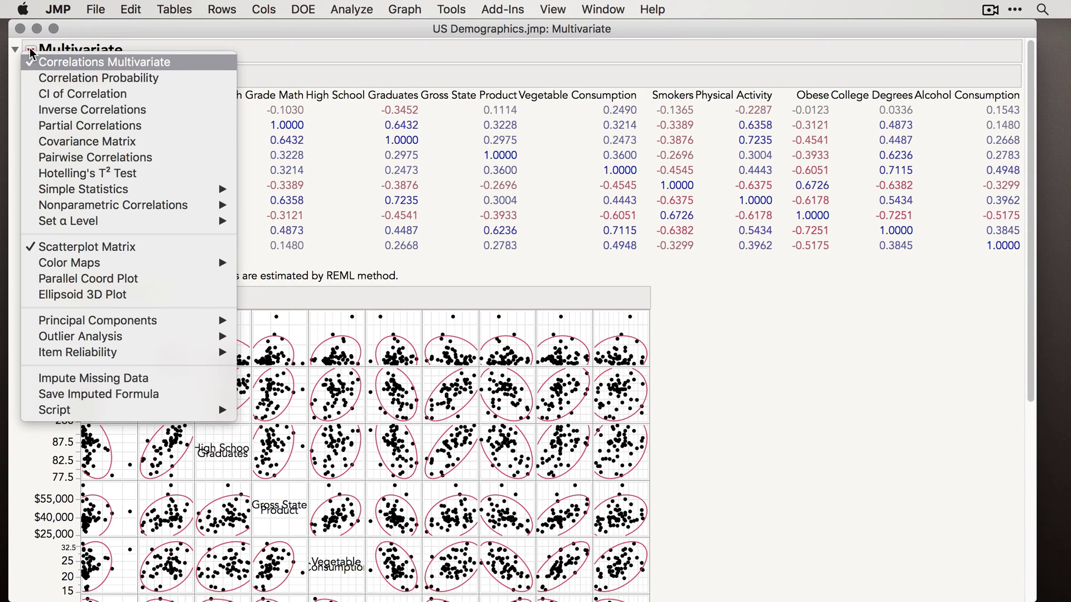
{"action": "mouse_move", "coordinate": [130, 207]}
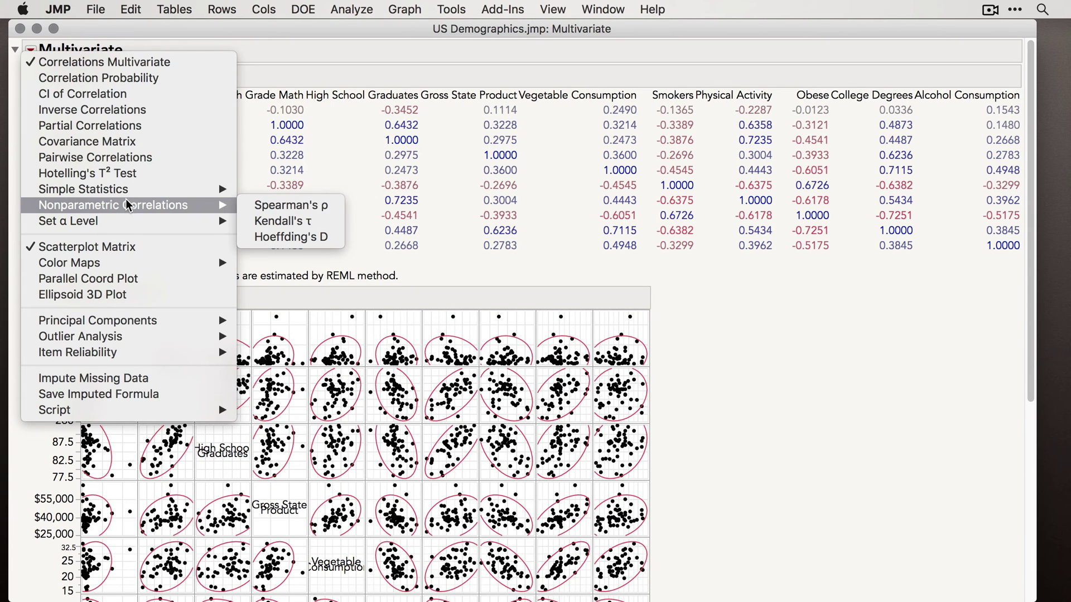
{"action": "left_click", "coordinate": [273, 206]}
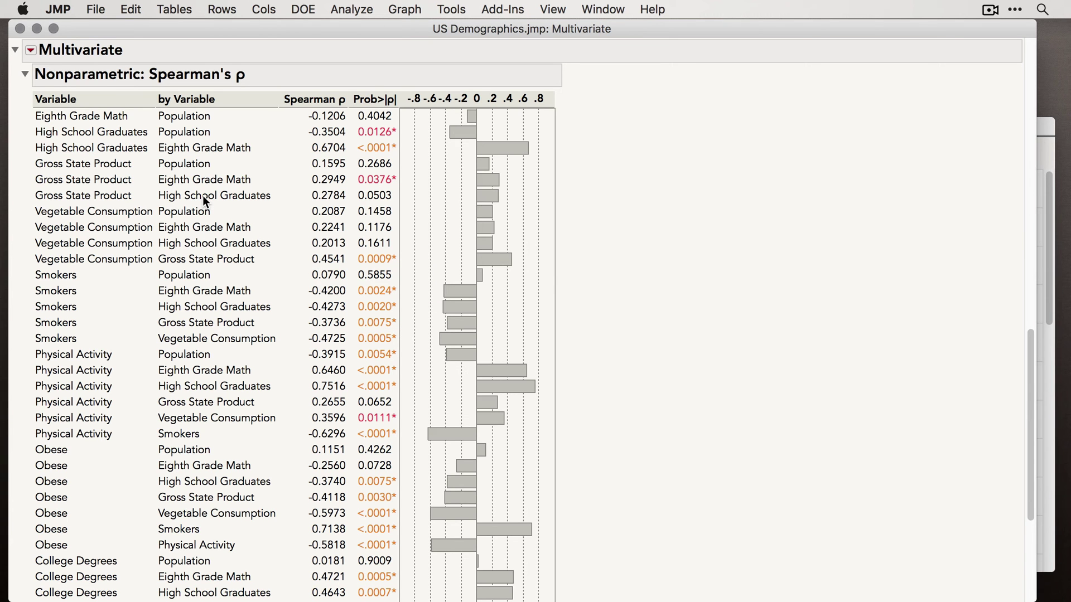
Step: Make the Spearman's ρ results into a data table, then enlarge and reposition its window
{"action": "right_click", "coordinate": [203, 196]}
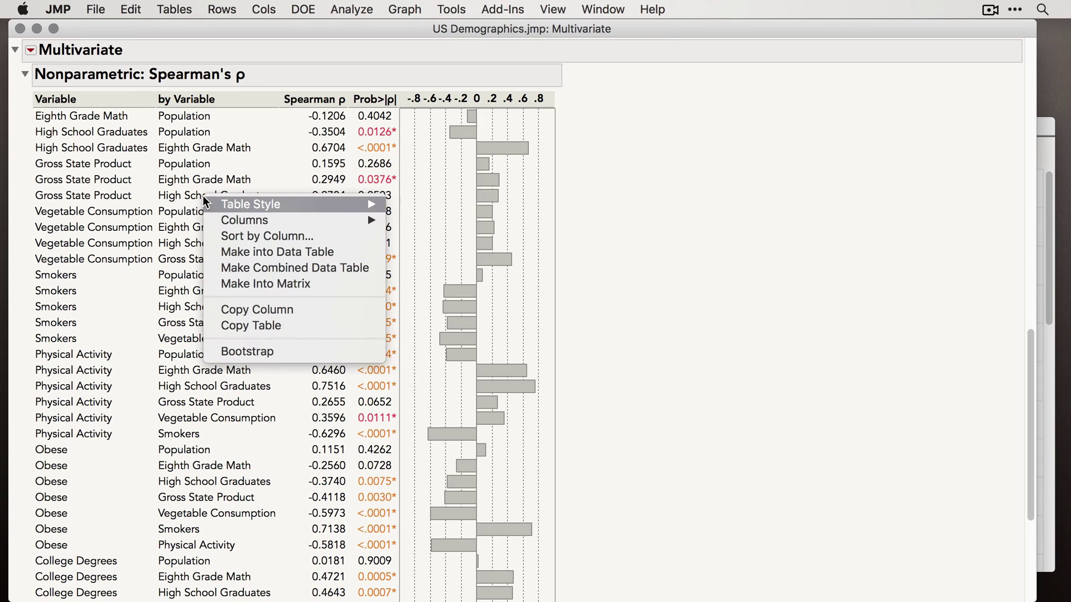
{"action": "left_click", "coordinate": [259, 253]}
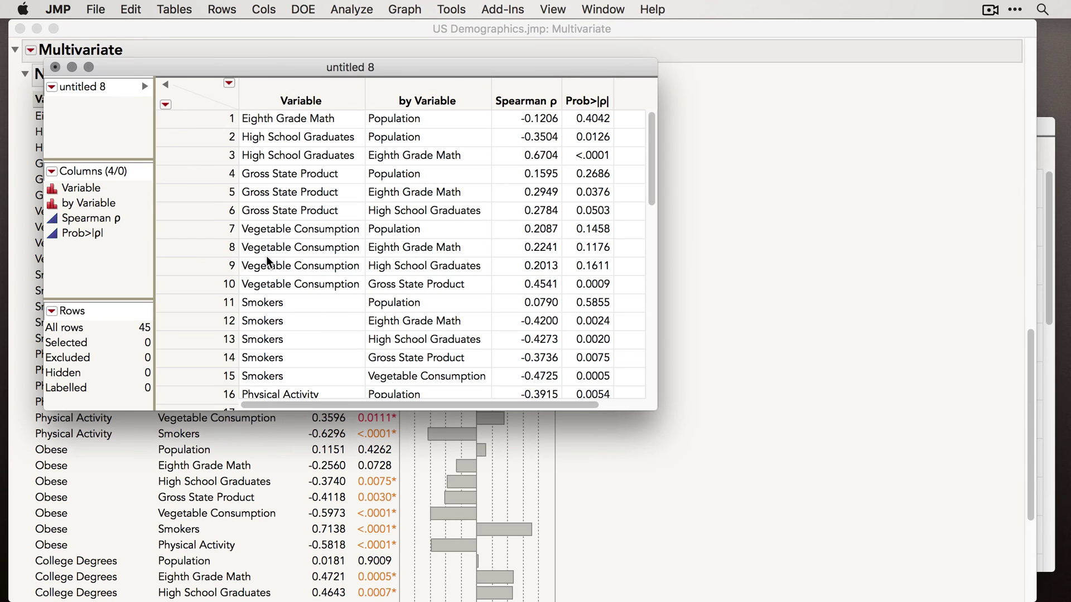
{"action": "left_click_drag", "start_coordinate": [652, 408], "coordinate": [832, 521]}
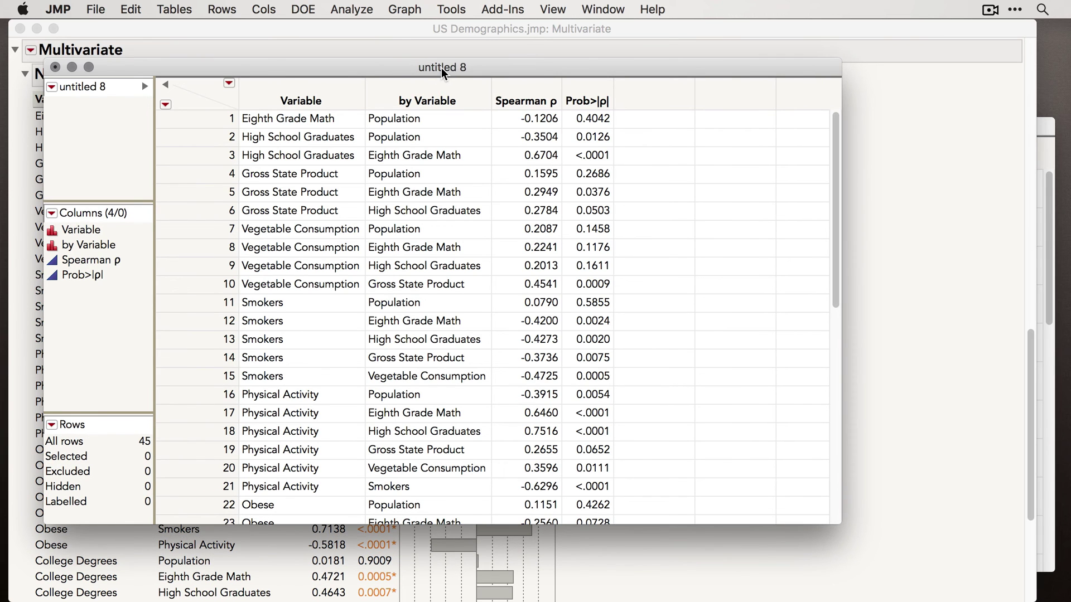
{"action": "left_click_drag", "start_coordinate": [444, 74], "coordinate": [507, 138]}
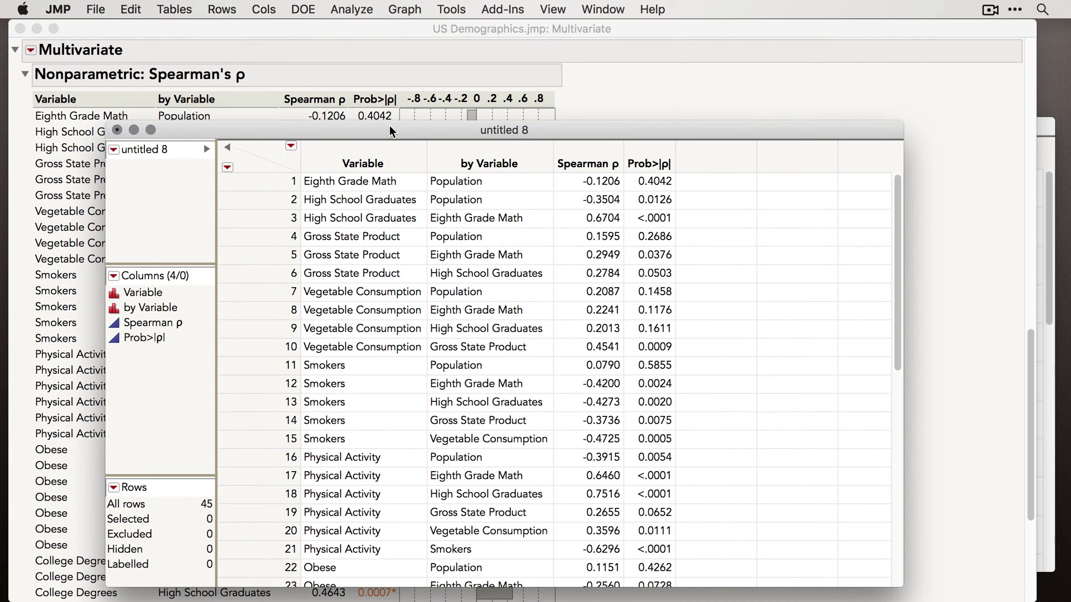
{"action": "left_click_drag", "start_coordinate": [389, 126], "coordinate": [383, 89]}
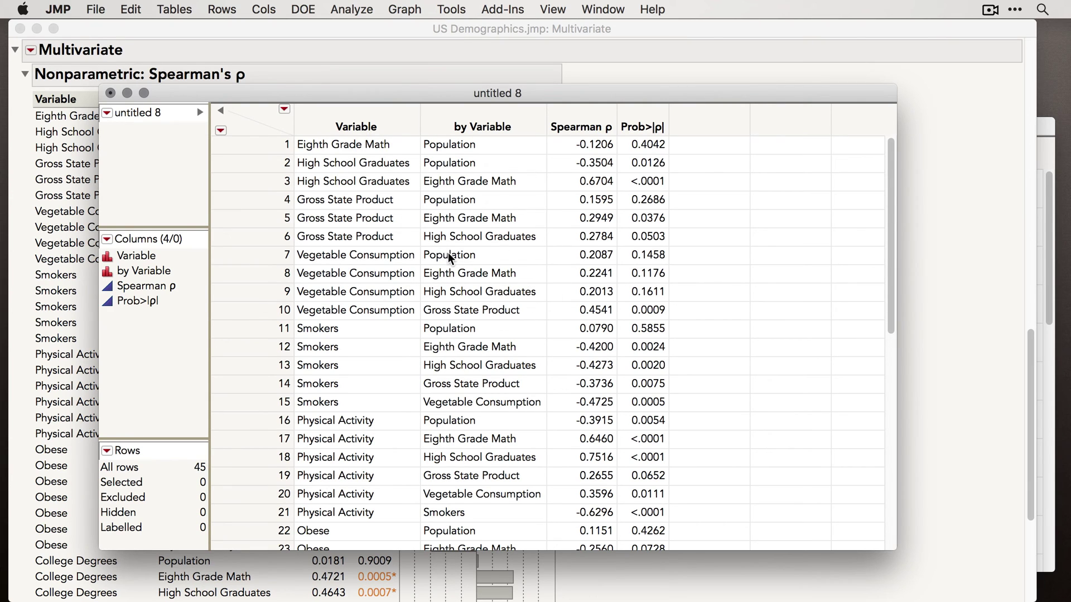
Step: Bring the untitled 6 and untitled 5 tables forward and arrange untitled 5 below the column headings of untitled 8
{"action": "left_click", "coordinate": [601, 7]}
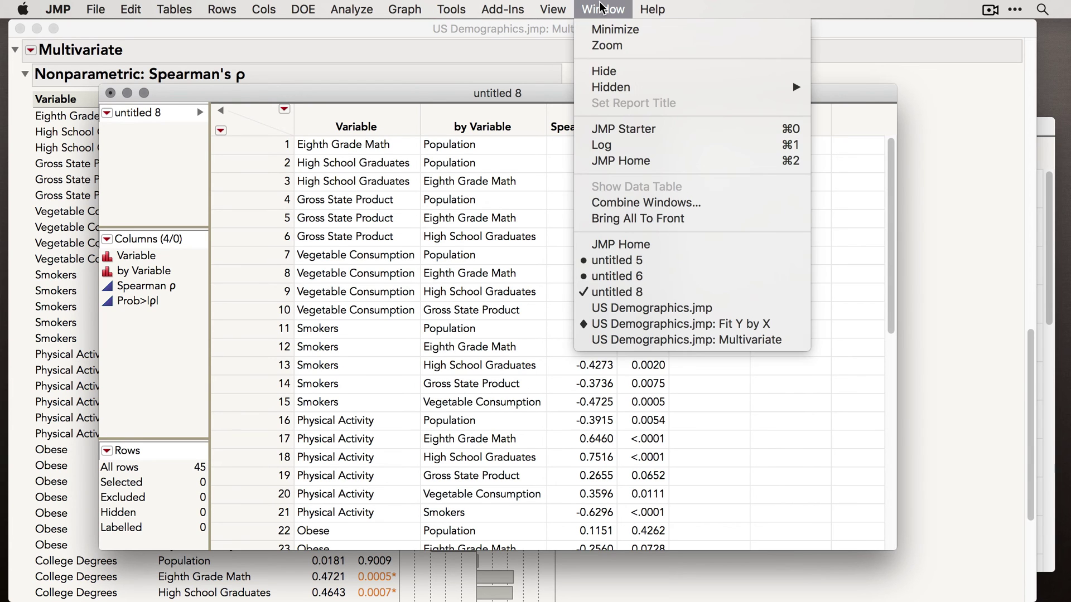
{"action": "left_click", "coordinate": [641, 276]}
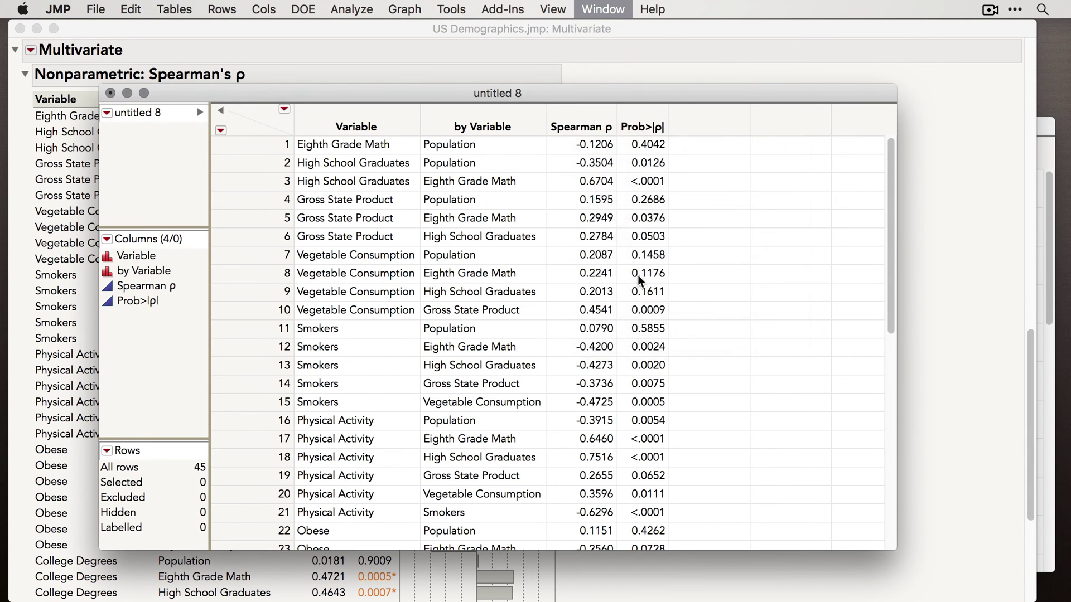
{"action": "left_click_drag", "start_coordinate": [570, 158], "coordinate": [669, 295]}
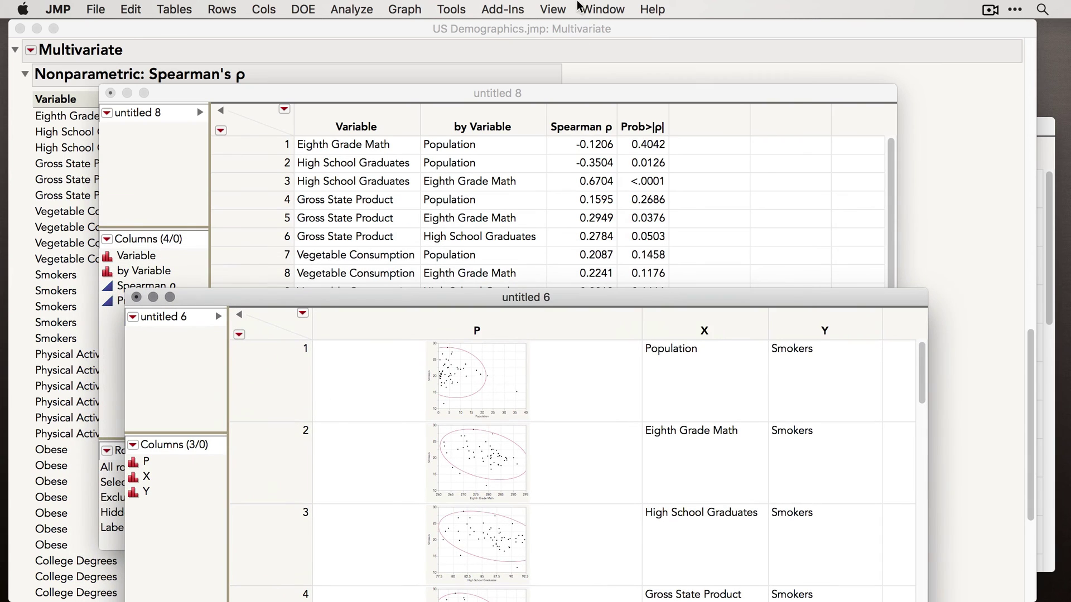
{"action": "left_click", "coordinate": [602, 8]}
{"action": "left_click", "coordinate": [644, 261]}
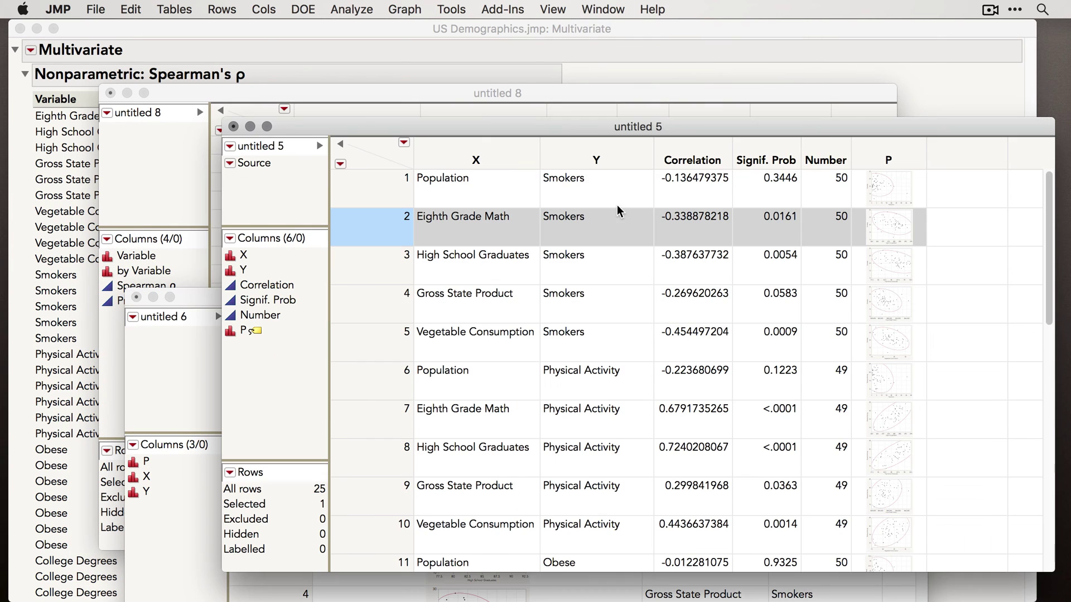
{"action": "left_click_drag", "start_coordinate": [563, 126], "coordinate": [555, 134]}
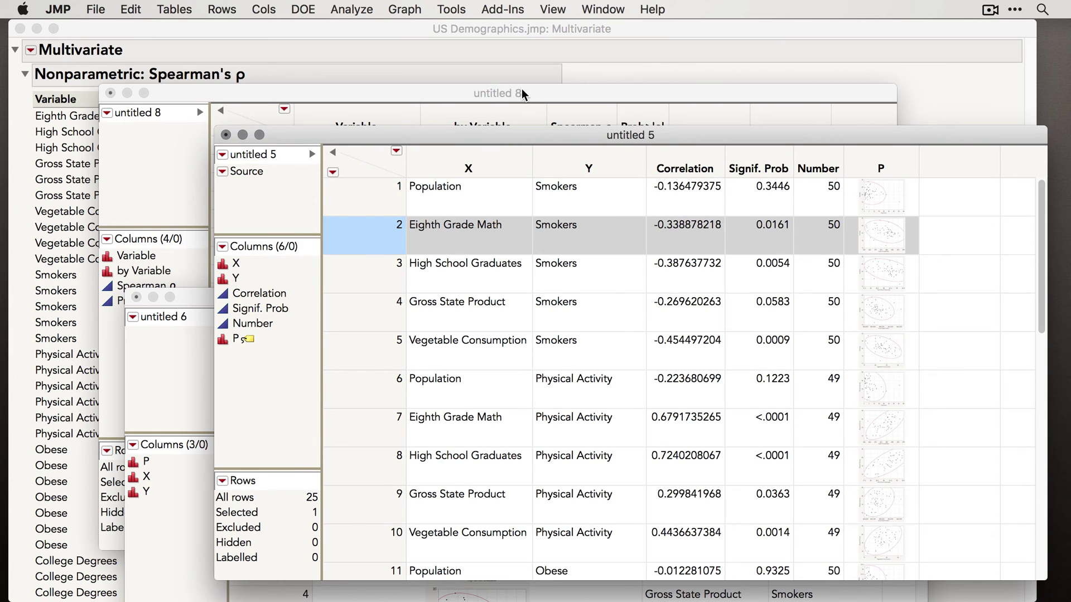
{"action": "left_click_drag", "start_coordinate": [524, 94], "coordinate": [456, 57]}
{"action": "left_click", "coordinate": [882, 162]}
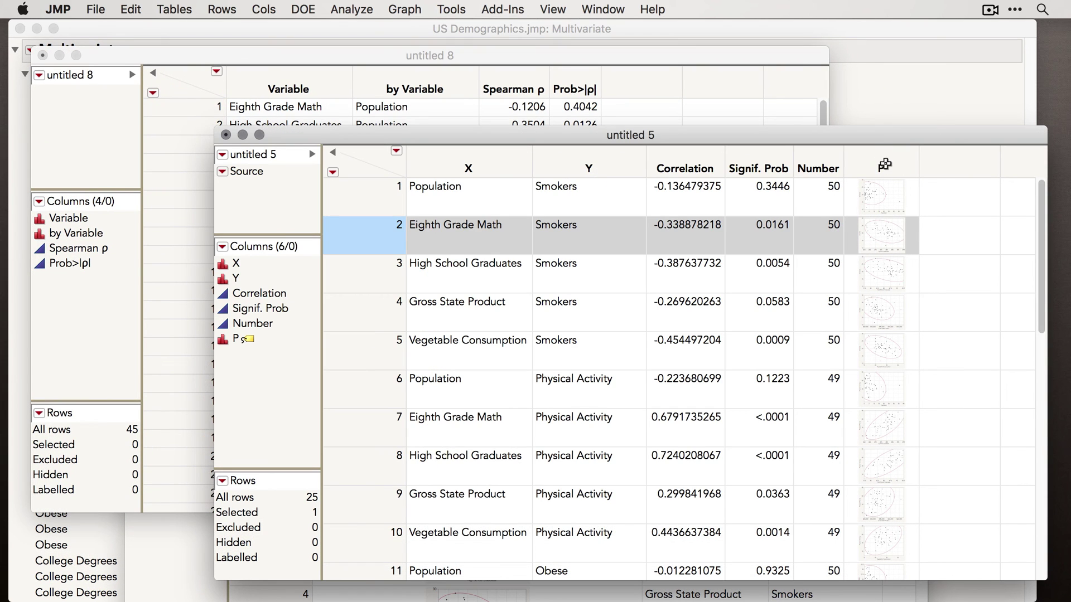
{"action": "left_click_drag", "start_coordinate": [619, 140], "coordinate": [611, 165]}
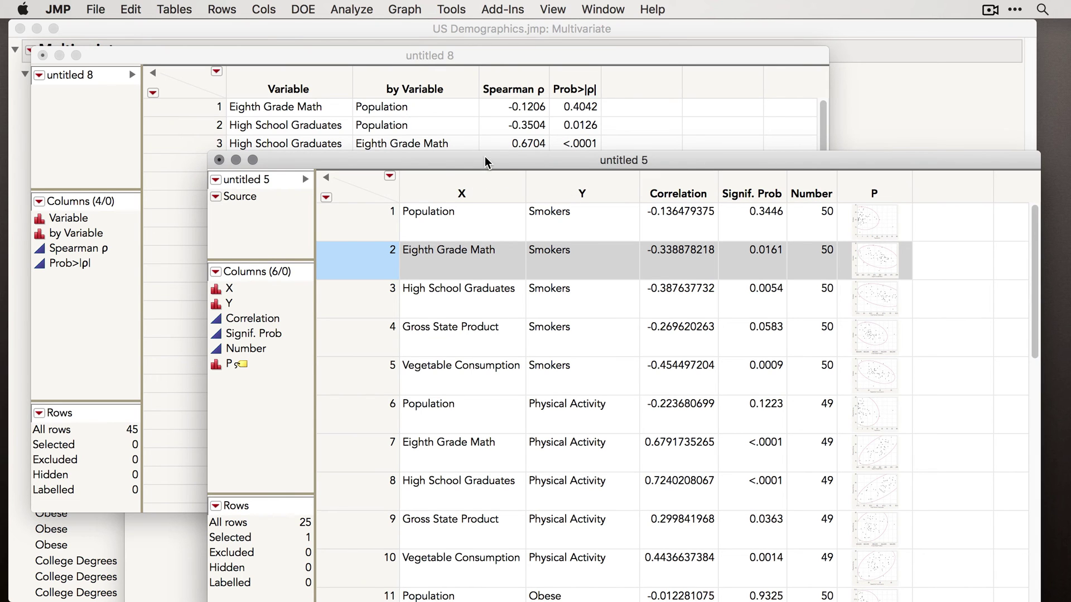
{"action": "left_click_drag", "start_coordinate": [485, 162], "coordinate": [408, 220]}
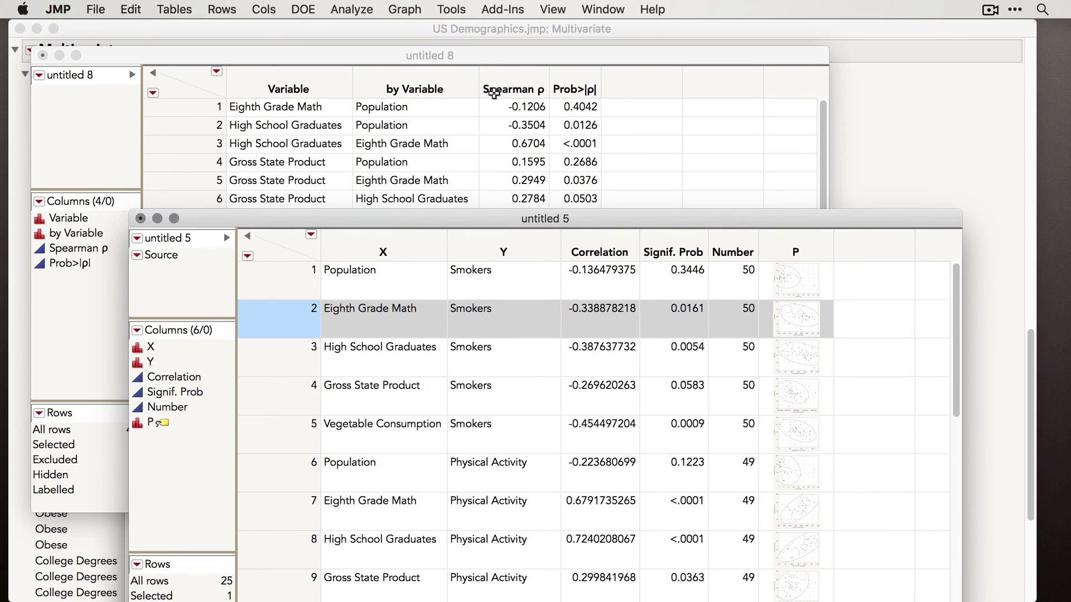
Step: Set up an Update of untitled 5 with data from untitled 8, using matched columns
{"action": "left_click", "coordinate": [176, 8]}
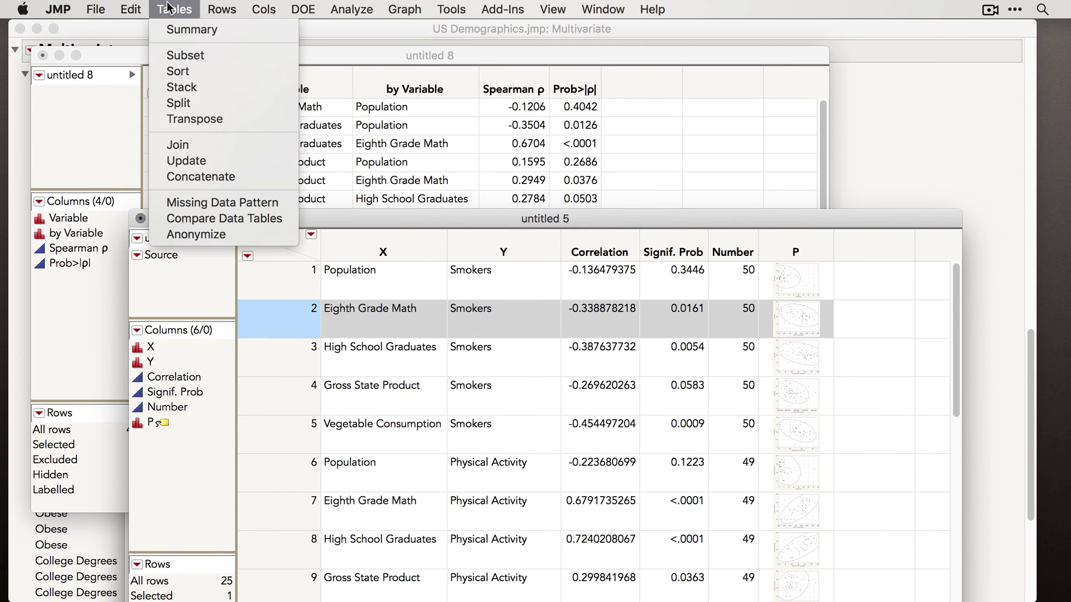
{"action": "left_click", "coordinate": [226, 154]}
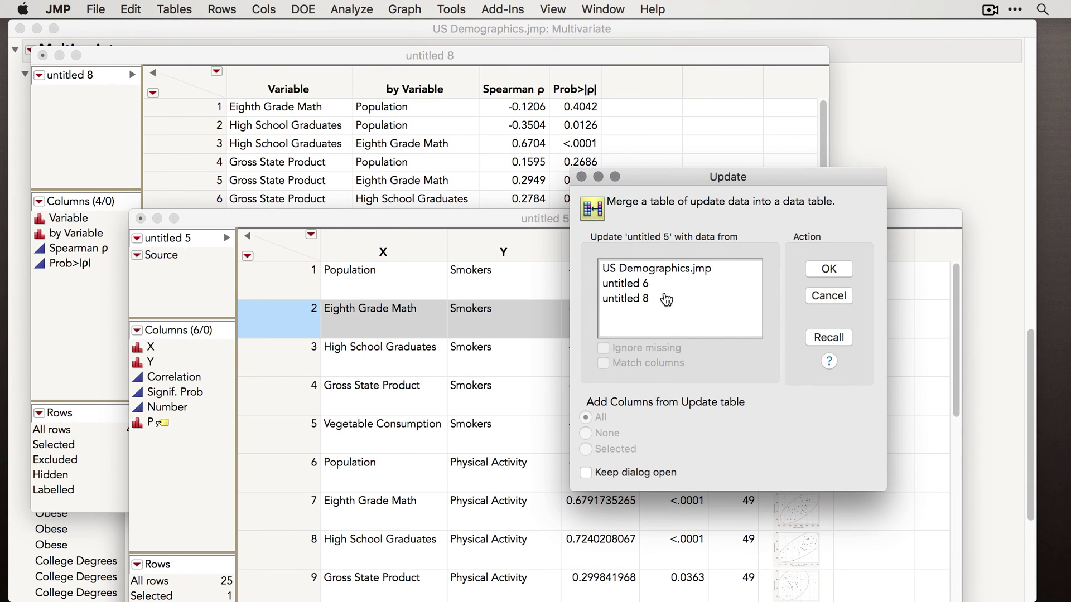
{"action": "left_click", "coordinate": [639, 302]}
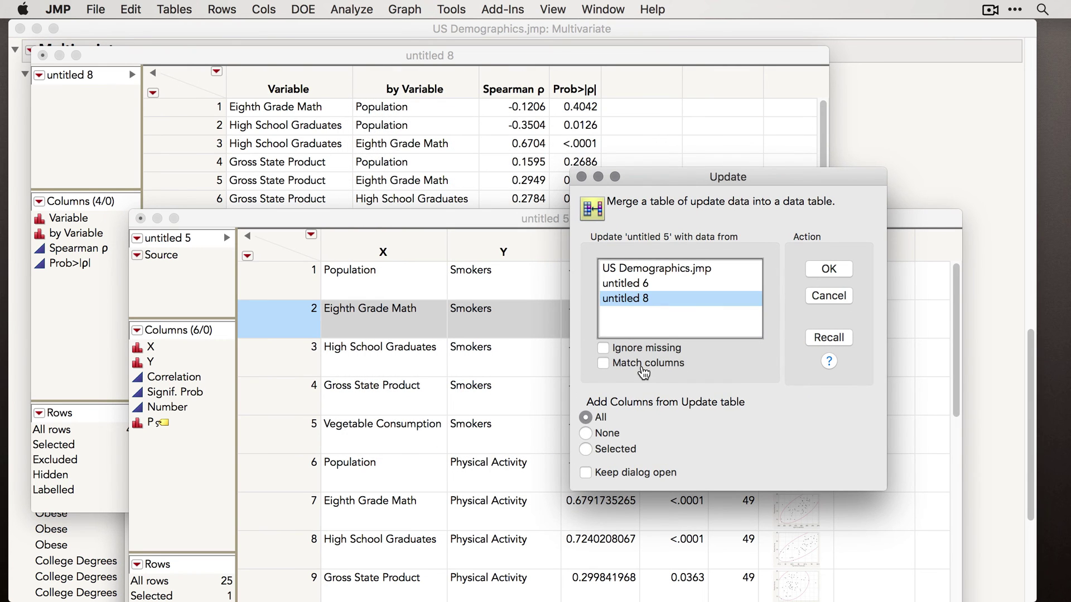
{"action": "left_click", "coordinate": [642, 363]}
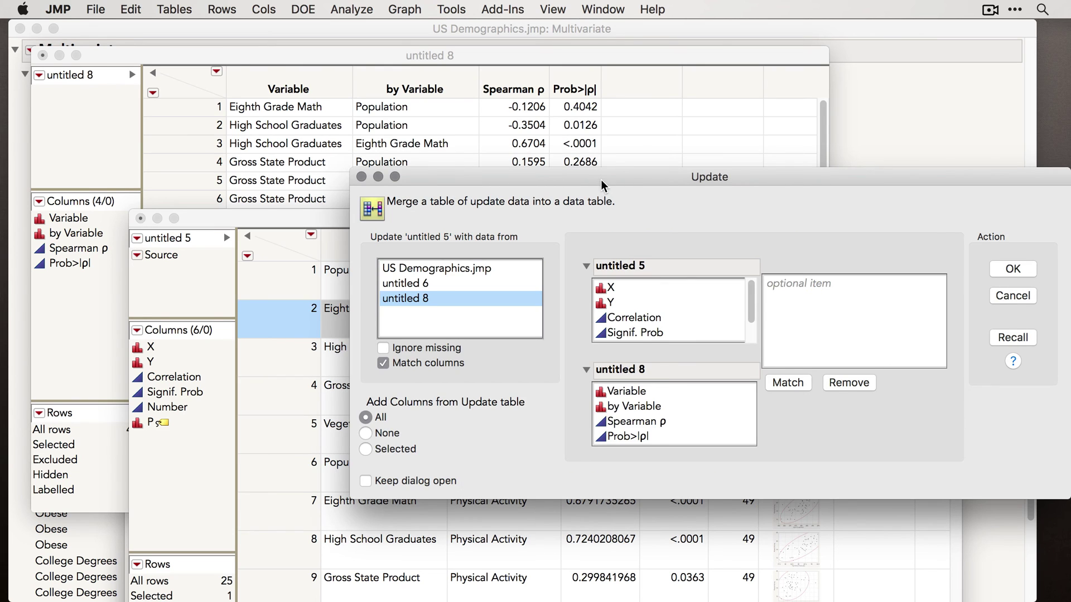
{"action": "left_click_drag", "start_coordinate": [603, 184], "coordinate": [590, 213]}
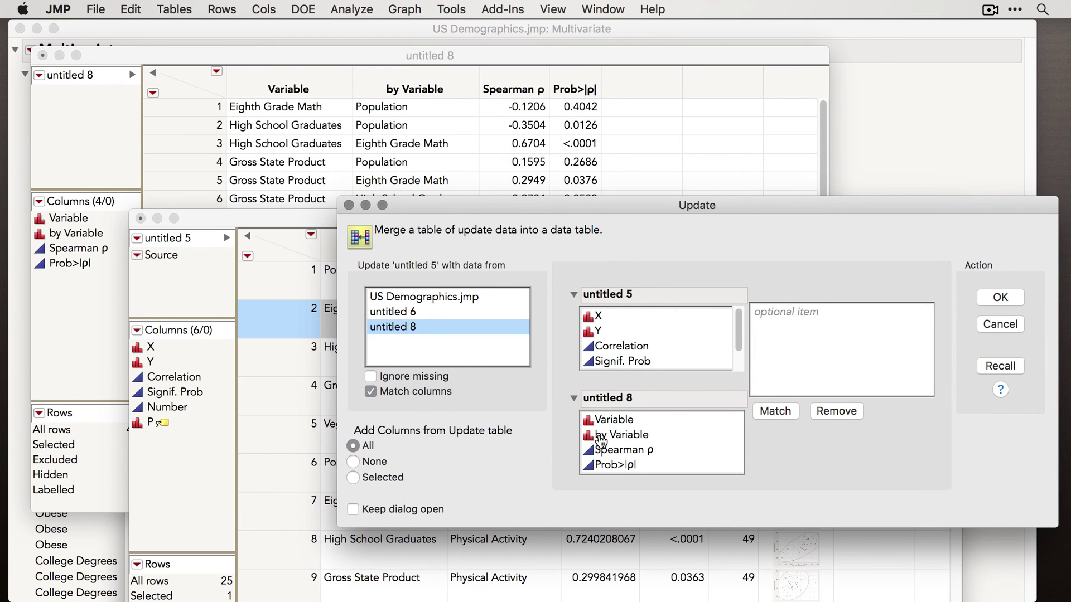
Step: Compare the variable columns of untitled 8 with X and Y in untitled 5, and return to the Update dialog
{"action": "left_click_drag", "start_coordinate": [298, 223], "coordinate": [215, 229]}
{"action": "scroll", "coordinate": [416, 162], "scroll_direction": "down", "scroll_amount": 3}
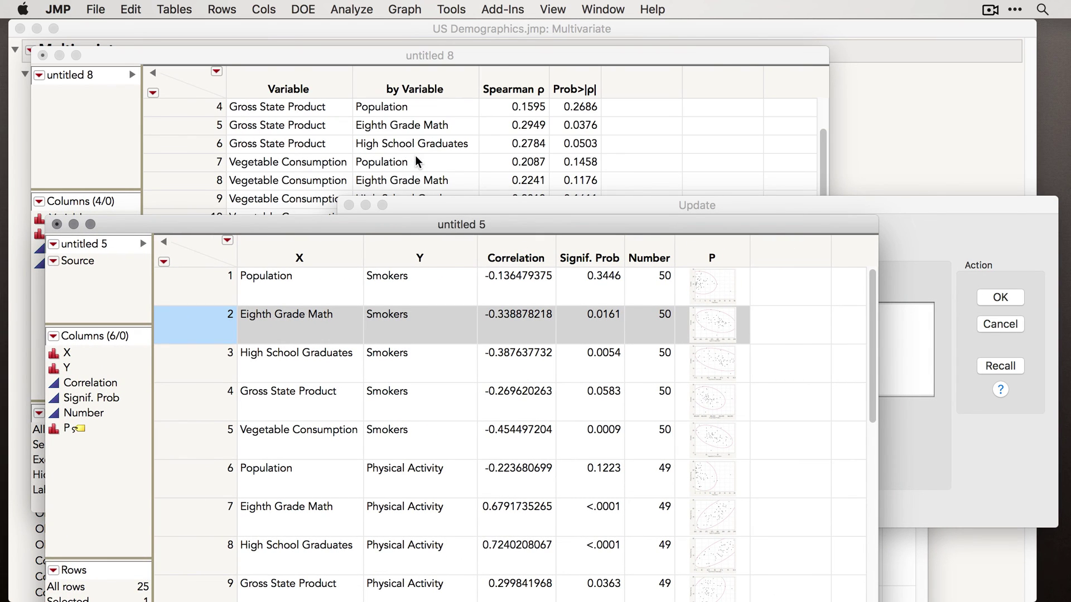
{"action": "scroll", "coordinate": [420, 161], "scroll_direction": "up", "scroll_amount": 2}
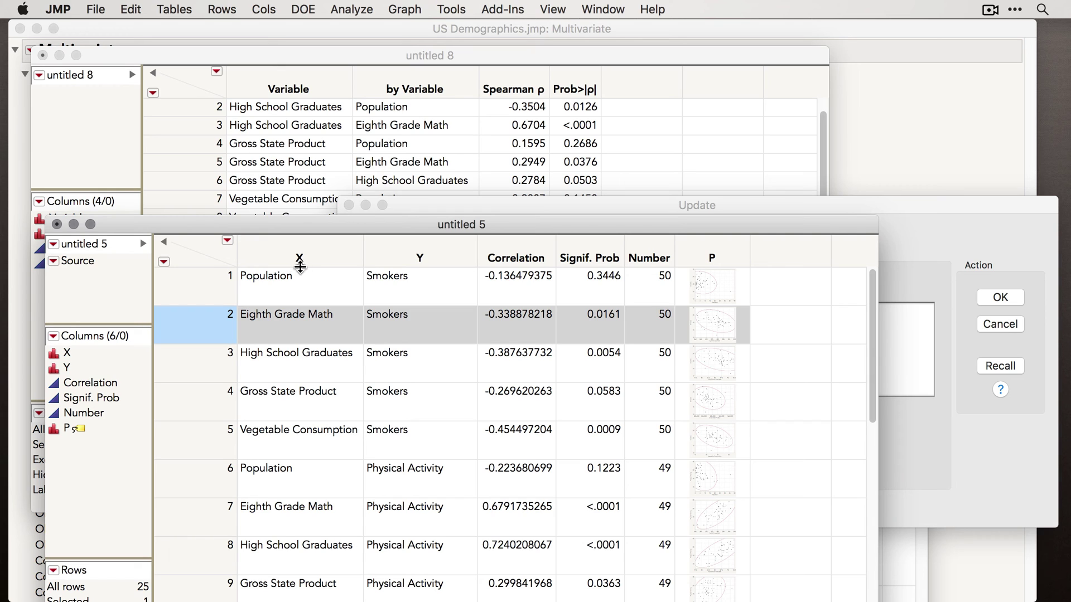
{"action": "left_click", "coordinate": [942, 242]}
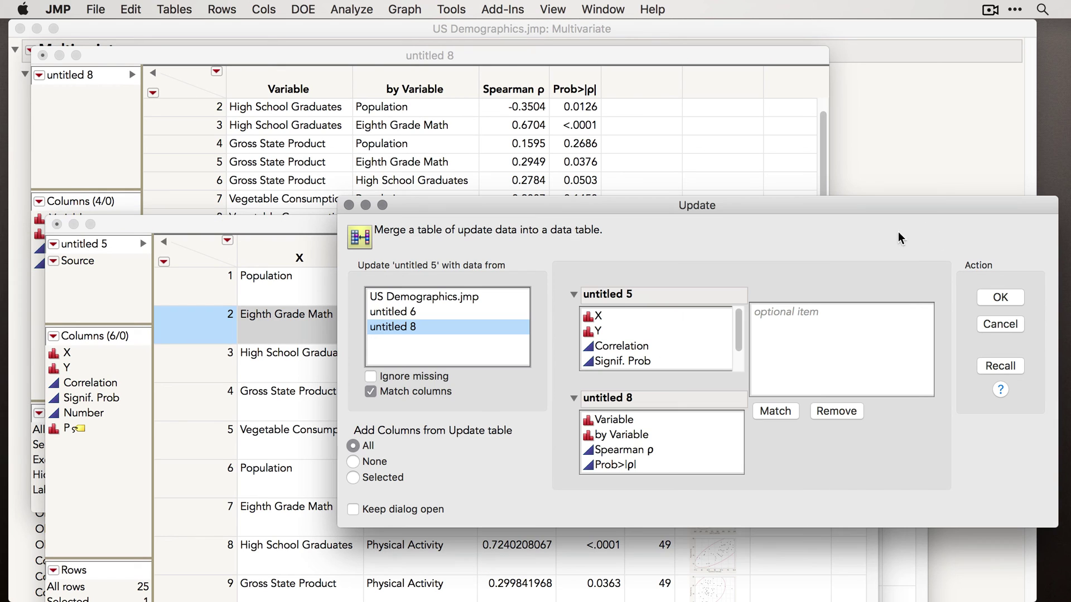
Step: Match X in untitled 5 with by Variable in untitled 8, and Y with Variable
{"action": "left_click", "coordinate": [605, 316]}
{"action": "left_click", "coordinate": [628, 439]}
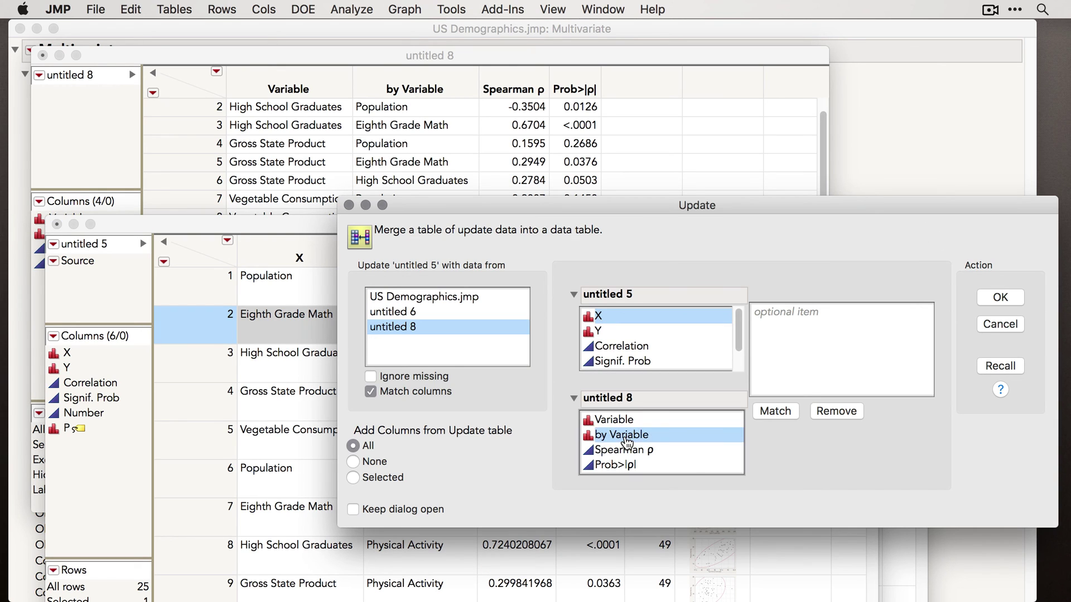
{"action": "left_click", "coordinate": [777, 411]}
{"action": "left_click", "coordinate": [613, 332]}
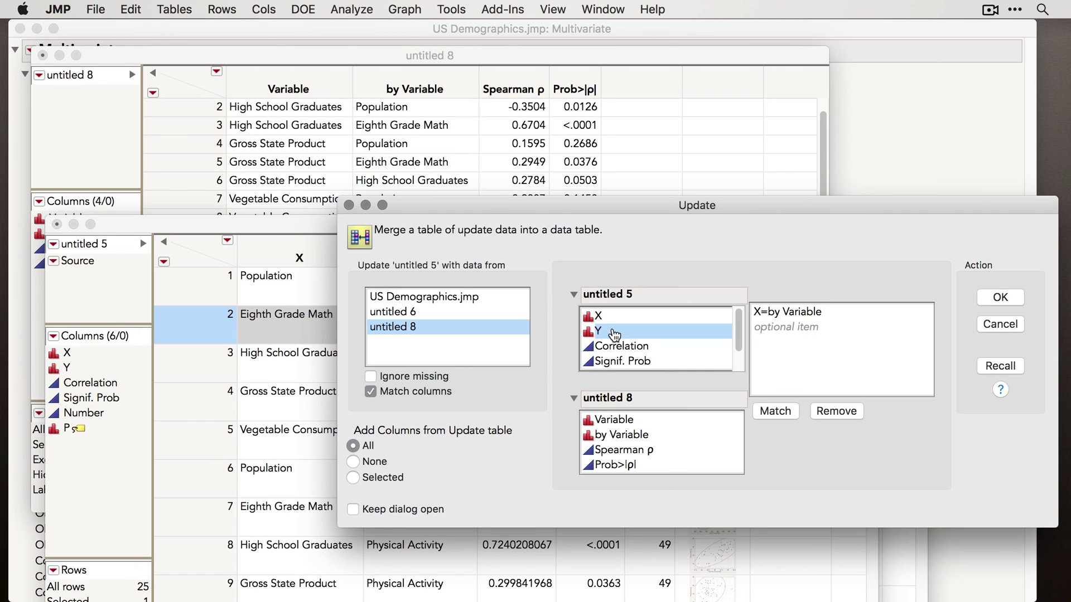
{"action": "left_click", "coordinate": [639, 424]}
{"action": "left_click", "coordinate": [789, 414]}
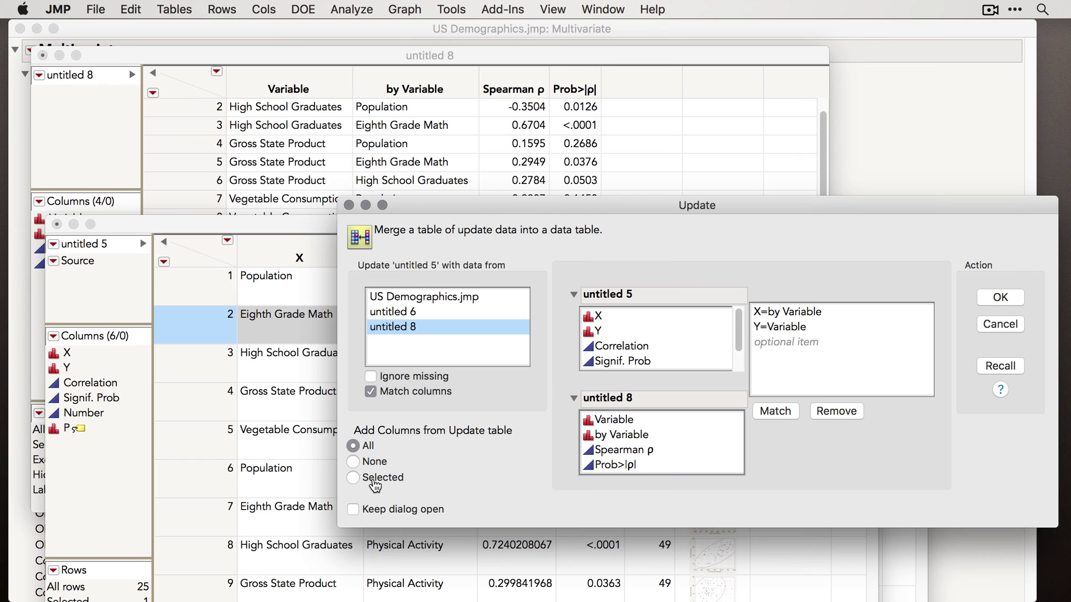
Step: Add only the Spearman ρ column from untitled 8, run the update, and reposition the untitled 5 table
{"action": "left_click", "coordinate": [375, 484]}
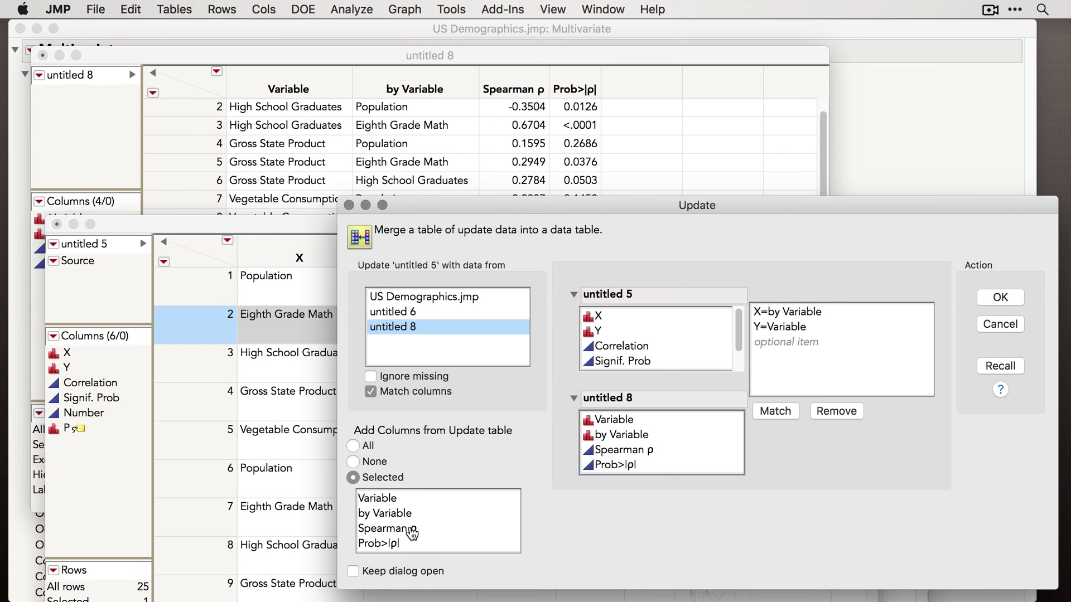
{"action": "left_click", "coordinate": [412, 530]}
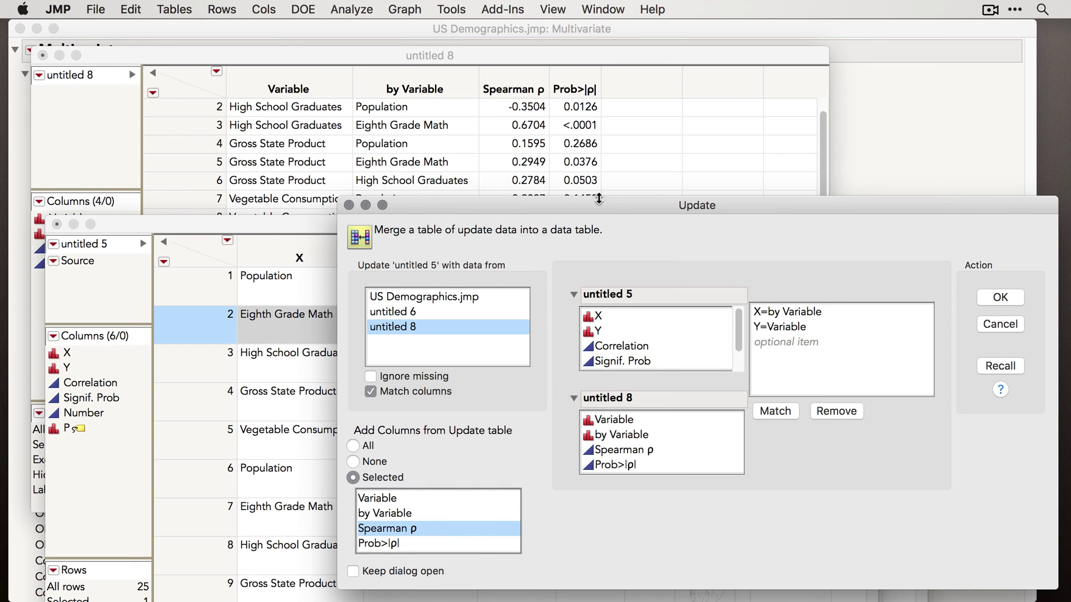
{"action": "double_click", "coordinate": [600, 199]}
{"action": "left_click_drag", "start_coordinate": [535, 228], "coordinate": [549, 192]}
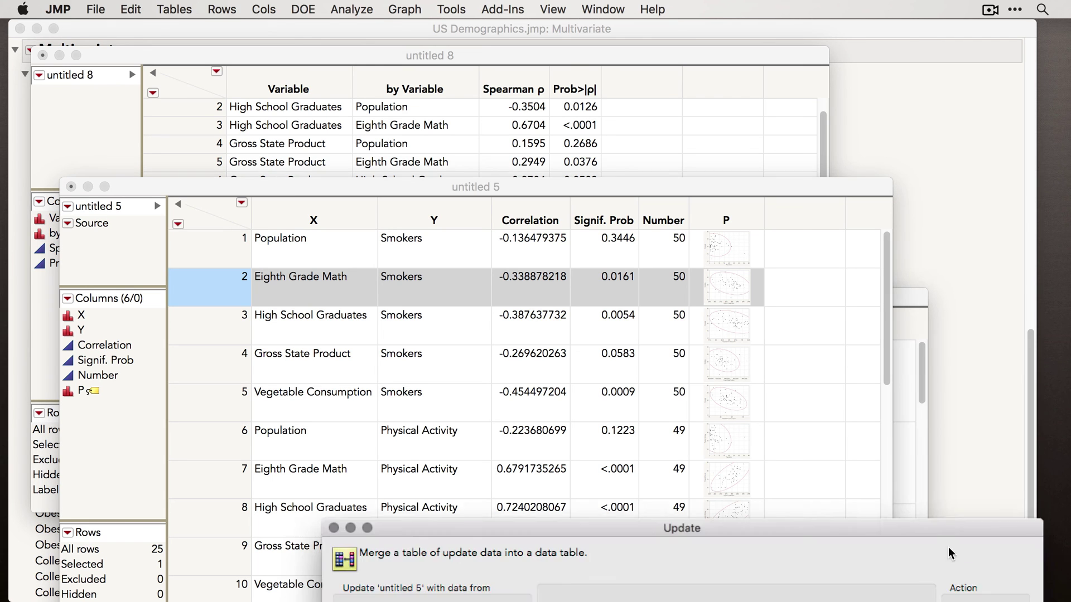
{"action": "left_click_drag", "start_coordinate": [944, 521], "coordinate": [769, 138]}
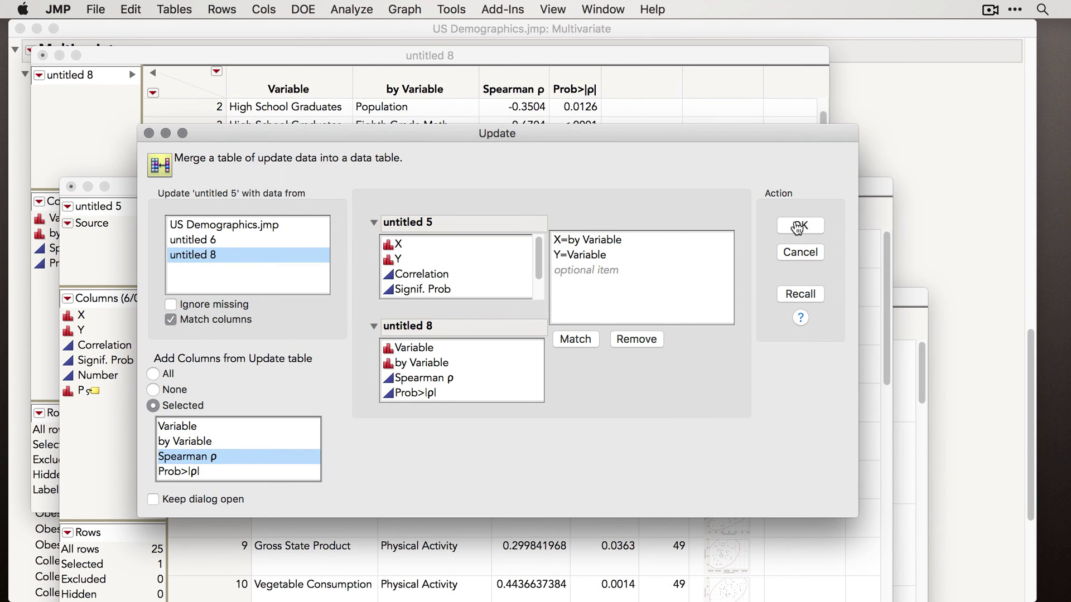
{"action": "left_click", "coordinate": [801, 226]}
{"action": "left_click_drag", "start_coordinate": [813, 190], "coordinate": [840, 138]}
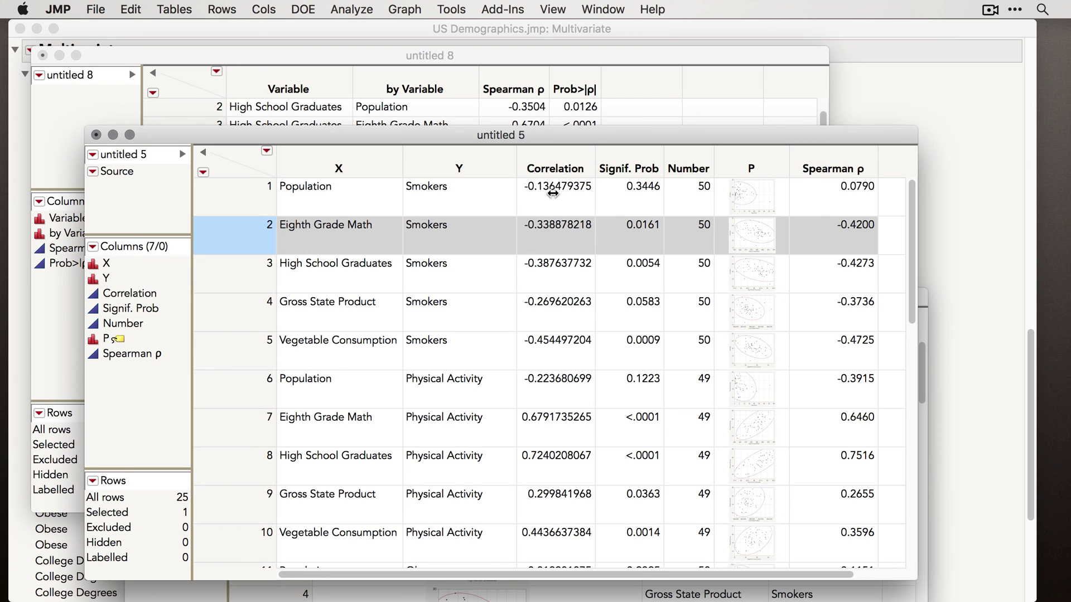
Step: Start a Graph Builder graph from untitled 5 with X on the horizontal axis and Y on the vertical axis
{"action": "left_click", "coordinate": [405, 10]}
{"action": "left_click", "coordinate": [424, 28]}
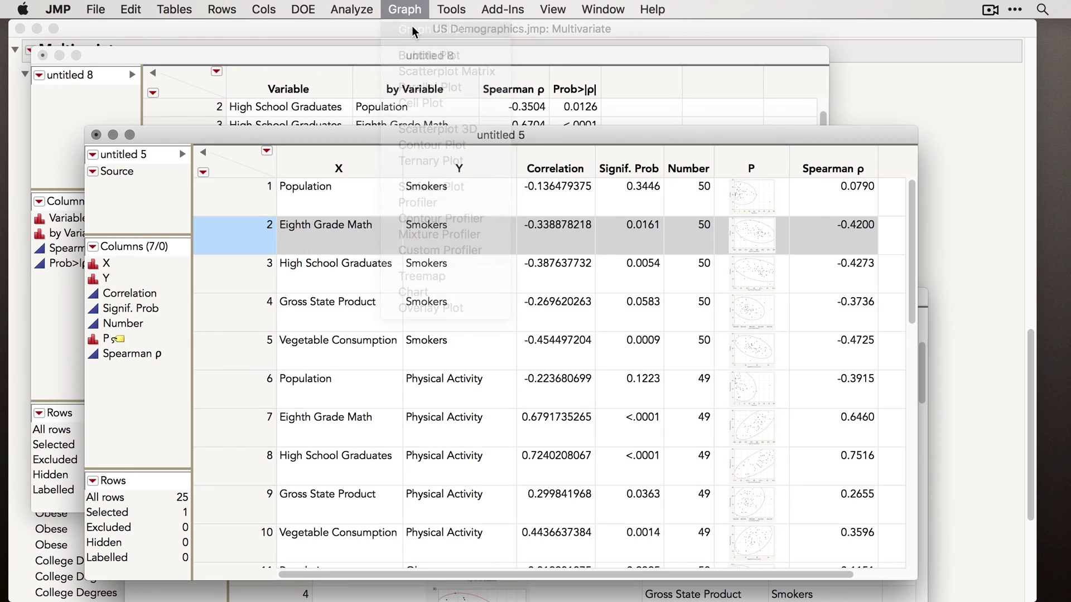
{"action": "left_click_drag", "start_coordinate": [410, 73], "coordinate": [437, 57]}
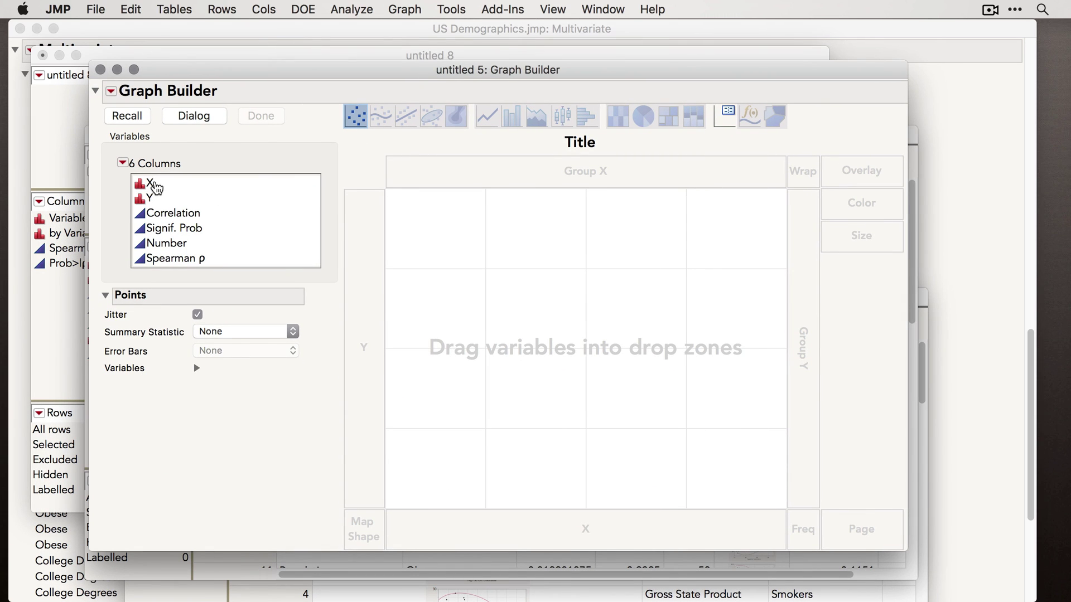
{"action": "left_click", "coordinate": [150, 185]}
{"action": "left_click_drag", "start_coordinate": [545, 544], "coordinate": [552, 544]}
{"action": "left_click_drag", "start_coordinate": [152, 198], "coordinate": [361, 266]}
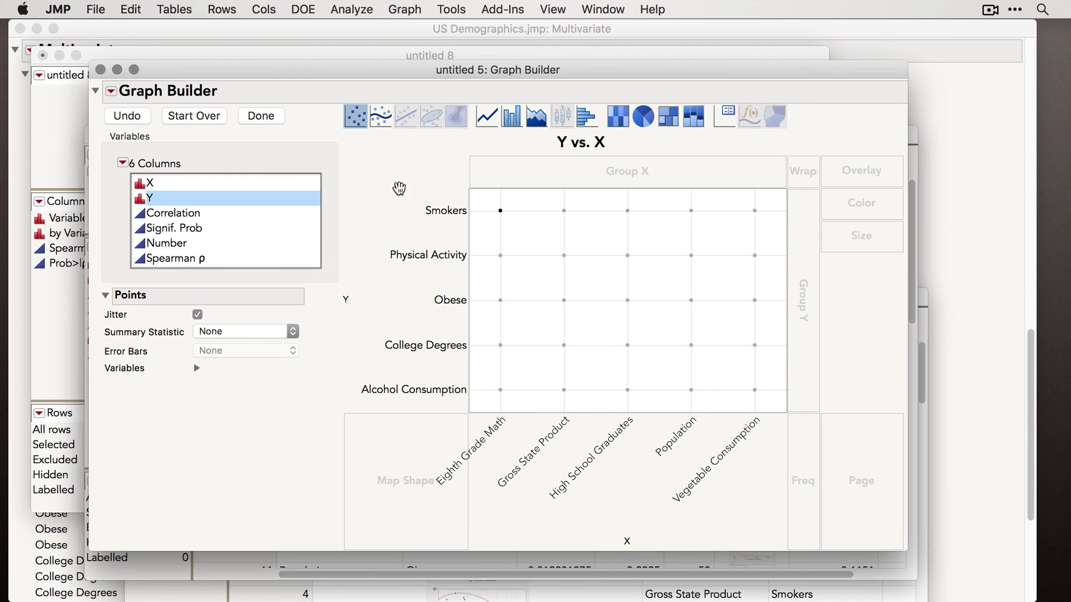
Step: Change the graph to a heatmap coloured by Spearman ρ and overlay points on its cells
{"action": "left_click", "coordinate": [617, 118]}
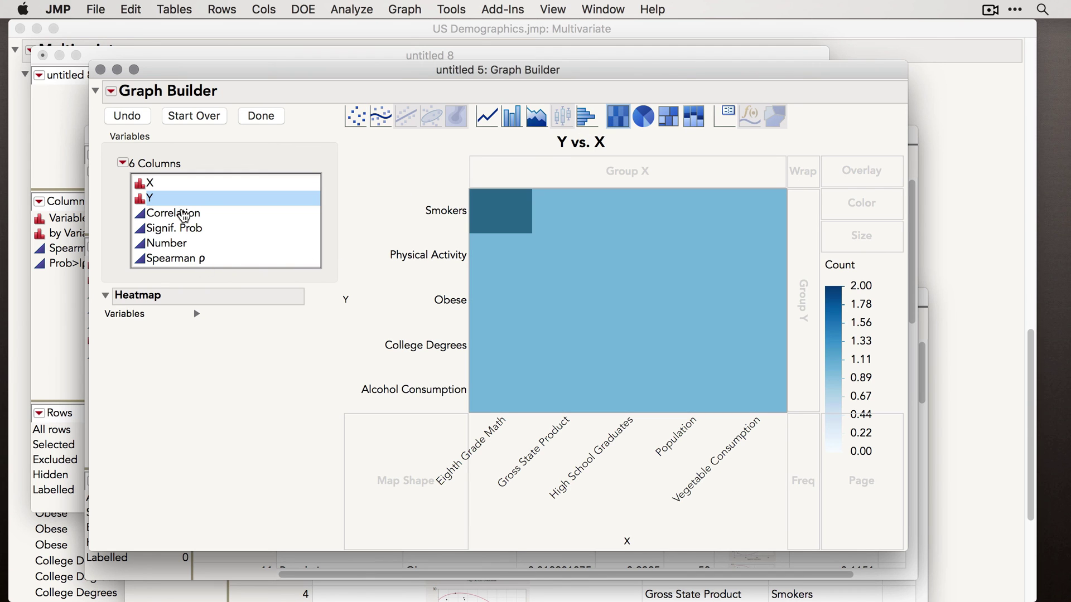
{"action": "left_click_drag", "start_coordinate": [174, 260], "coordinate": [858, 200]}
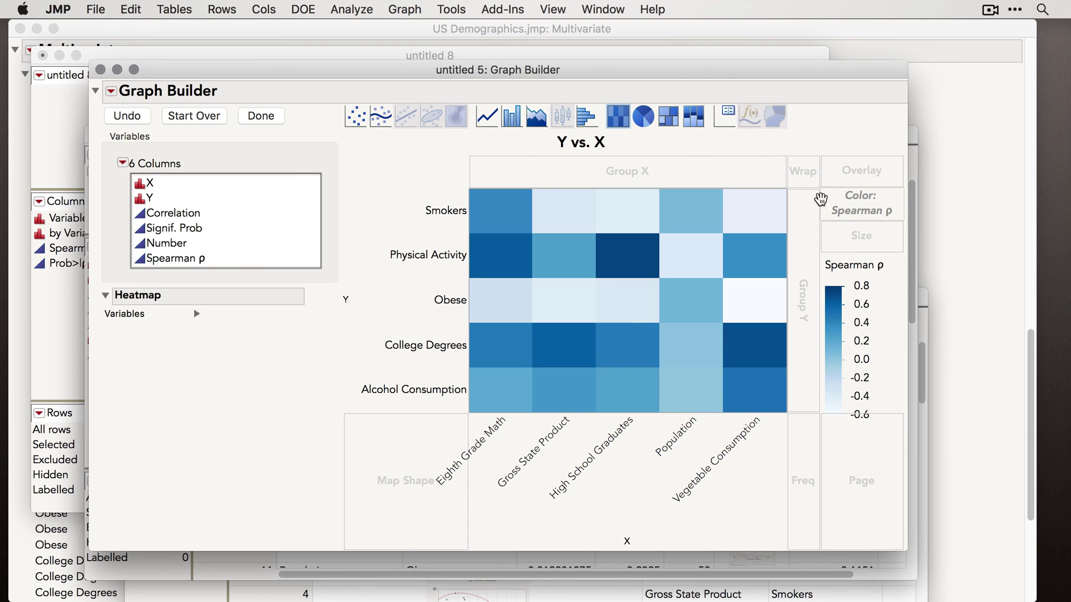
{"action": "left_click_drag", "start_coordinate": [353, 123], "coordinate": [517, 232]}
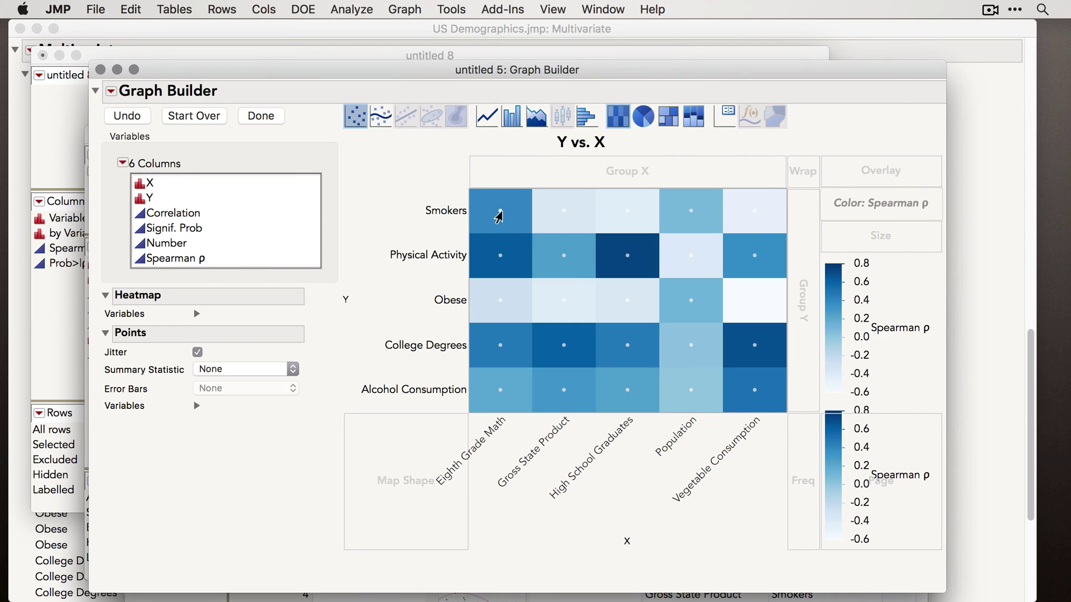
{"action": "mouse_move", "coordinate": [499, 217]}
{"action": "mouse_move", "coordinate": [496, 264]}
Step: Close the Graph Builder window and reposition the untitled 5 table over untitled 8, below its column headings
{"action": "key", "text": "super+w"}
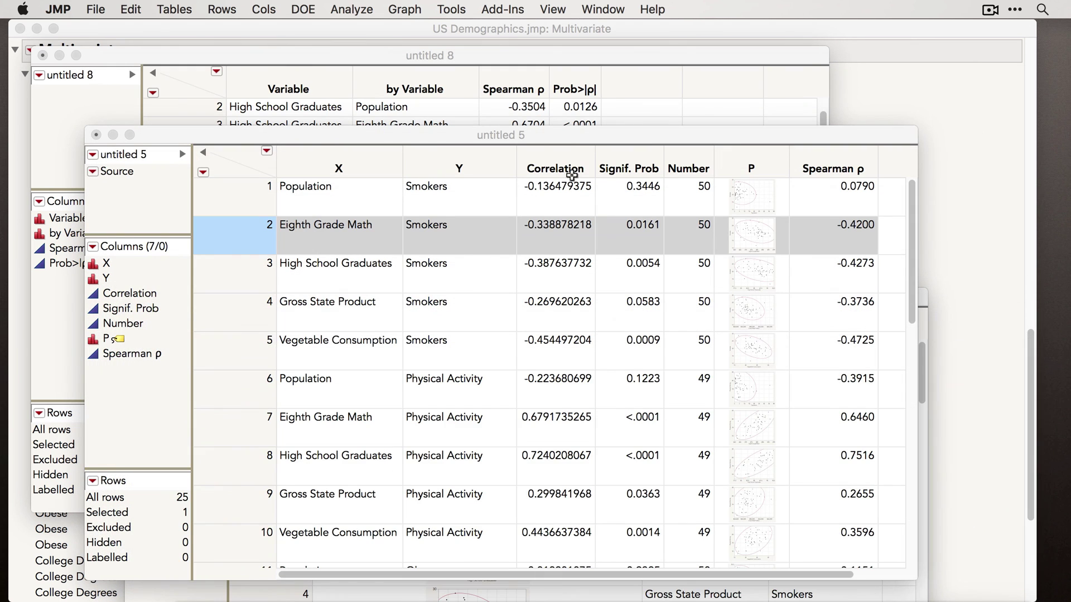
{"action": "left_click_drag", "start_coordinate": [527, 139], "coordinate": [523, 104]}
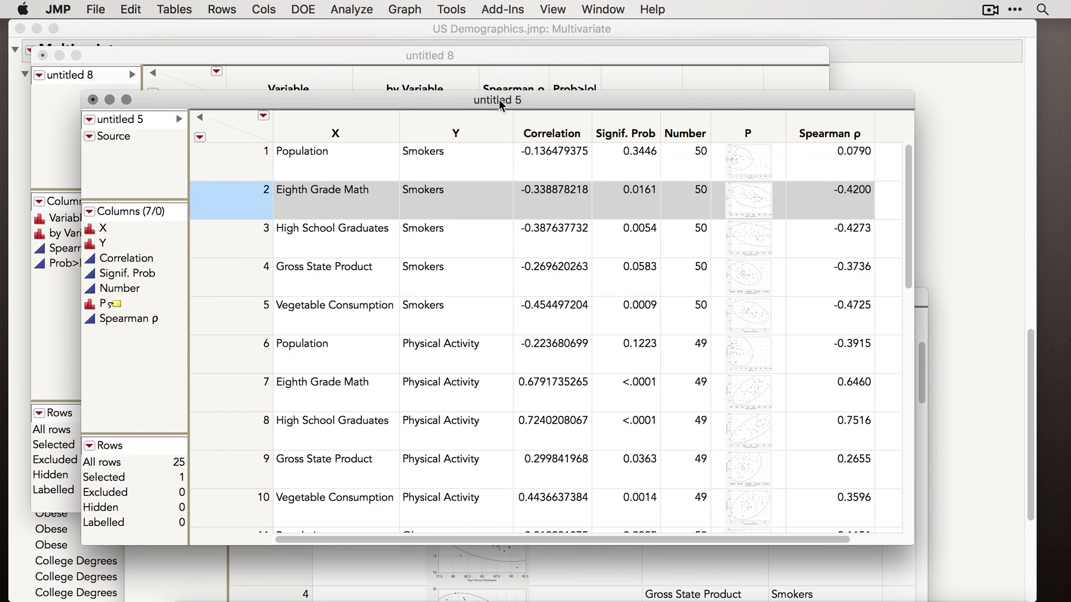
{"action": "left_click_drag", "start_coordinate": [499, 100], "coordinate": [521, 110]}
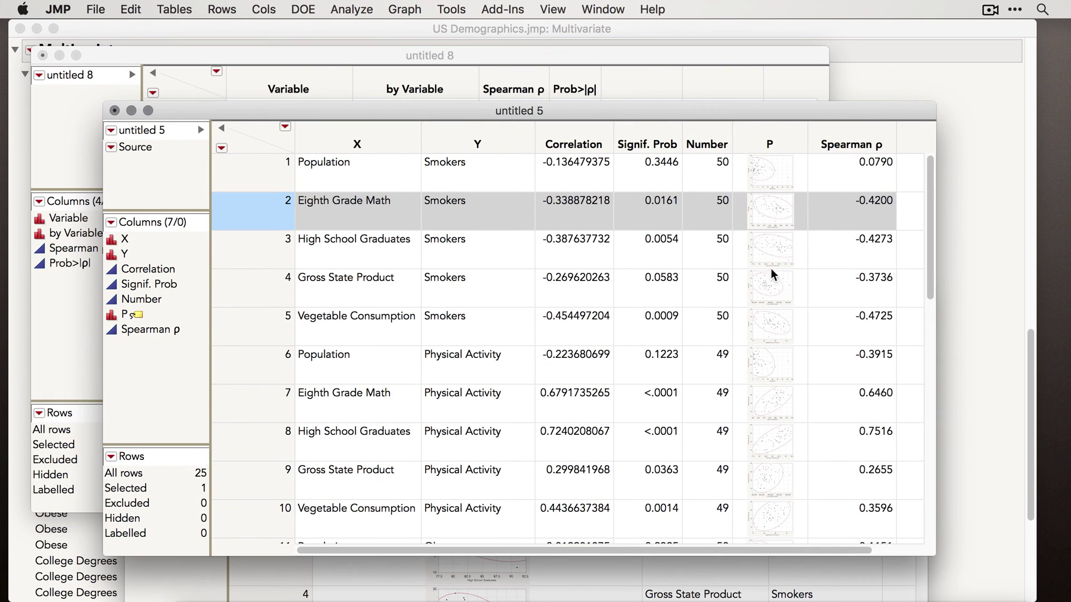